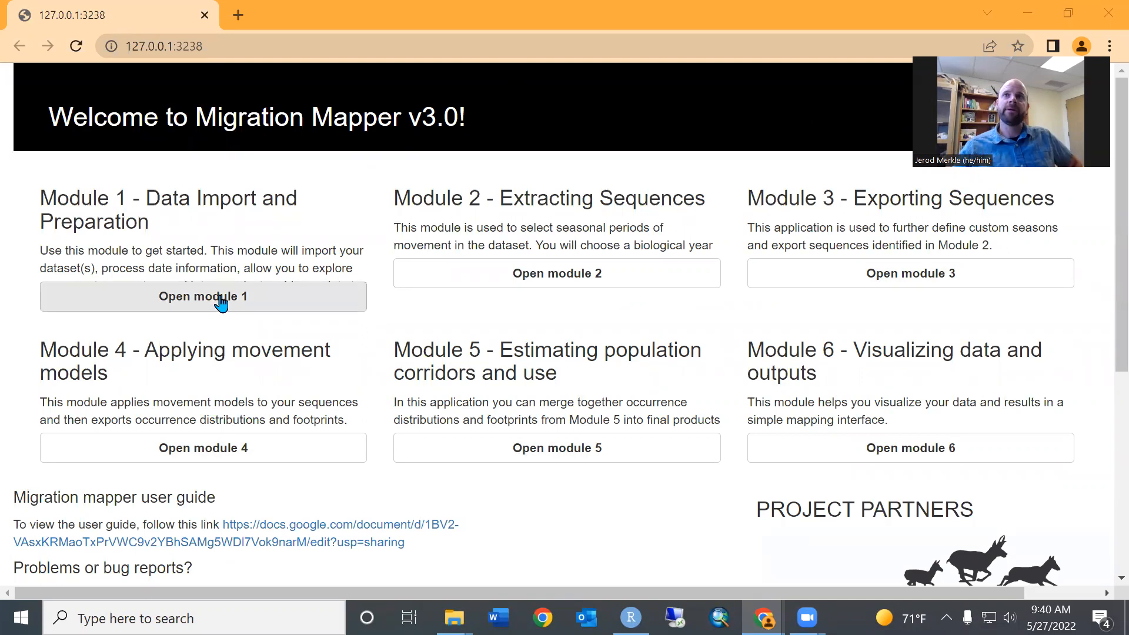
Open Module 2 for extracting sequences and reload the previous project session
left_click(516, 278)
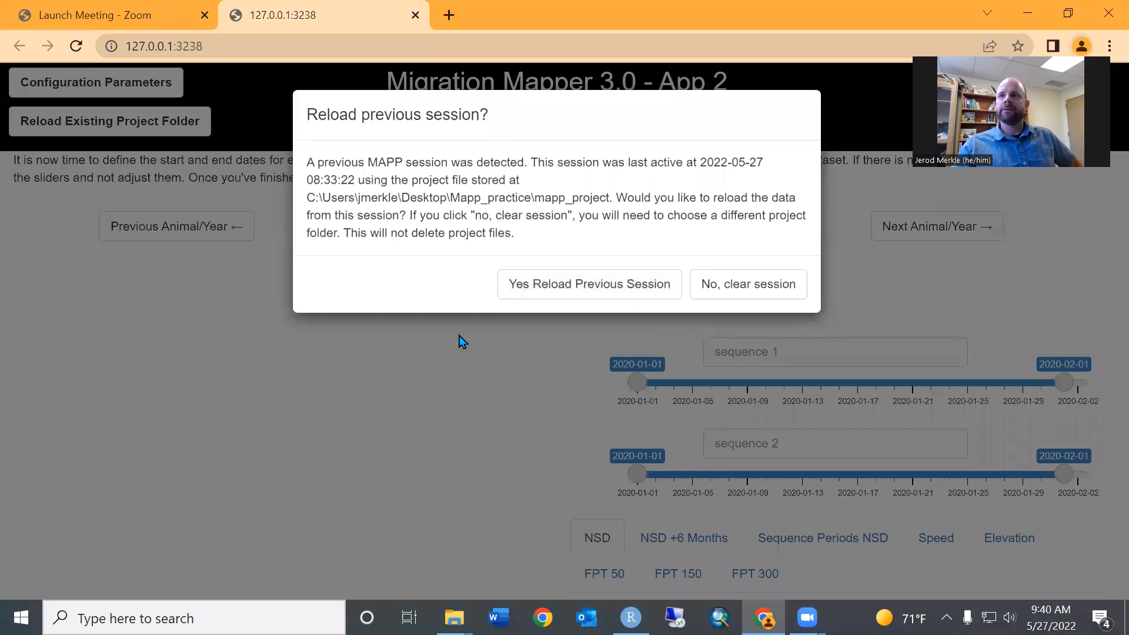
left_click(559, 292)
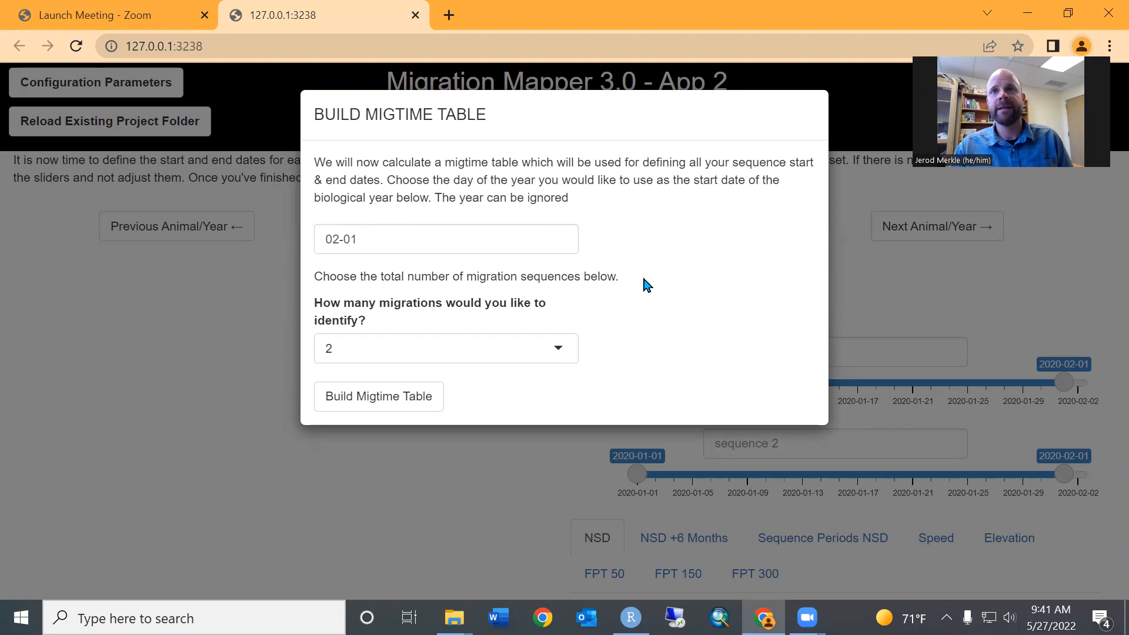
Set the number of migrations to identify to 3 and build the migtime table with the 02-01 biological year start
left_click(561, 347)
scroll(481, 477, "down", 1)
scroll(479, 475, "up", 1)
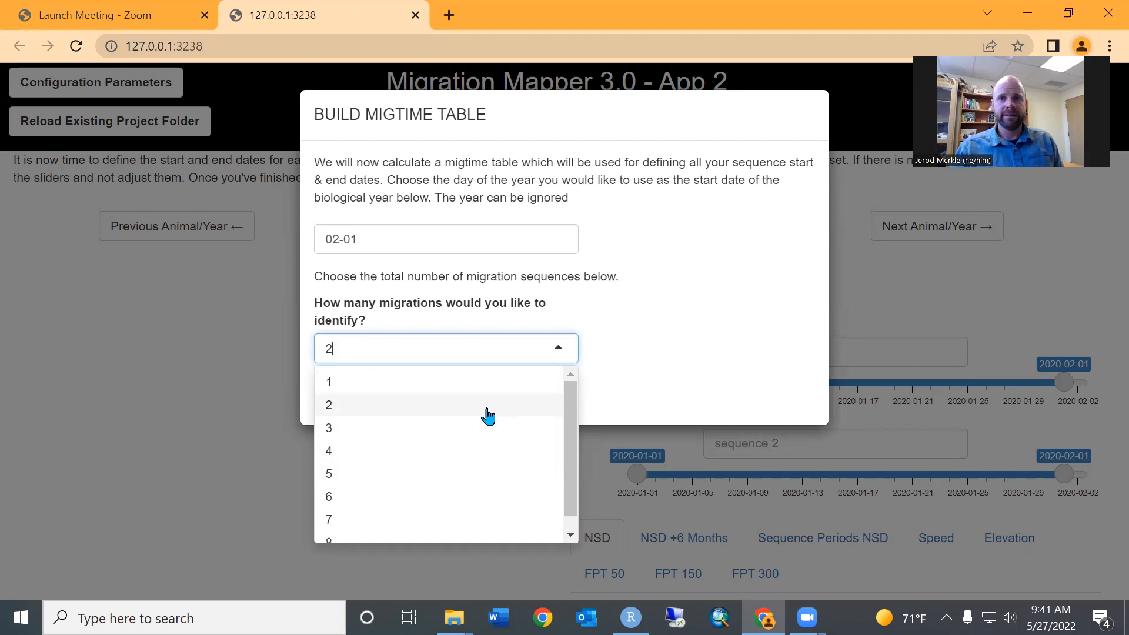
left_click(488, 415)
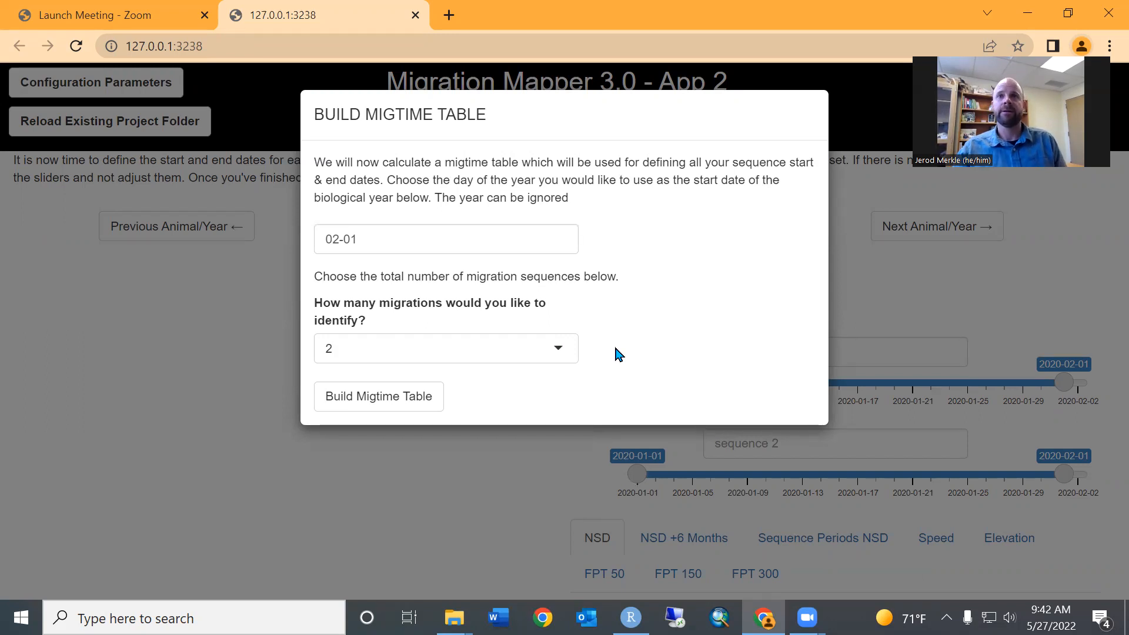
left_click(562, 351)
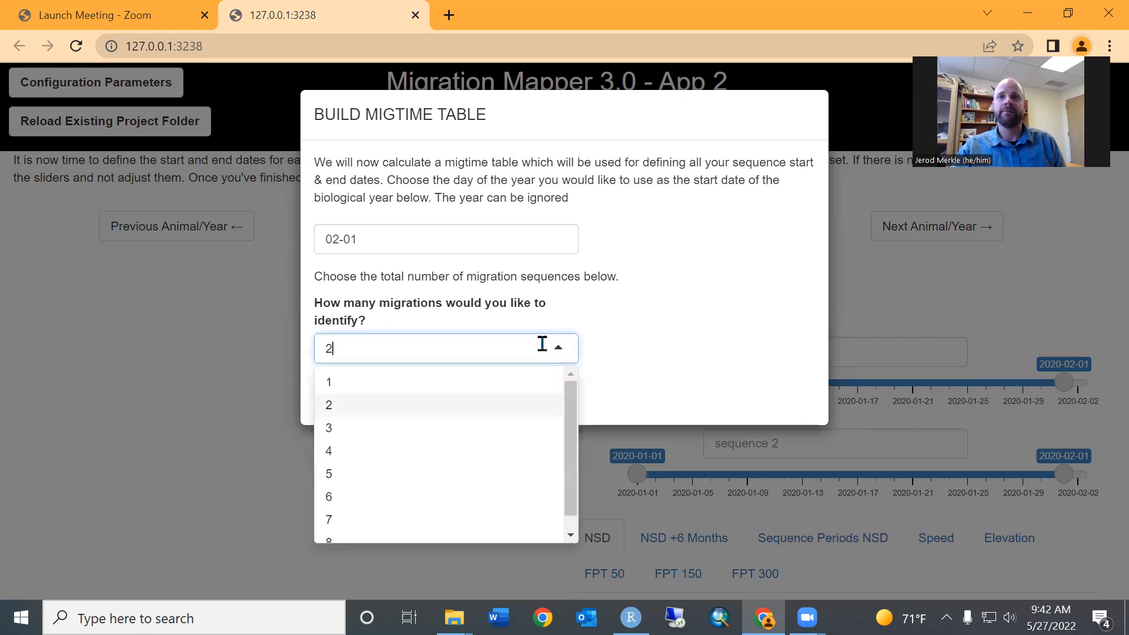
left_click(408, 438)
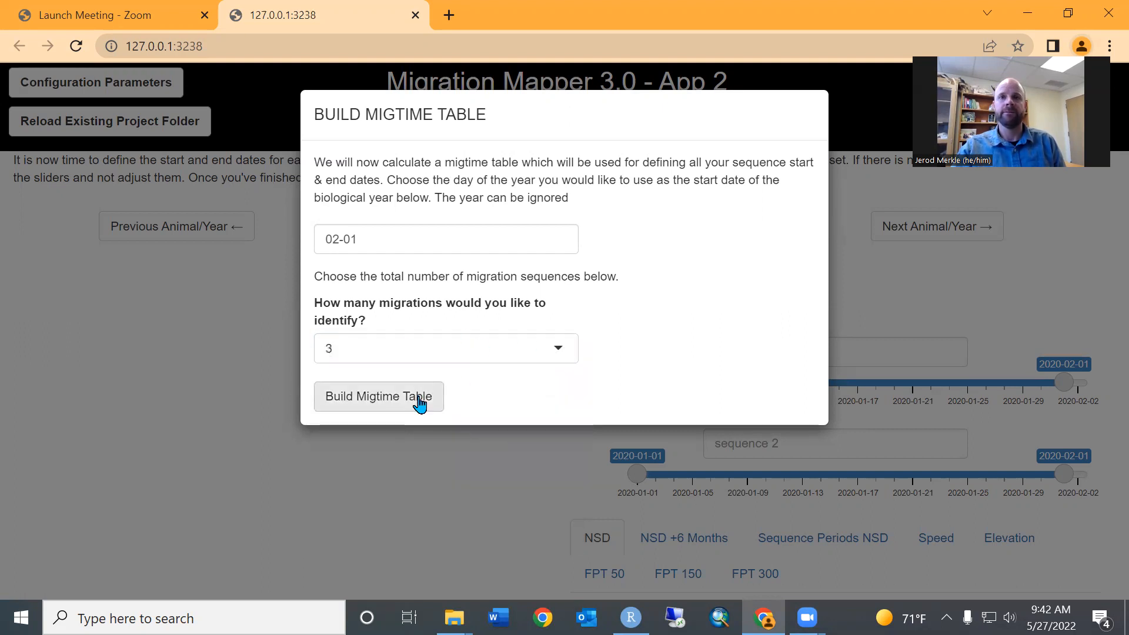
left_click(382, 400)
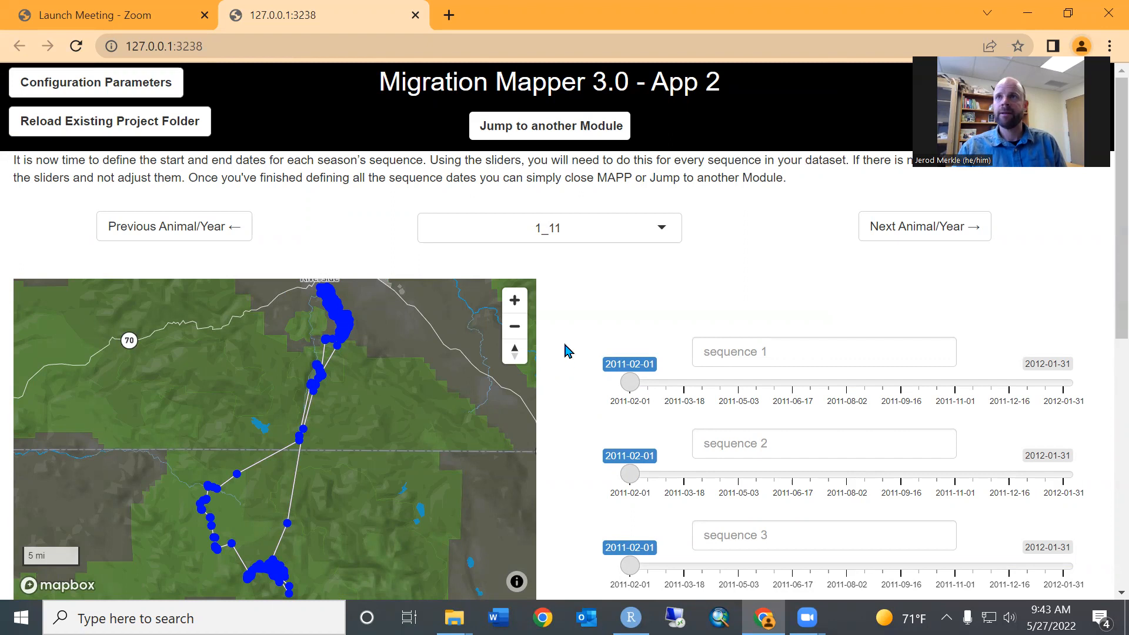
Reduce the page zoom to 75% so the map, sequence sliders and displacement plot fit together
scroll(568, 329, "down", 5)
scroll(568, 329, "up", 5)
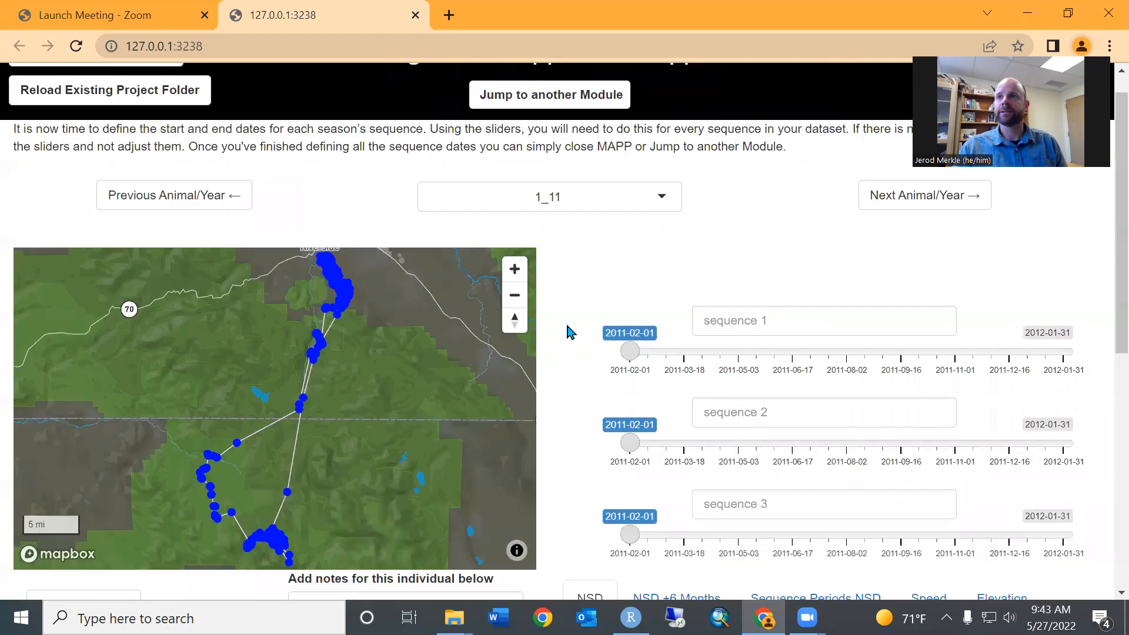
key("ctrl+minus")
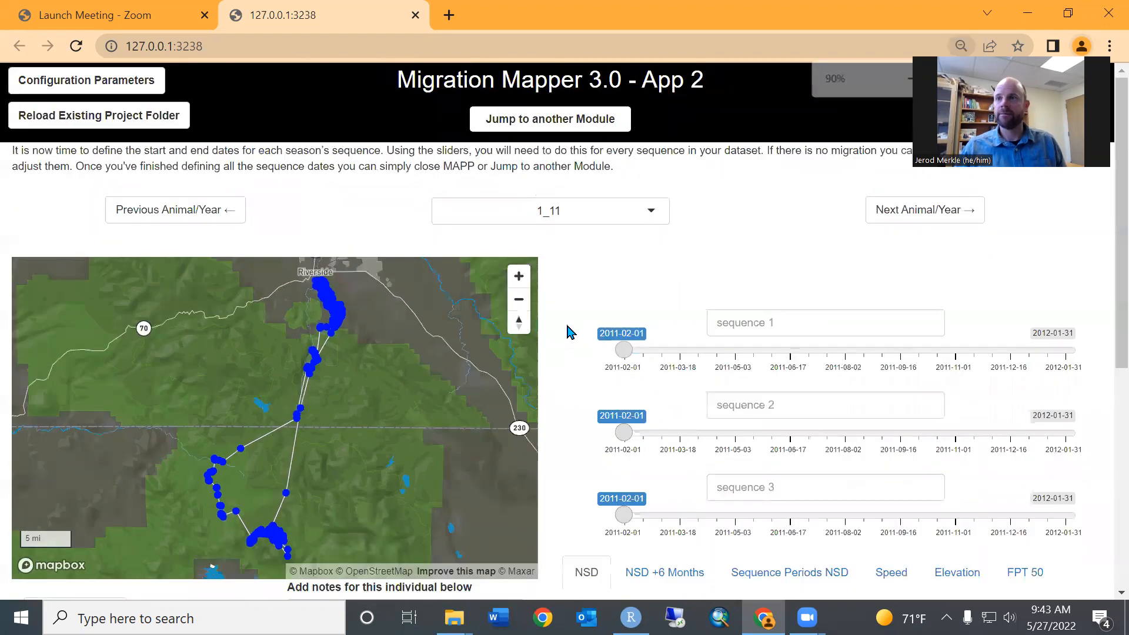
key("ctrl+minus")
key("ctrl+minus")
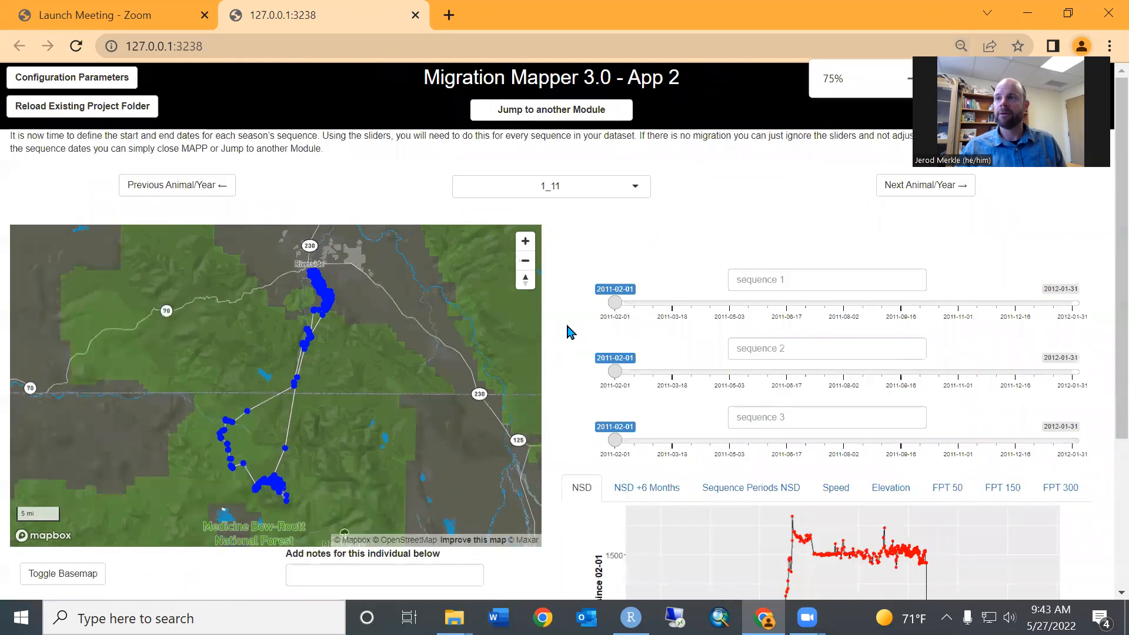
scroll(568, 332, "down", 3)
scroll(568, 332, "up", 3)
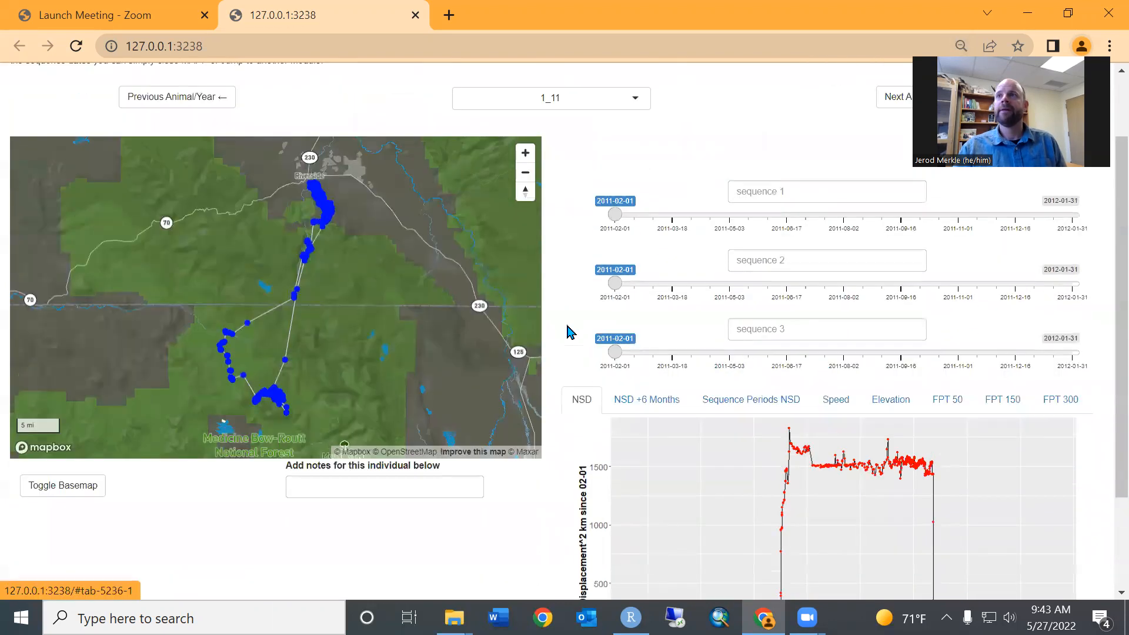
scroll(569, 331, "up", 1)
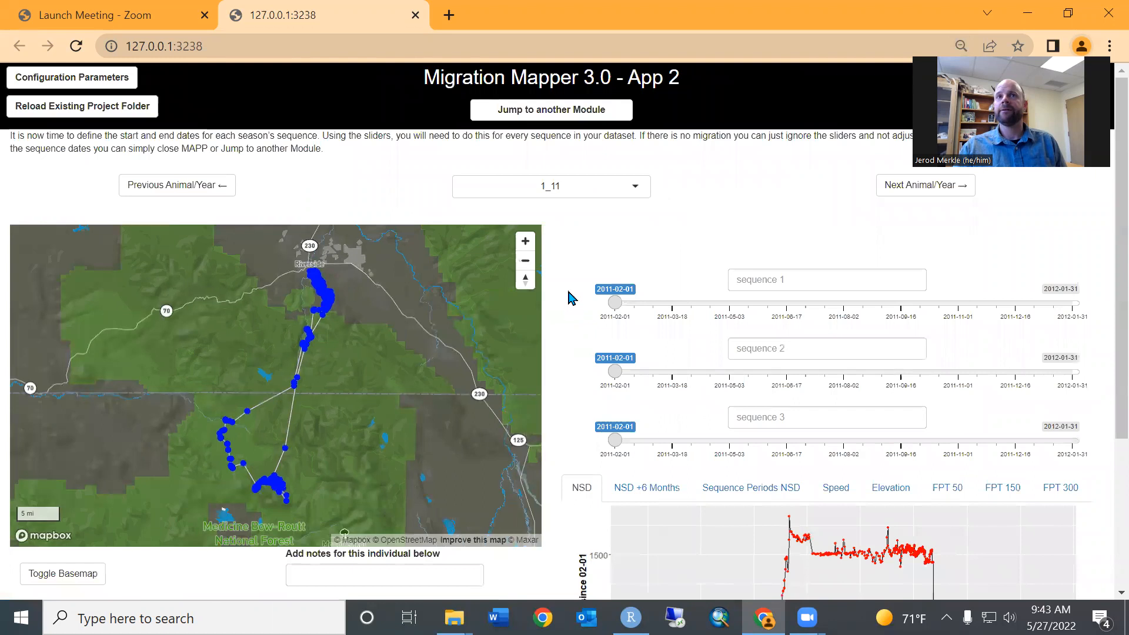
Browse the list of animal/years, select 1_11, and try stepping to the neighbouring animal/year
left_click(636, 188)
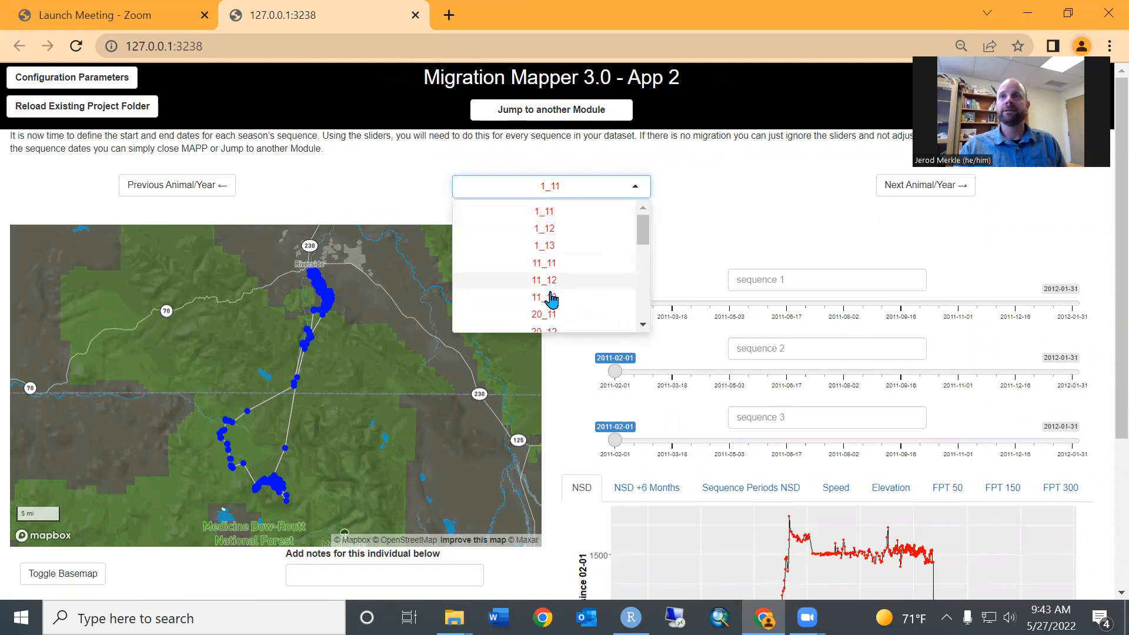
scroll(553, 297, "down", 5)
scroll(550, 276, "up", 5)
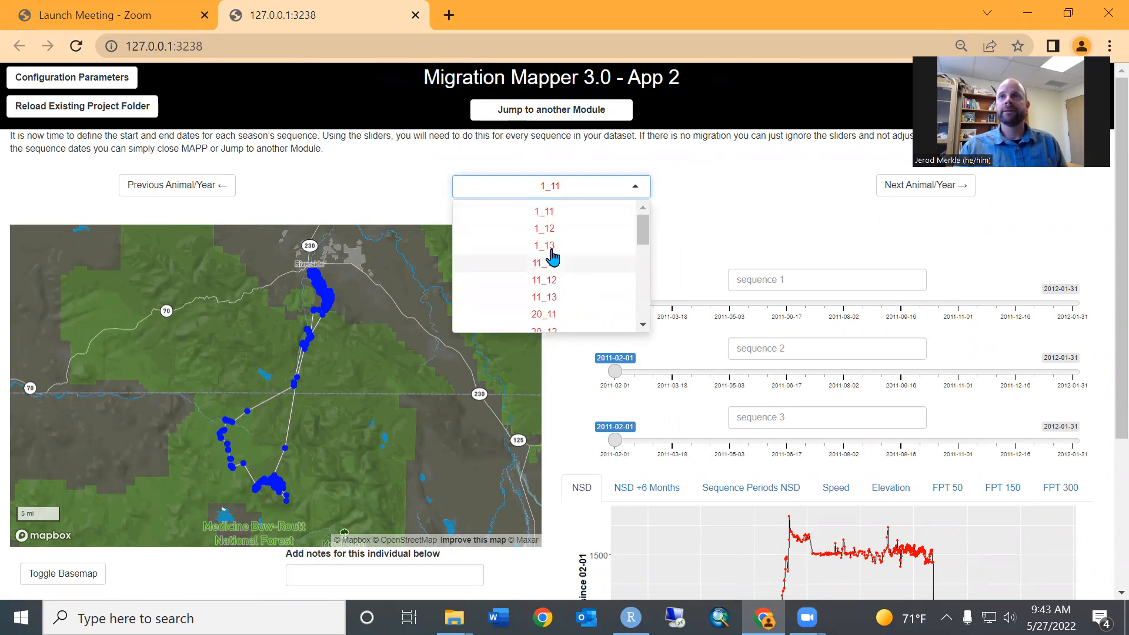
left_click(546, 217)
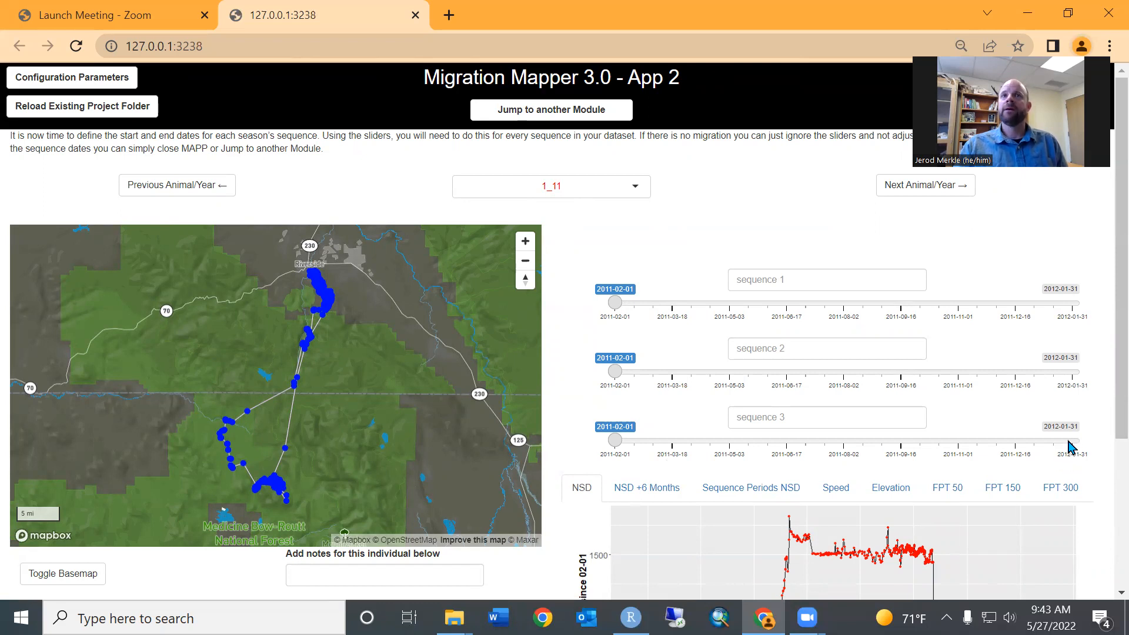
left_click(889, 199)
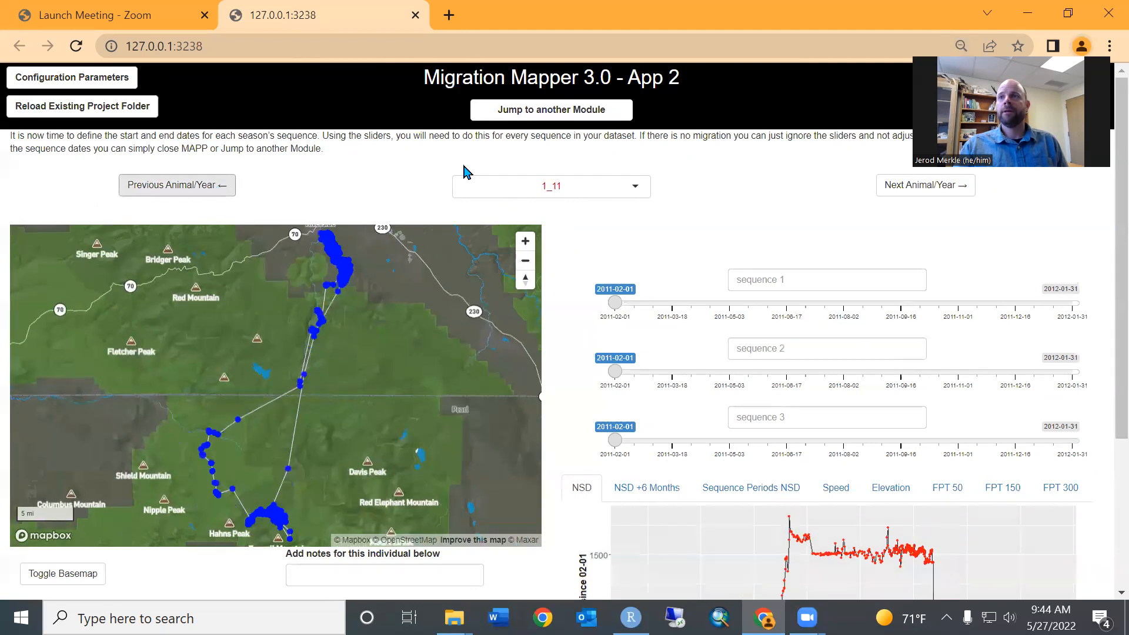
Name the three sequences MigrationSpring, SummerCore and MigrationFall
left_click(816, 277)
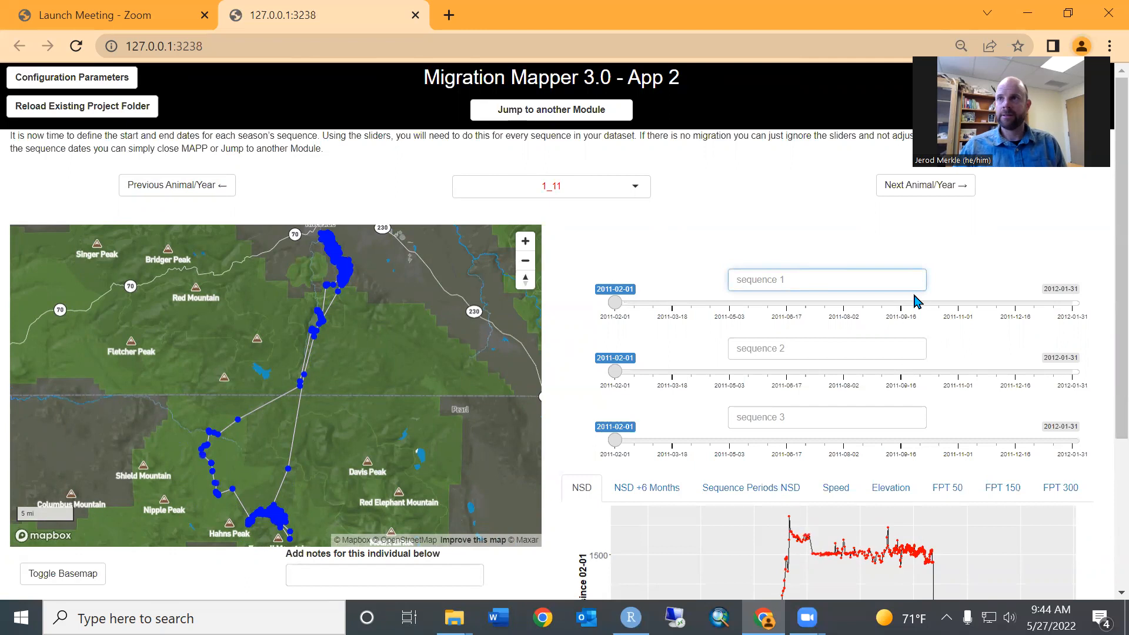
type("MigrationSpring")
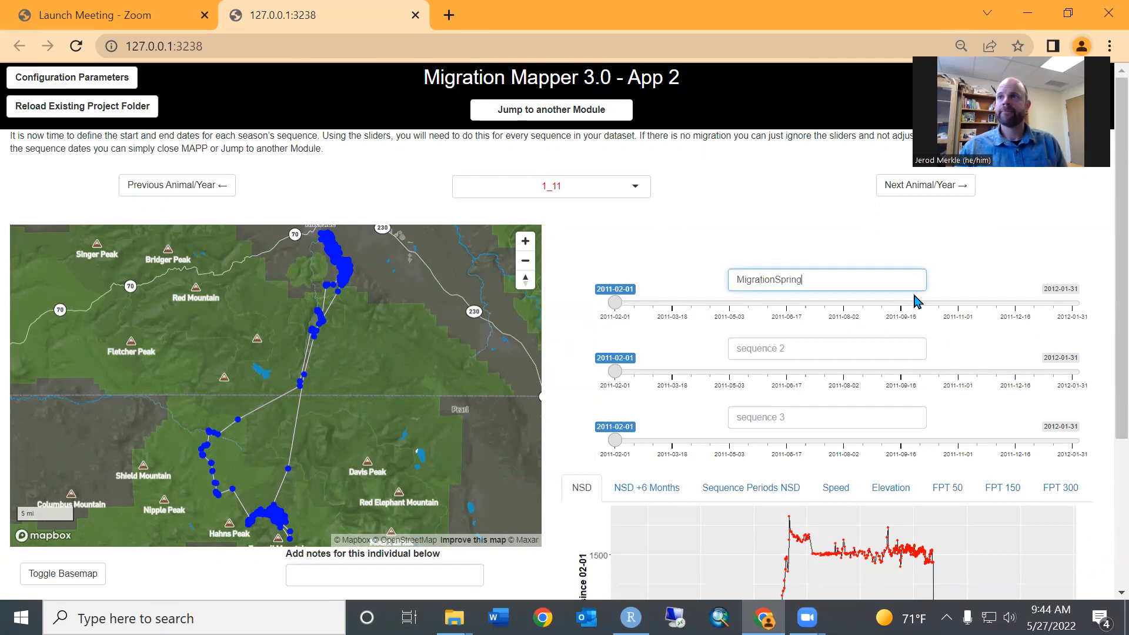
left_click(829, 341)
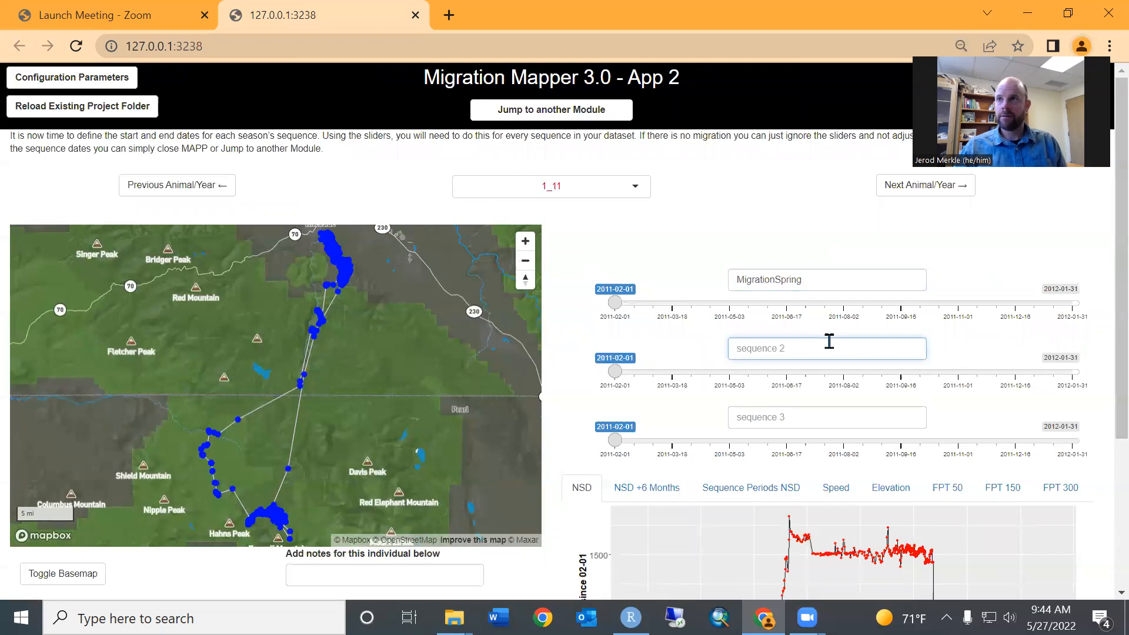
type("Su")
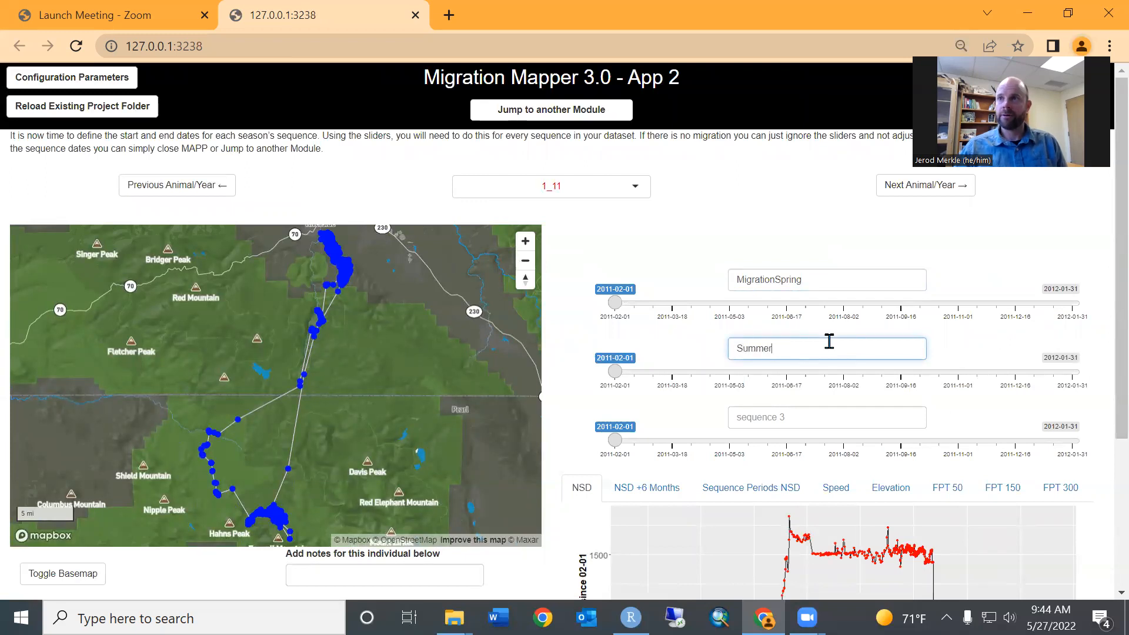
type("mme")
key("BackSpace")
key("BackSpace")
key("BackSpace")
key("BackSpace")
key("BackSpace")
type("SummerCore")
left_click(896, 421)
type("MigrationFall")
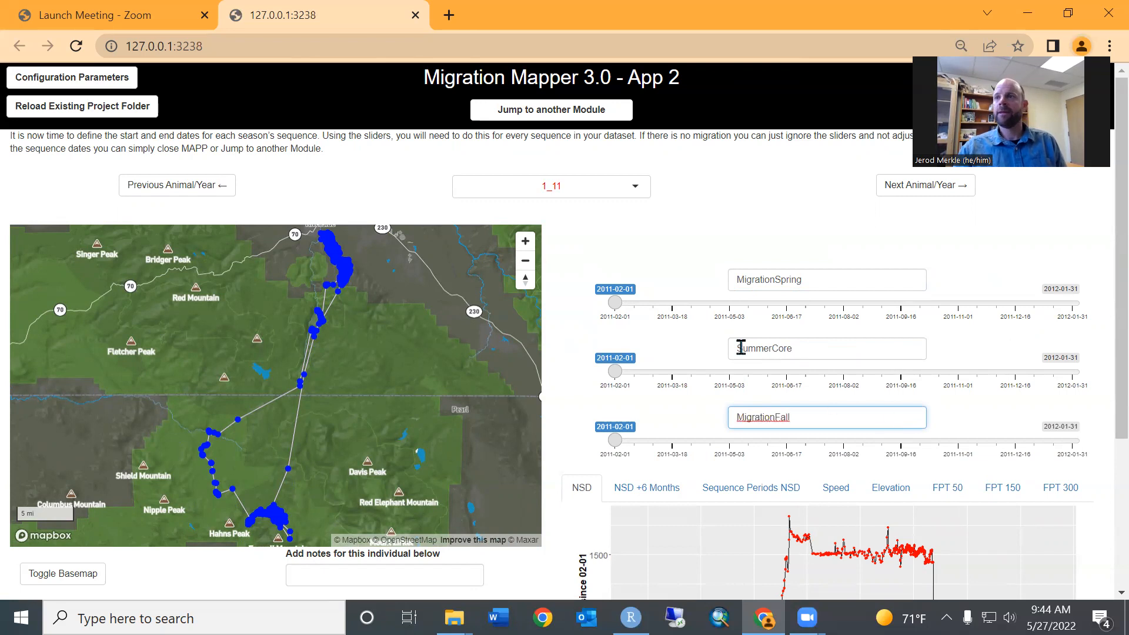
left_click(759, 213)
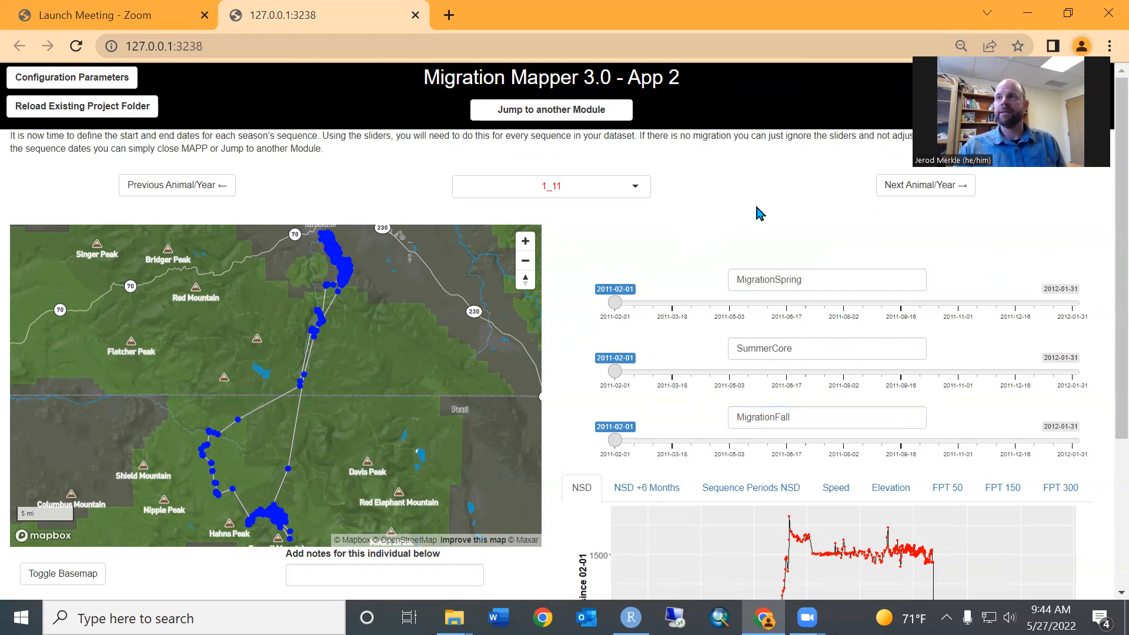
View the next animal/year, 1_12, return to 1_11 and examine its full NSD plot
left_click(903, 184)
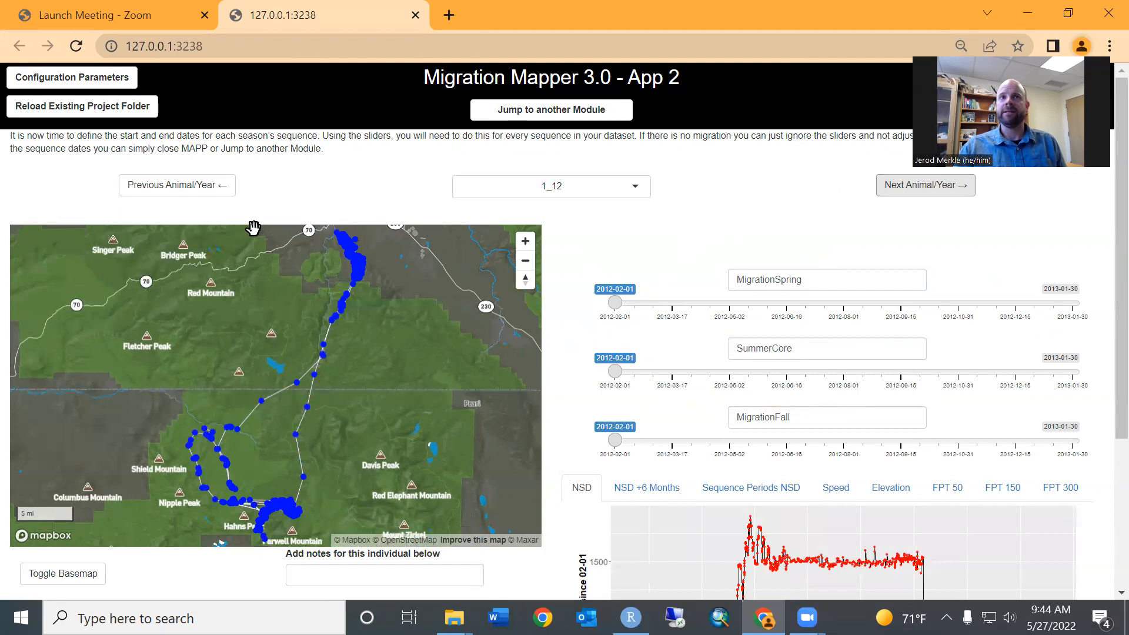
left_click(211, 194)
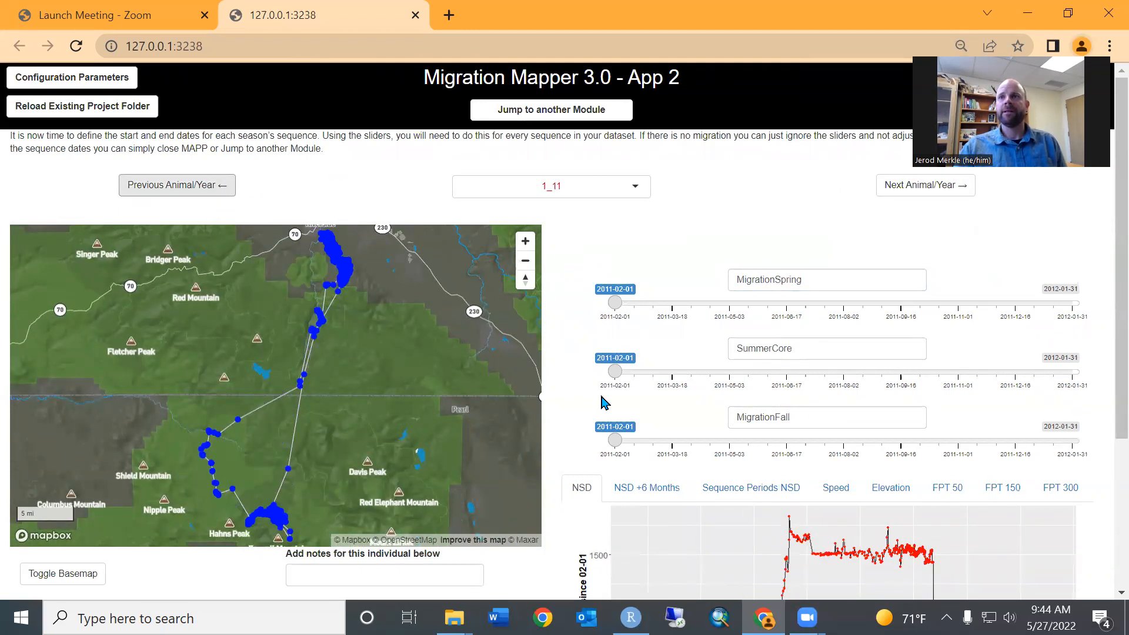
scroll(585, 365, "down", 2)
scroll(765, 382, "down", 1)
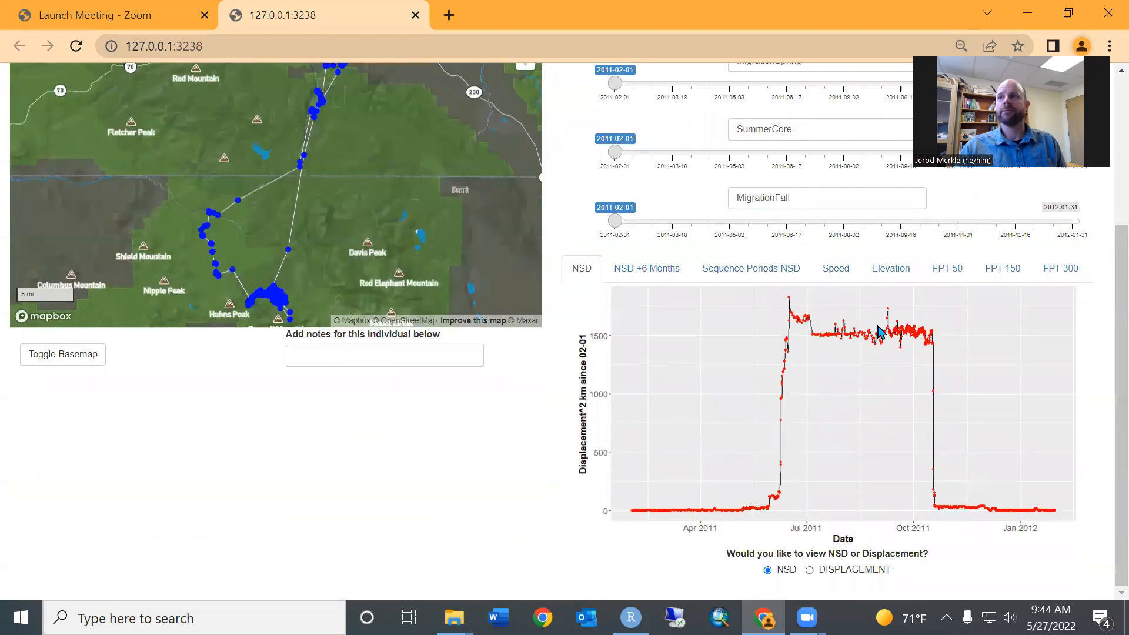
Switch the map to satellite imagery and back to the terrain basemap, and activate the individual's notes field
left_click(45, 355)
left_click(68, 356)
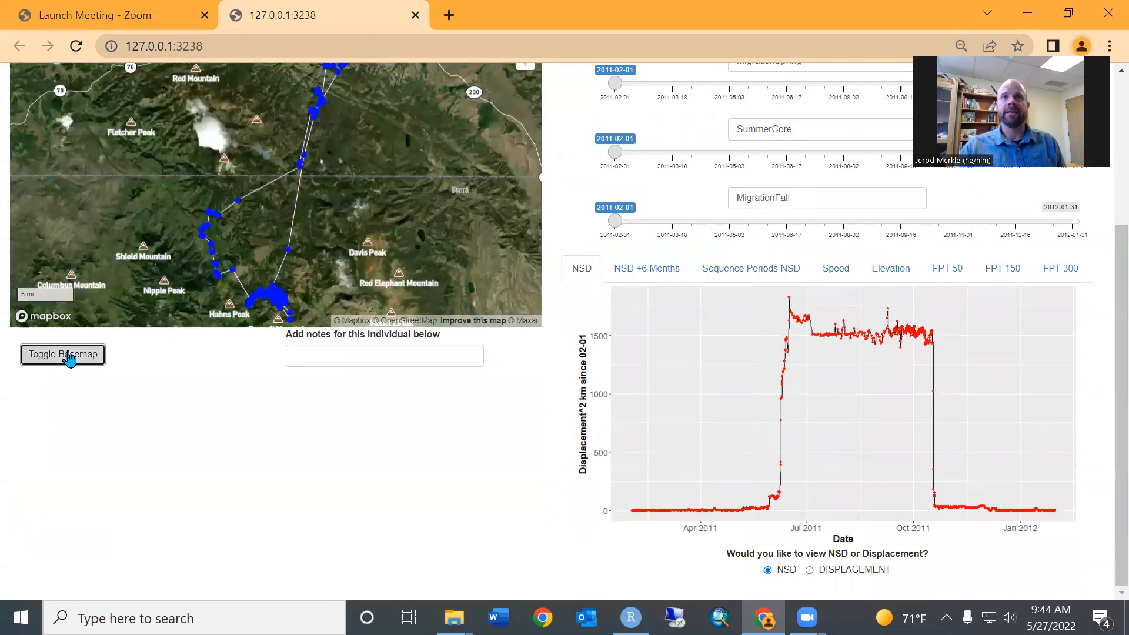
scroll(548, 449, "up", 3)
scroll(549, 448, "down", 1)
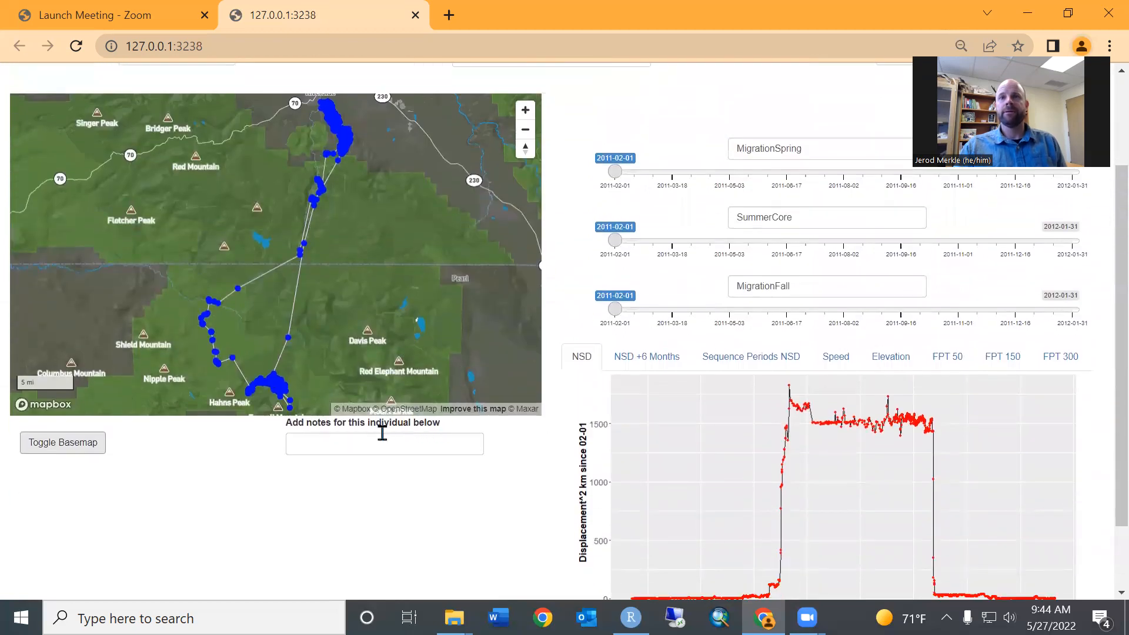
left_click(428, 448)
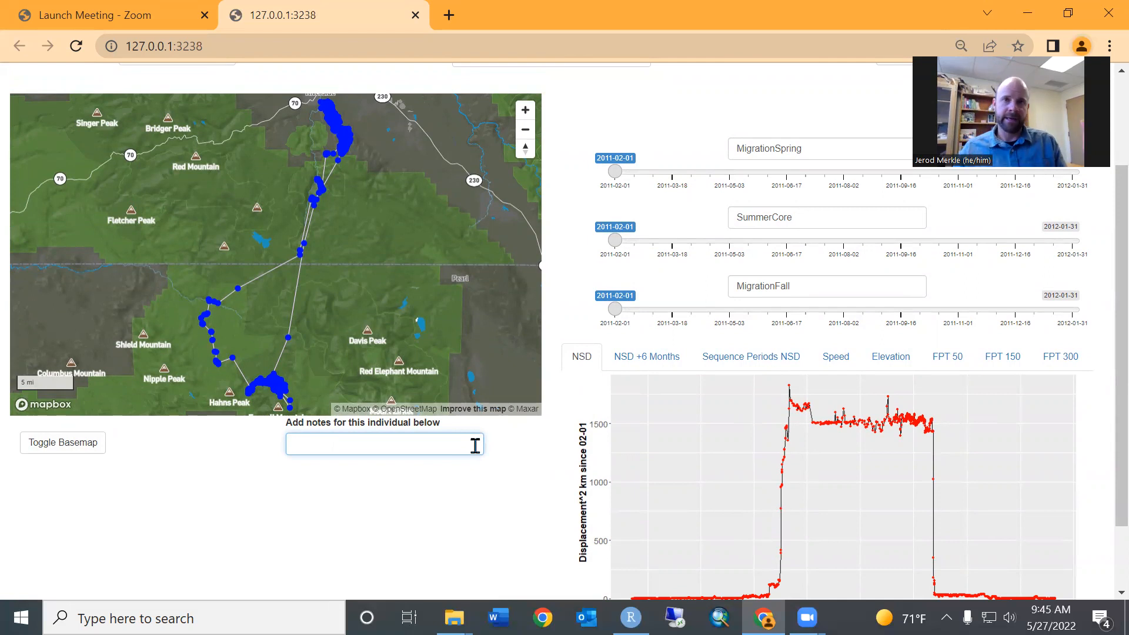
Set the MigrationSpring date range for 1_11 to 2011-05-29 through 2011-06-18
scroll(561, 446, "up", 2)
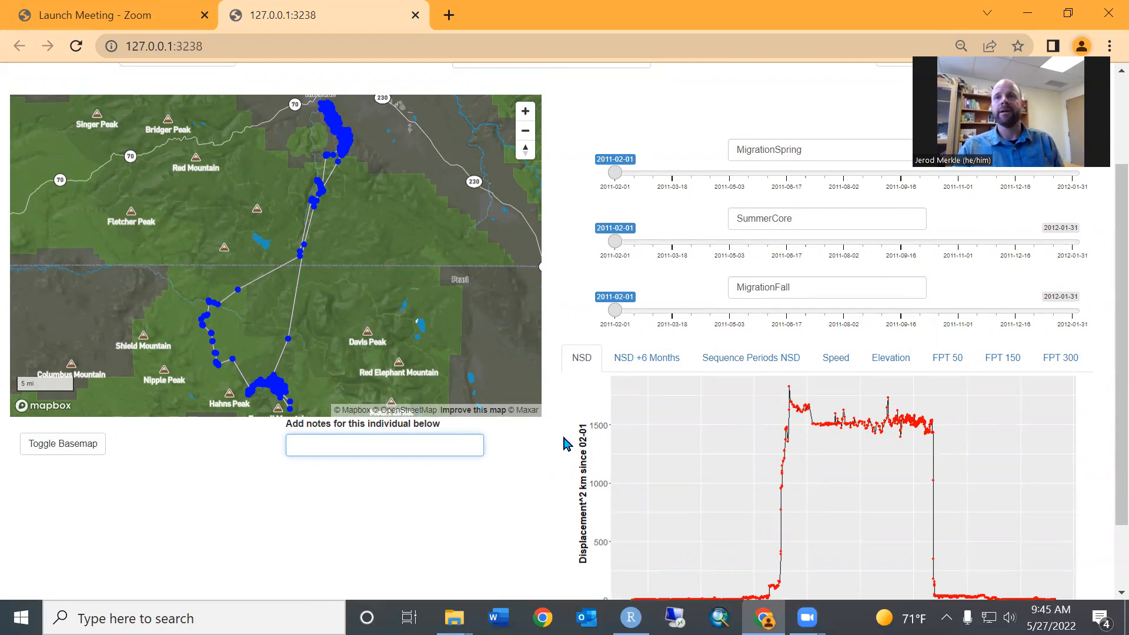
scroll(563, 444, "down", 3)
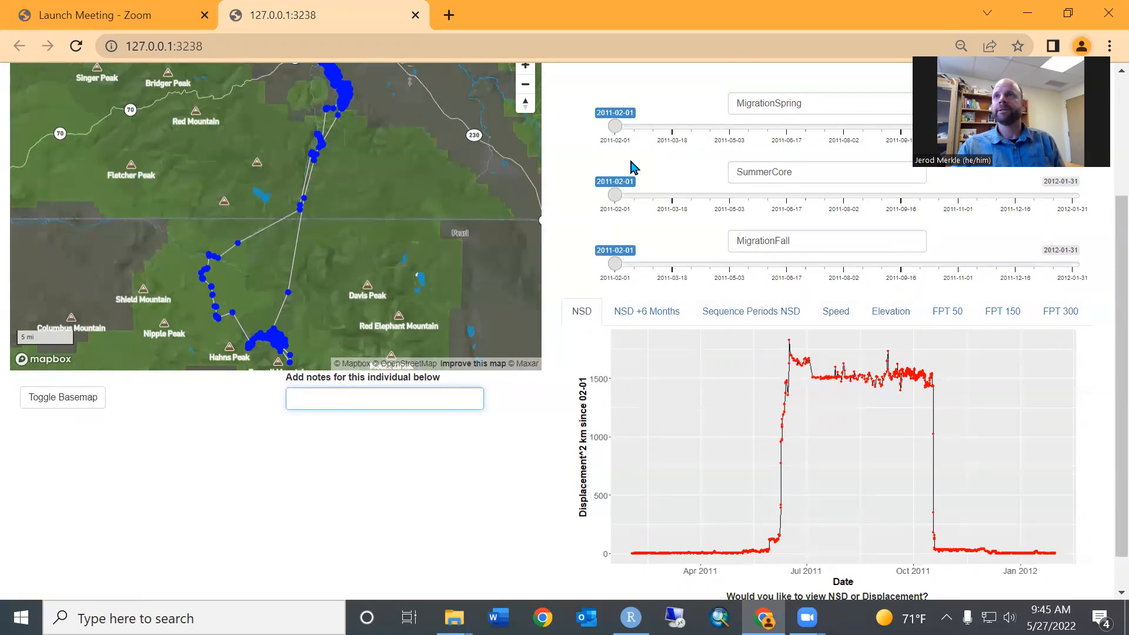
left_click_drag(614, 127, 789, 134)
mouse_move(614, 129)
left_mouse_down()
mouse_move(767, 134)
mouse_move(760, 128)
left_mouse_up()
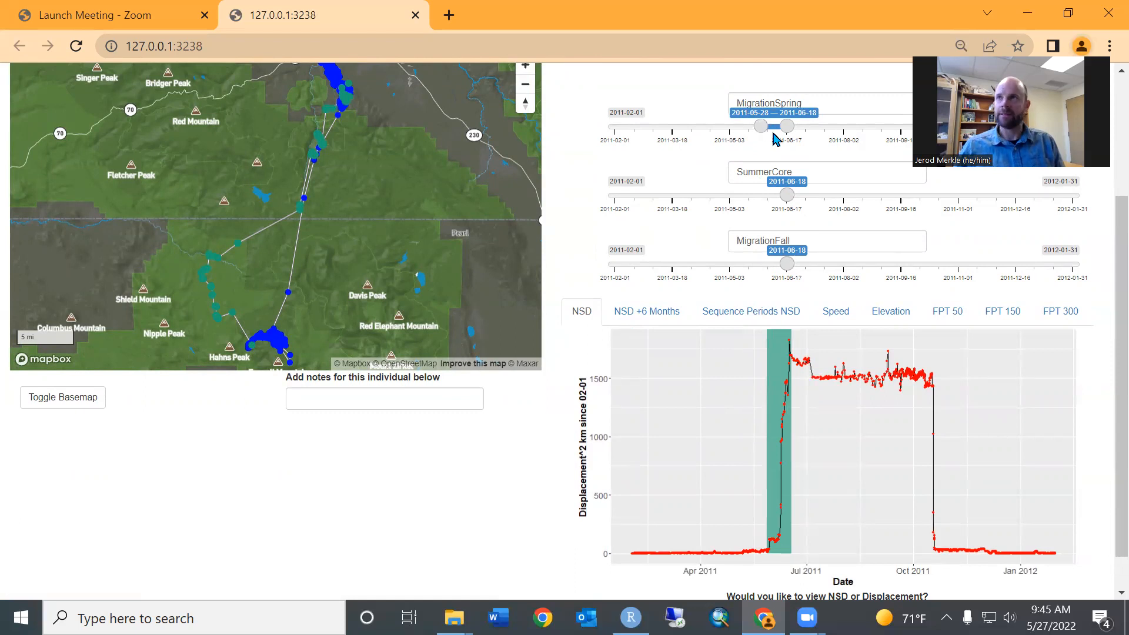
key("Right")
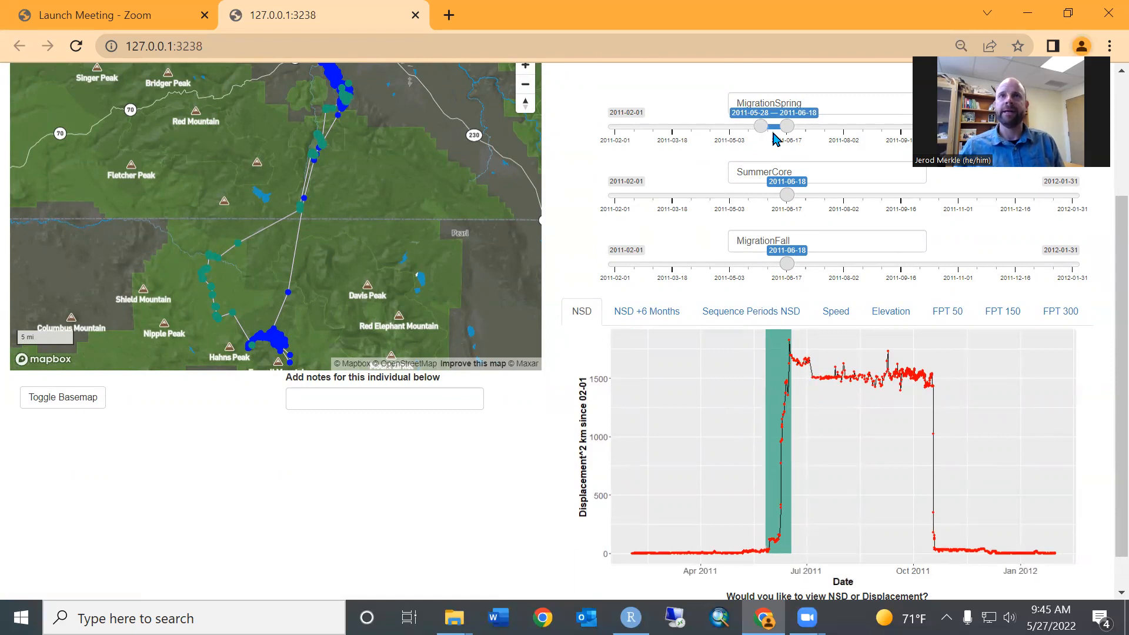
key("Right")
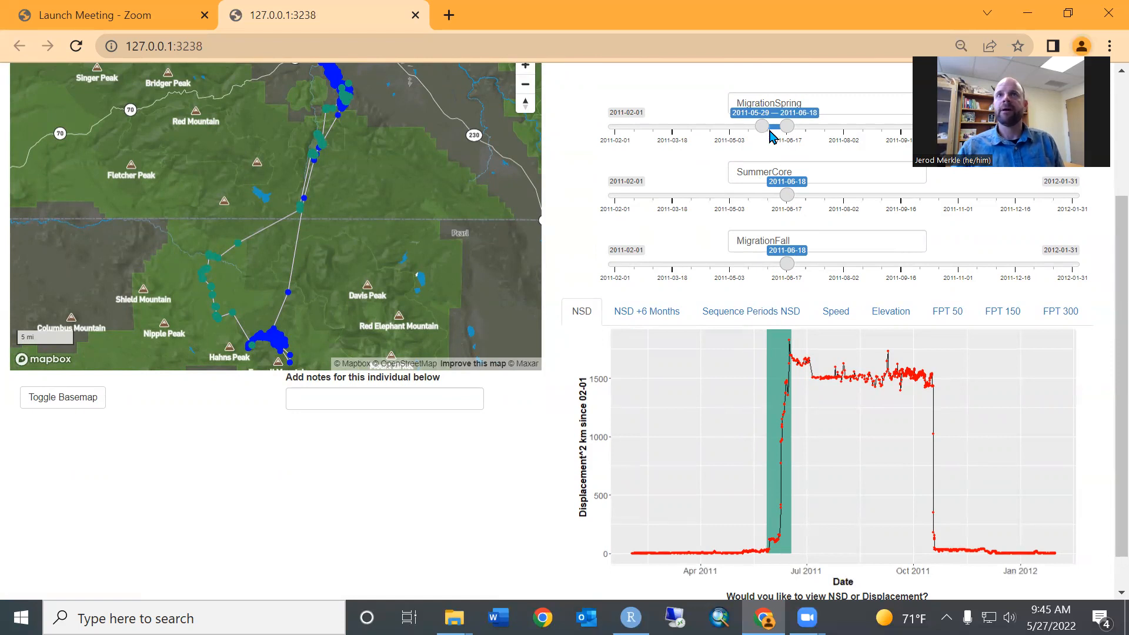
Examine the 1_11 locations on the map, following the spring migration route from the winter range to the summer range
scroll(353, 110, "up", 5)
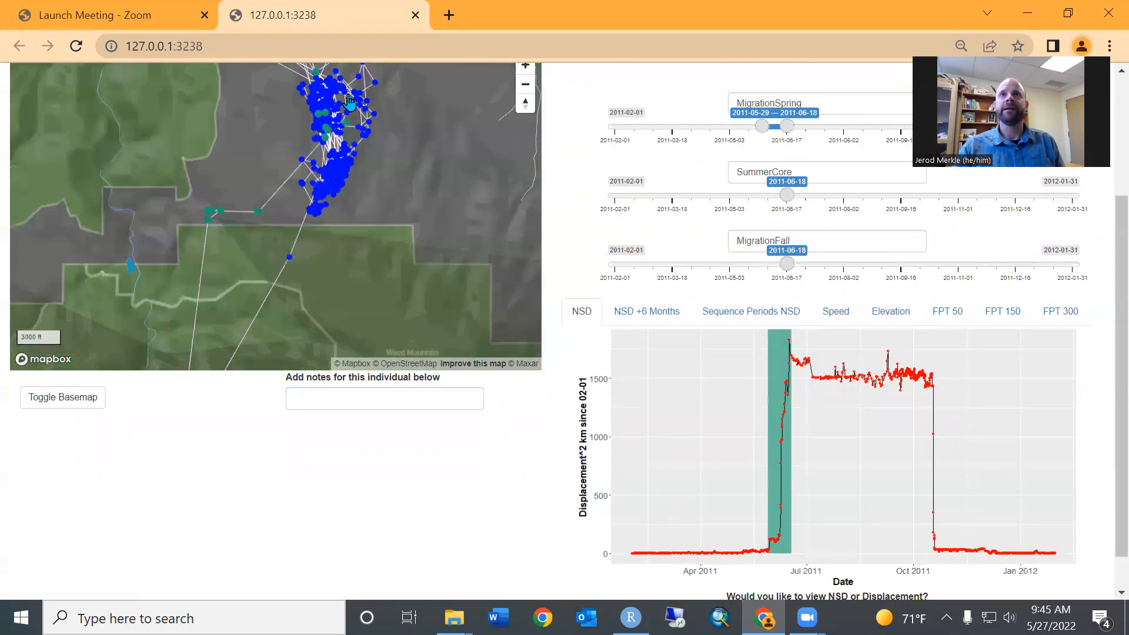
scroll(367, 134, "down", 2)
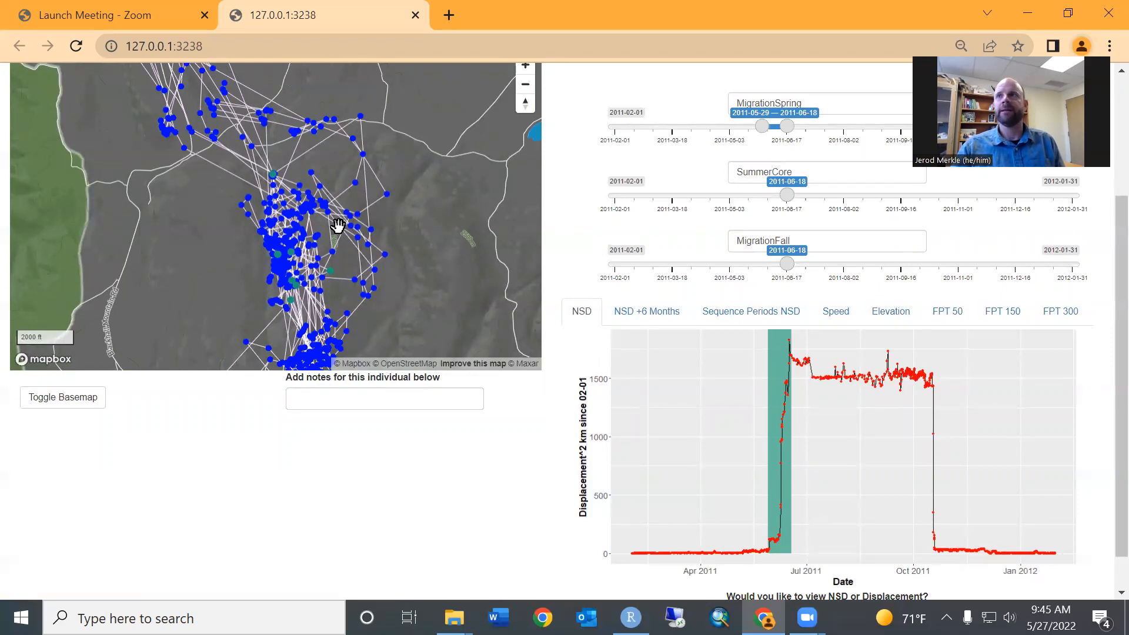
scroll(336, 229, "down", 2)
scroll(336, 254, "down", 2)
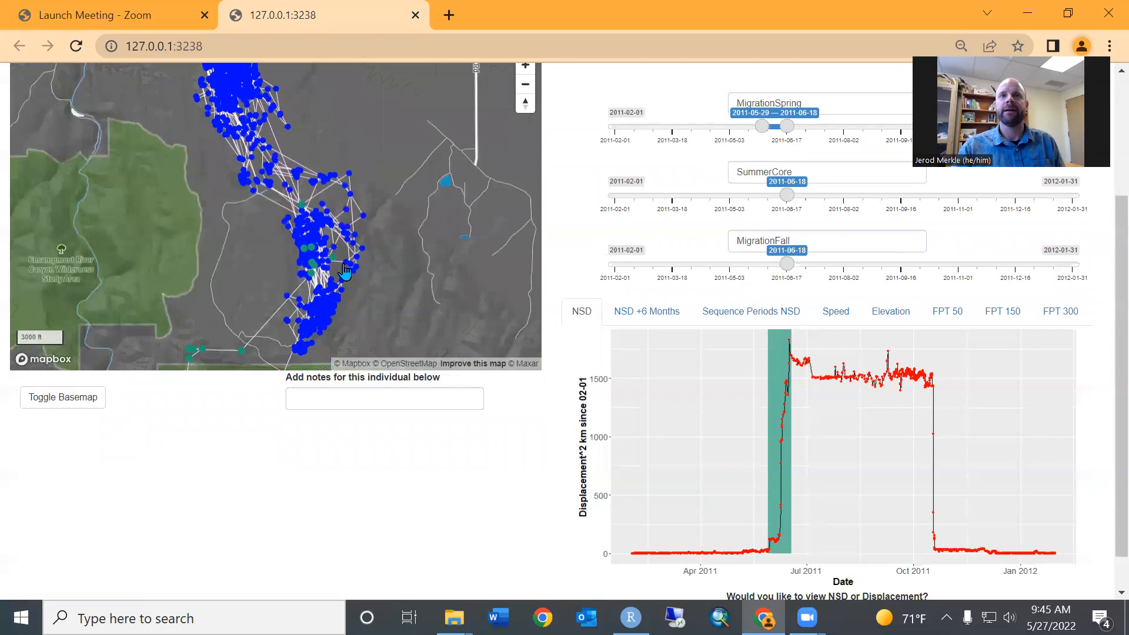
scroll(340, 269, "down", 4)
left_click_drag(354, 273, 382, 84)
left_click_drag(306, 305, 407, 89)
scroll(352, 202, "down", 5)
scroll(357, 265, "down", 5)
left_click_drag(384, 341, 368, 290)
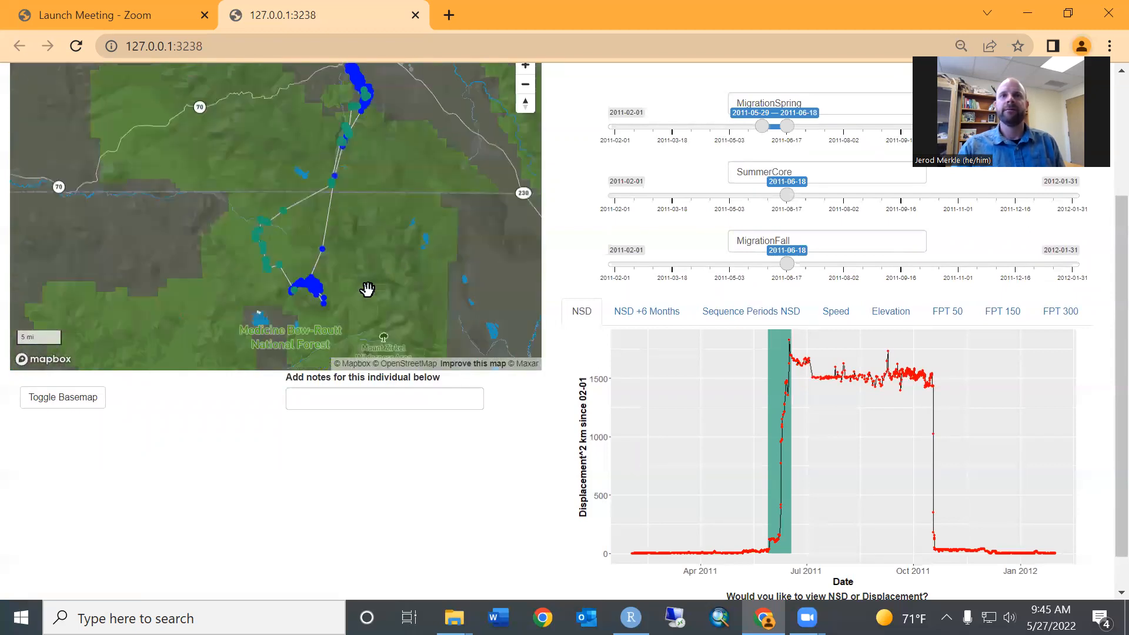
scroll(286, 313, "up", 6)
scroll(335, 217, "up", 8)
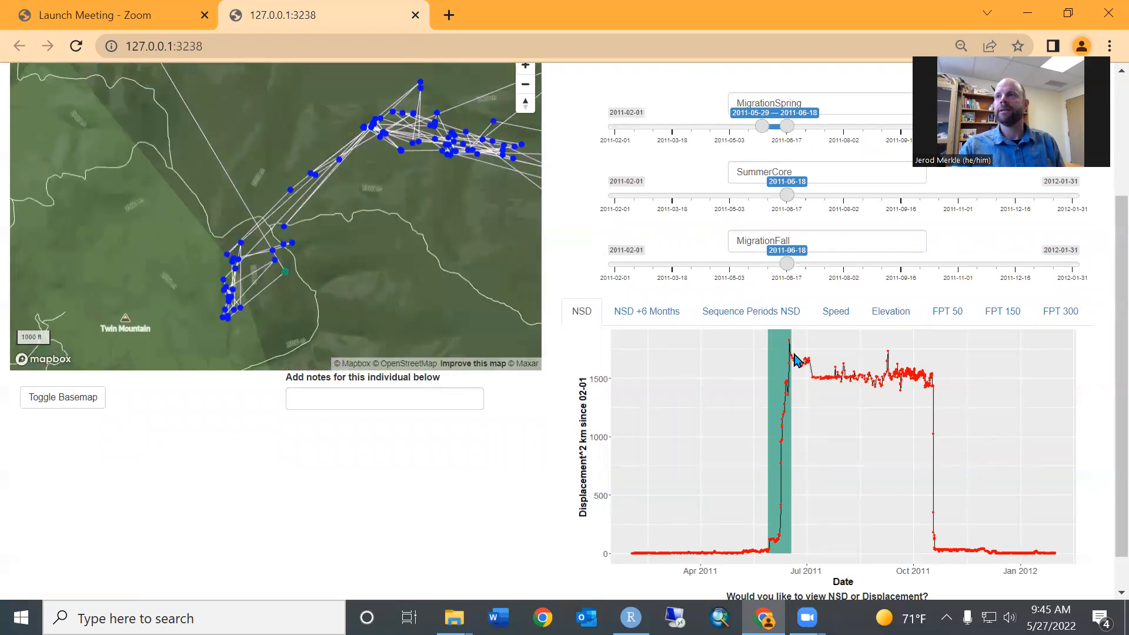
scroll(313, 192, "down", 5)
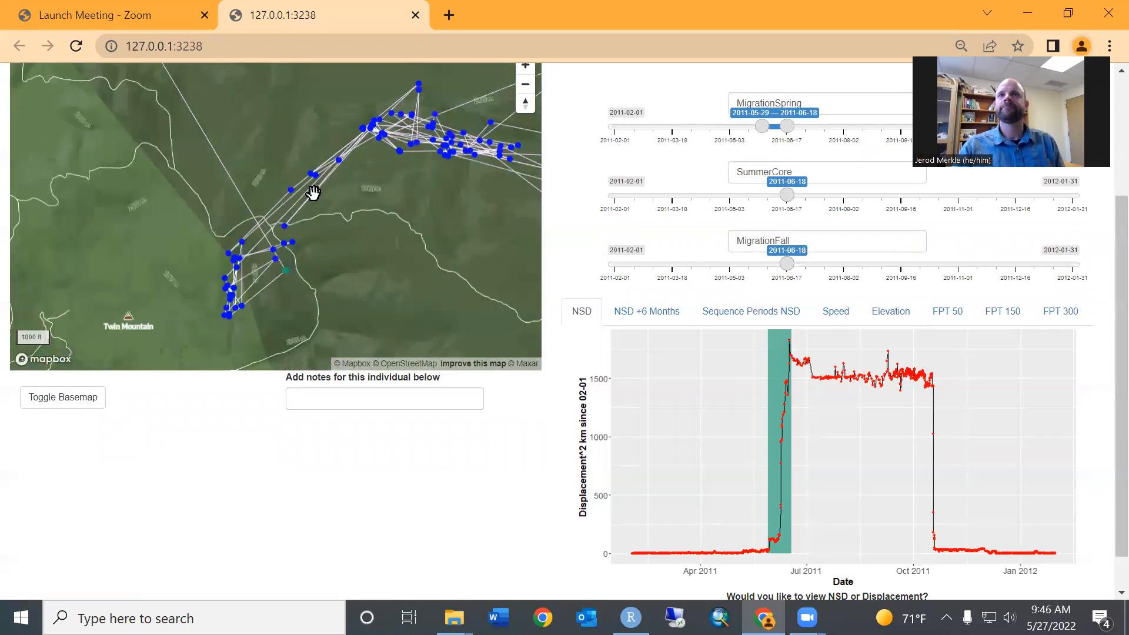
left_click_drag(371, 138, 326, 229)
scroll(325, 229, "down", 2)
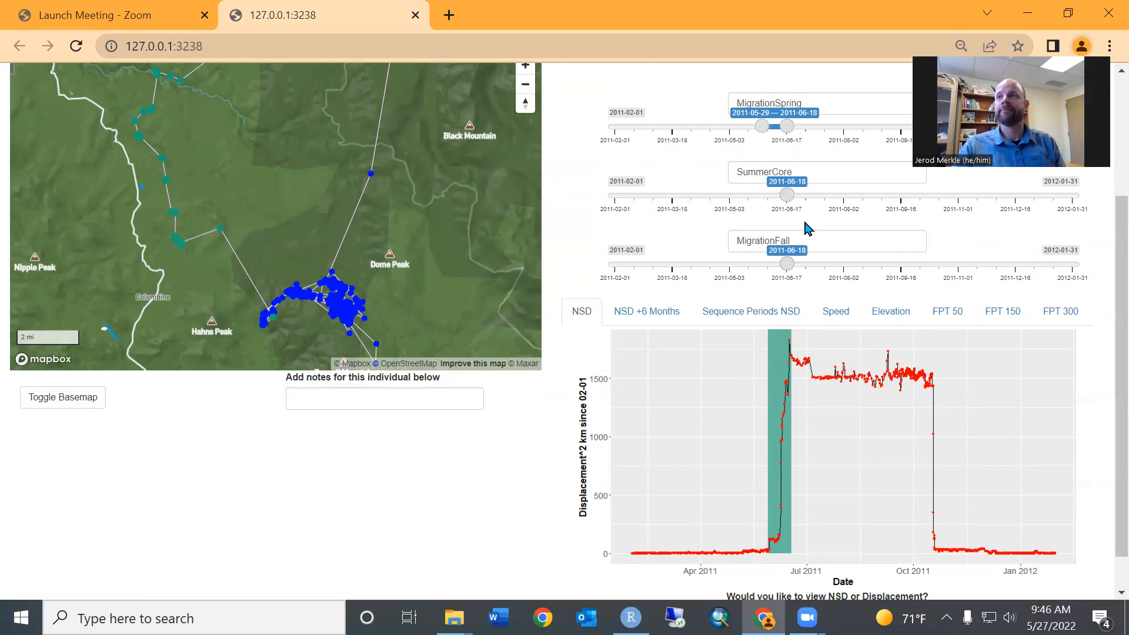
Set the 1_11 SummerCore range to 2011-07-17 through 2011-09-16 and MigrationFall to 2011-10-15 through 2011-10-21
left_click_drag(790, 202, 900, 200)
left_click_drag(789, 202, 826, 206)
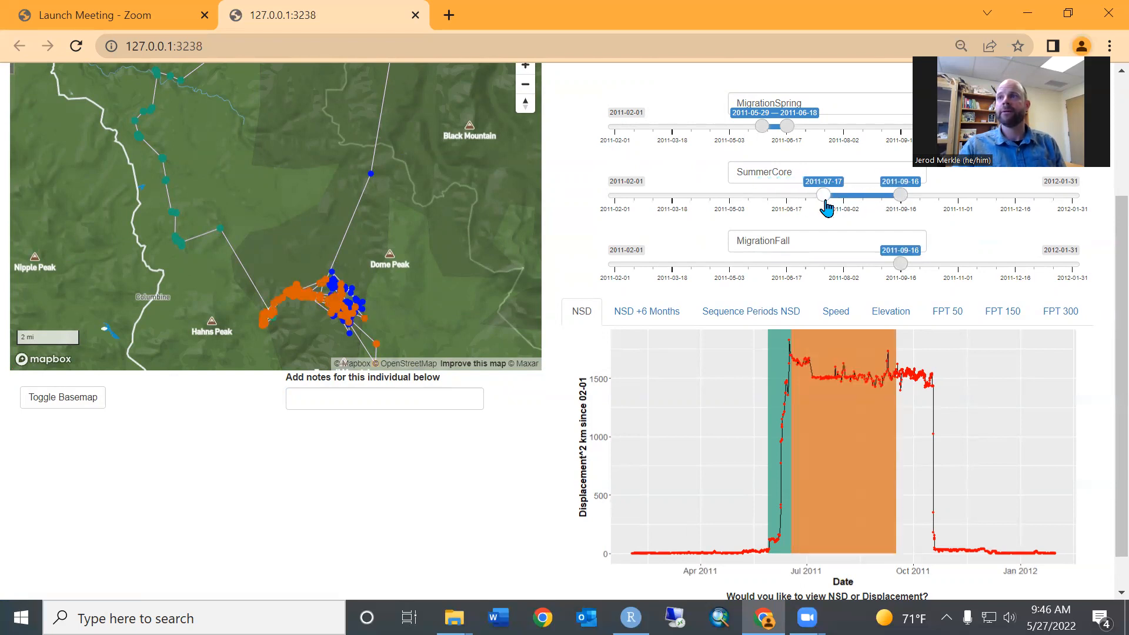
left_click_drag(900, 263, 936, 265)
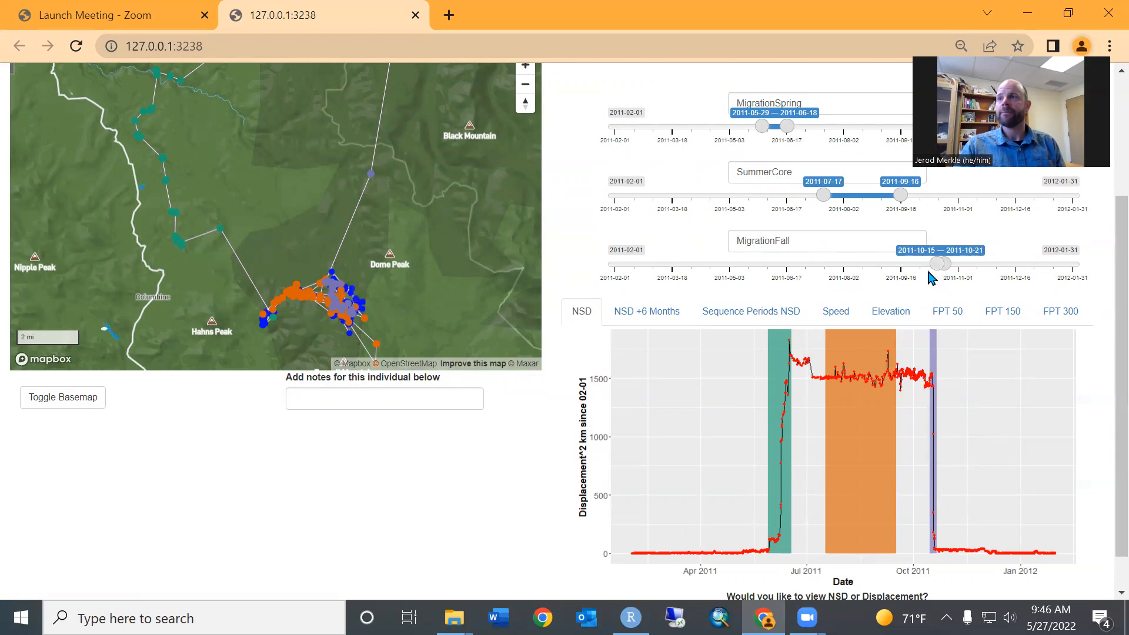
Examine the fall migration locations of 1_11 on the map along the route back to the winter range
scroll(382, 222, "down", 1)
scroll(383, 222, "down", 7)
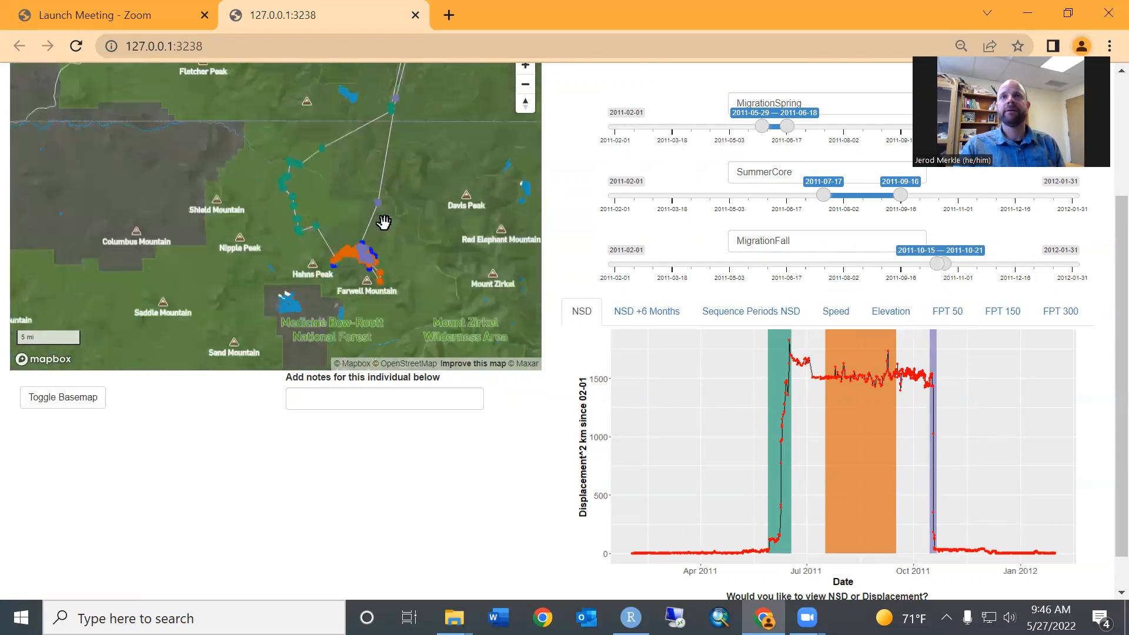
left_click_drag(417, 205, 395, 245)
scroll(396, 216, "up", 5)
scroll(410, 222, "up", 6)
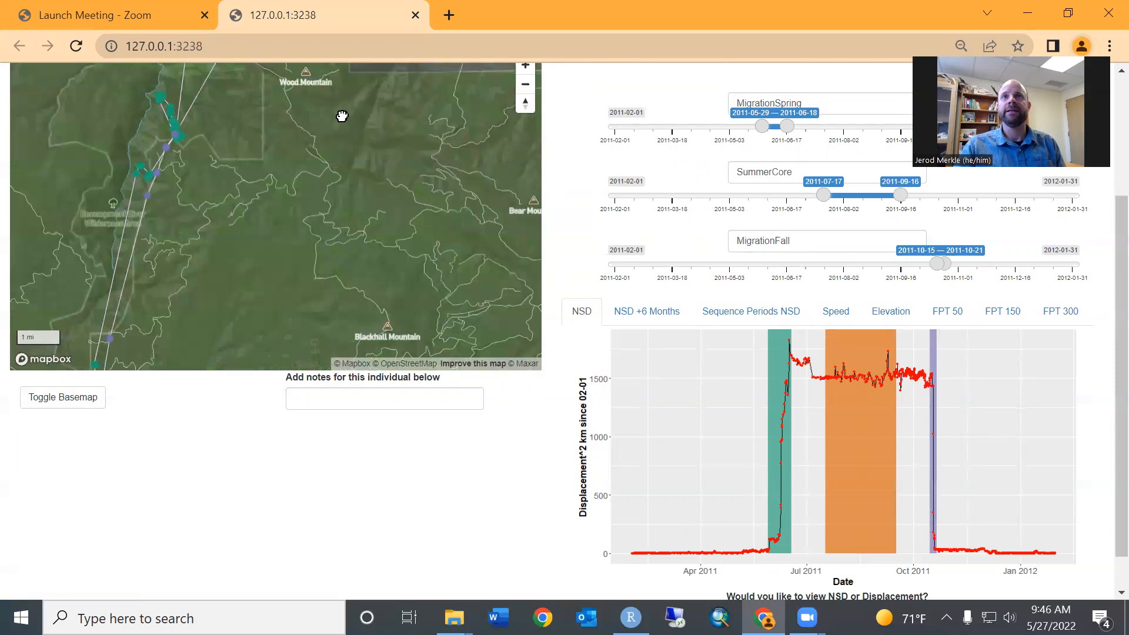
left_click_drag(343, 116, 424, 299)
scroll(355, 191, "up", 5)
scroll(355, 191, "down", 5)
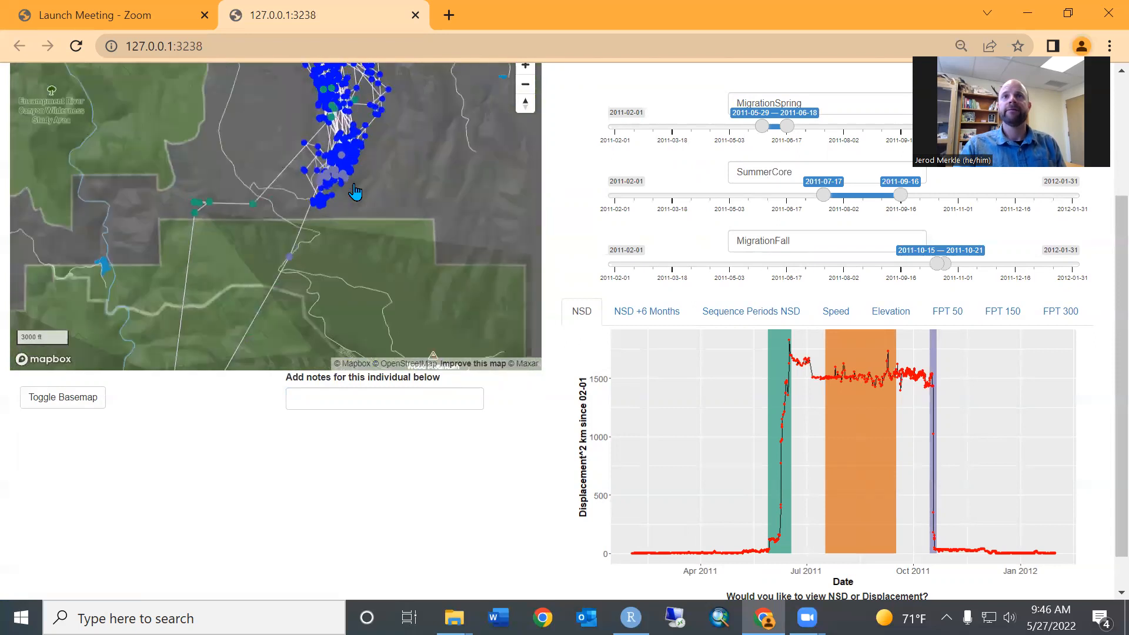
left_click_drag(355, 191, 373, 169)
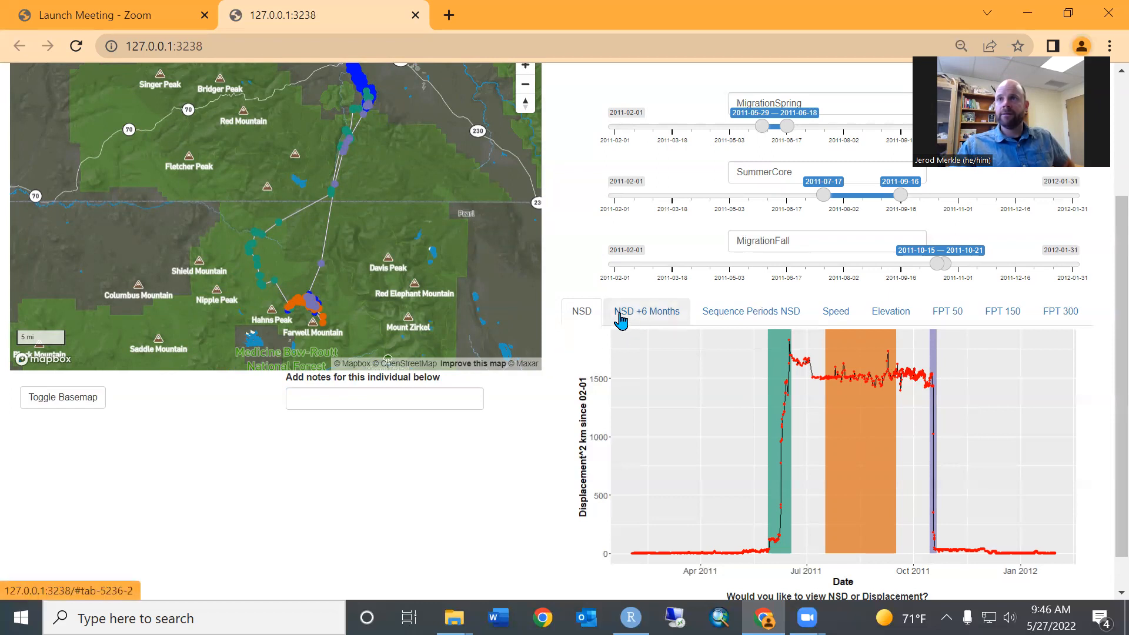
View the NSD +6 Months, Sequence Periods NSD, Speed and Elevation plots for 1_11
left_click(659, 317)
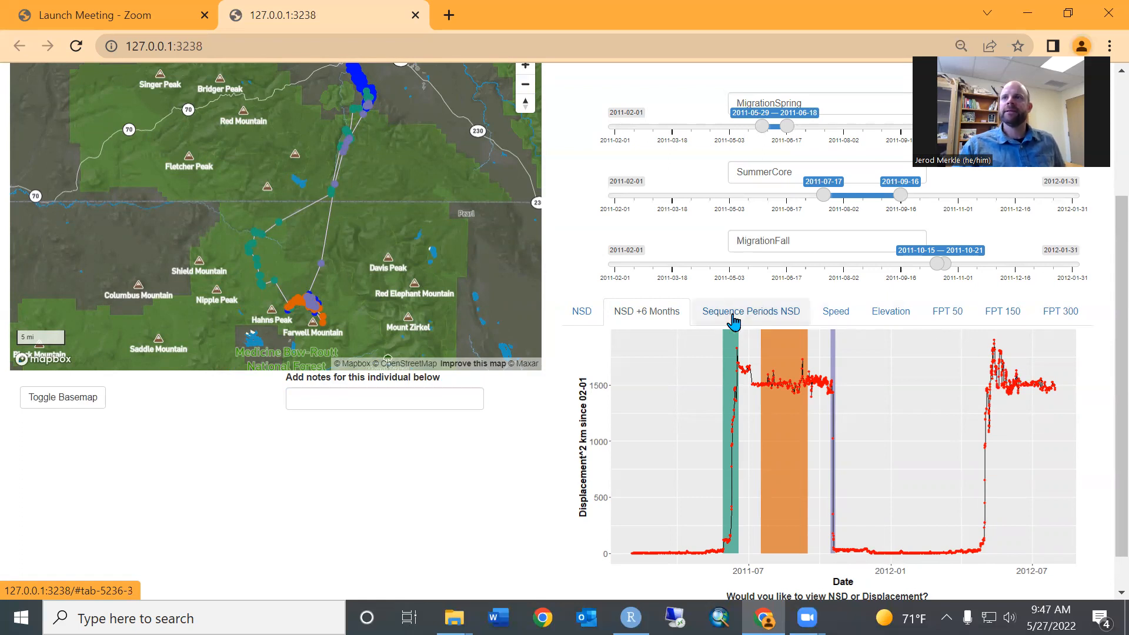
left_click(763, 316)
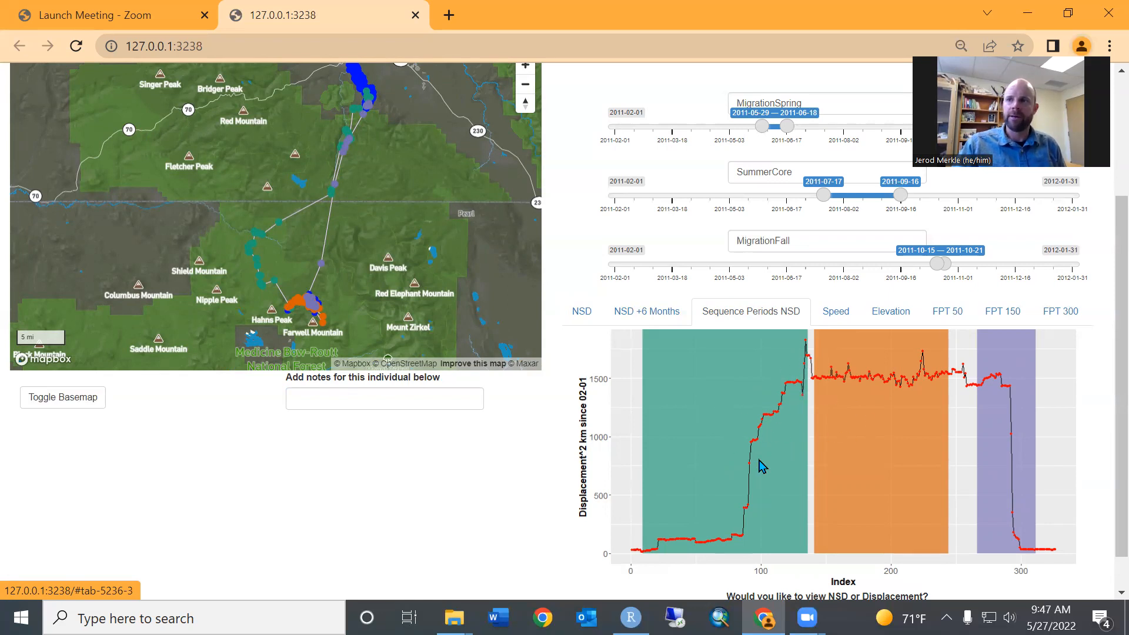
left_click(832, 311)
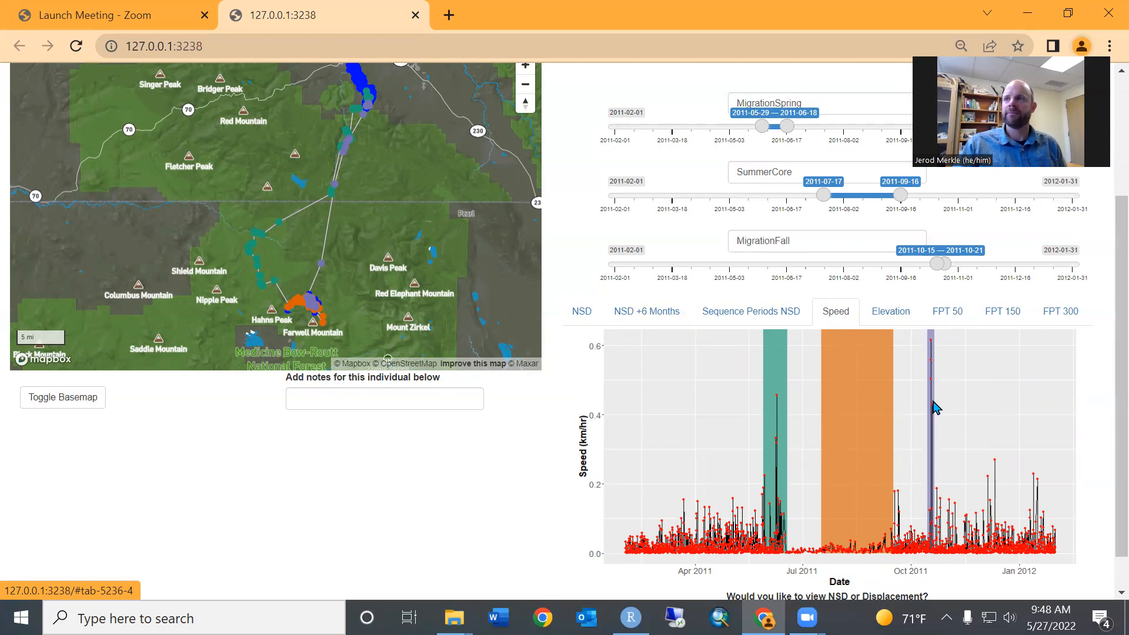
left_click(898, 312)
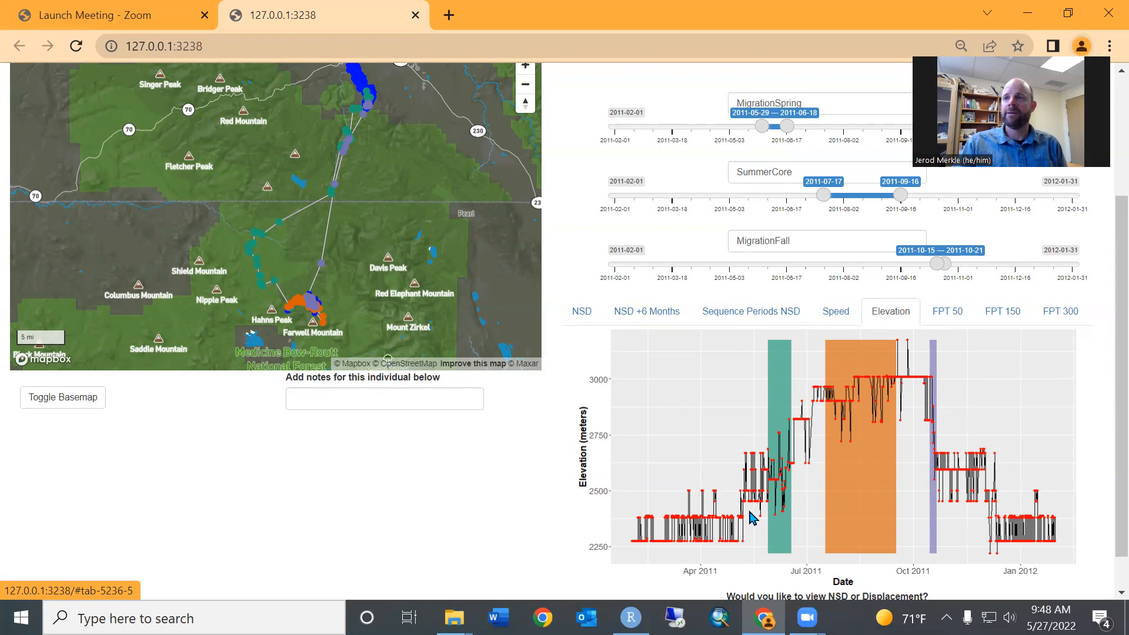
Compare the elevation plot of 1_11 with its winter range, migration route and summer range on the map
scroll(390, 294, "up", 5)
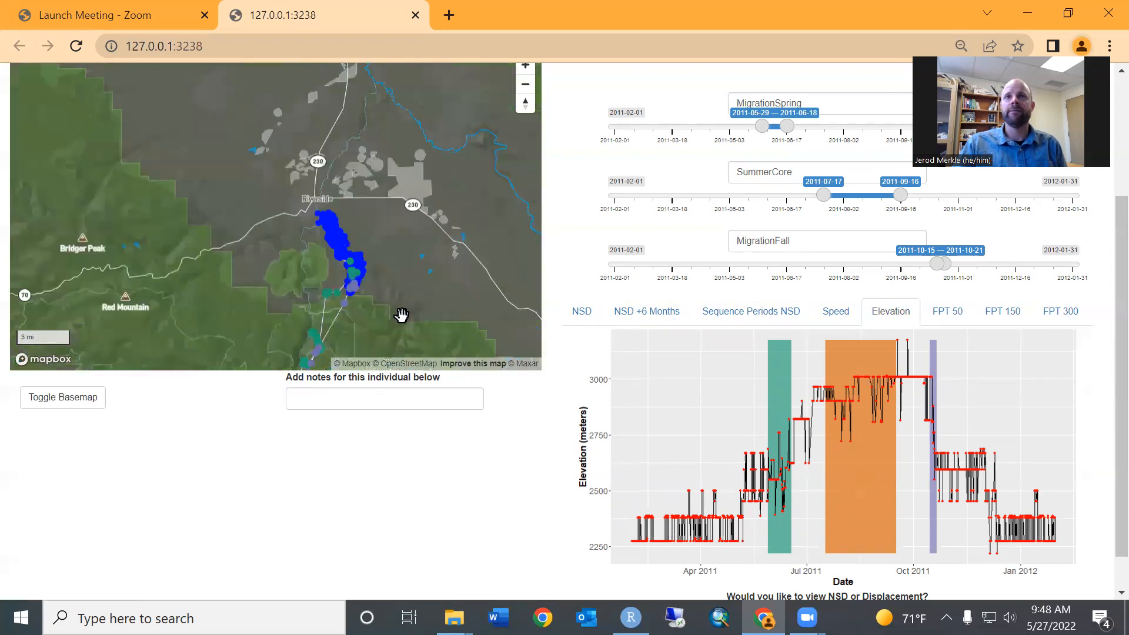
left_click_drag(382, 238, 400, 284)
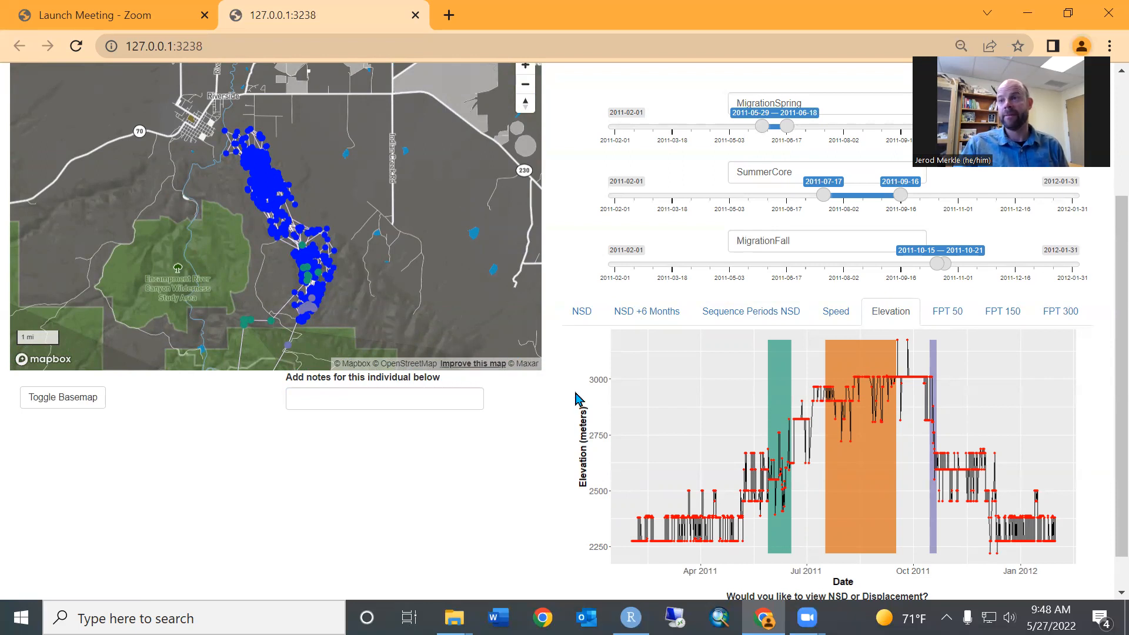
left_click_drag(388, 326, 421, 150)
scroll(356, 271, "down", 4)
left_click_drag(356, 229, 377, 120)
left_click_drag(370, 254, 407, 135)
scroll(398, 297, "down", 2)
left_click_drag(399, 290, 404, 255)
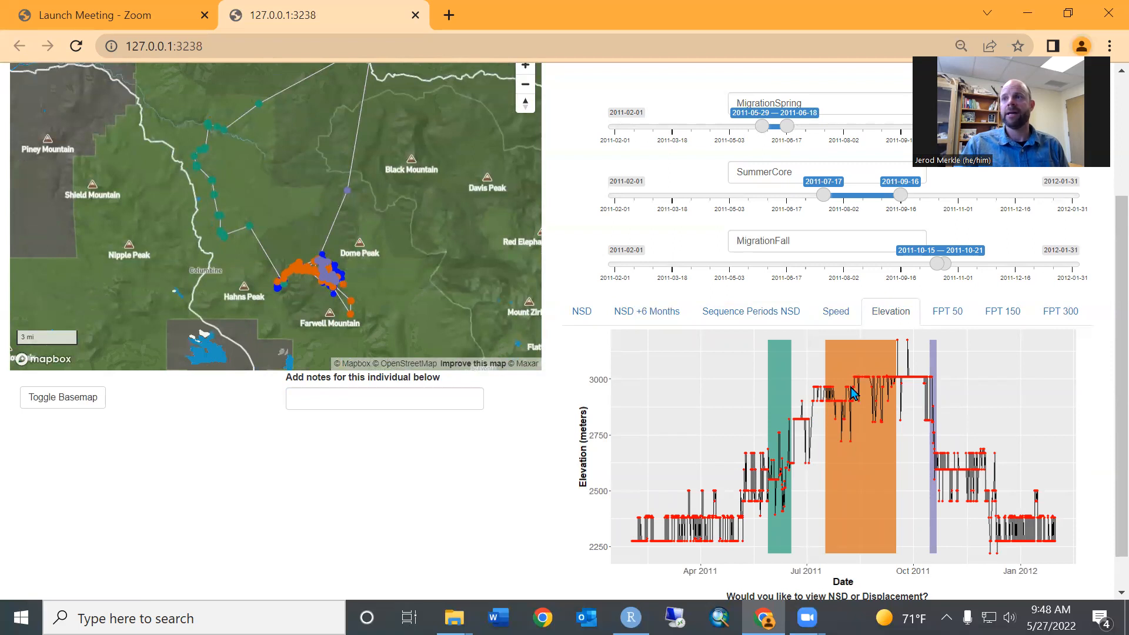
scroll(301, 305, "up", 5)
scroll(339, 243, "up", 3)
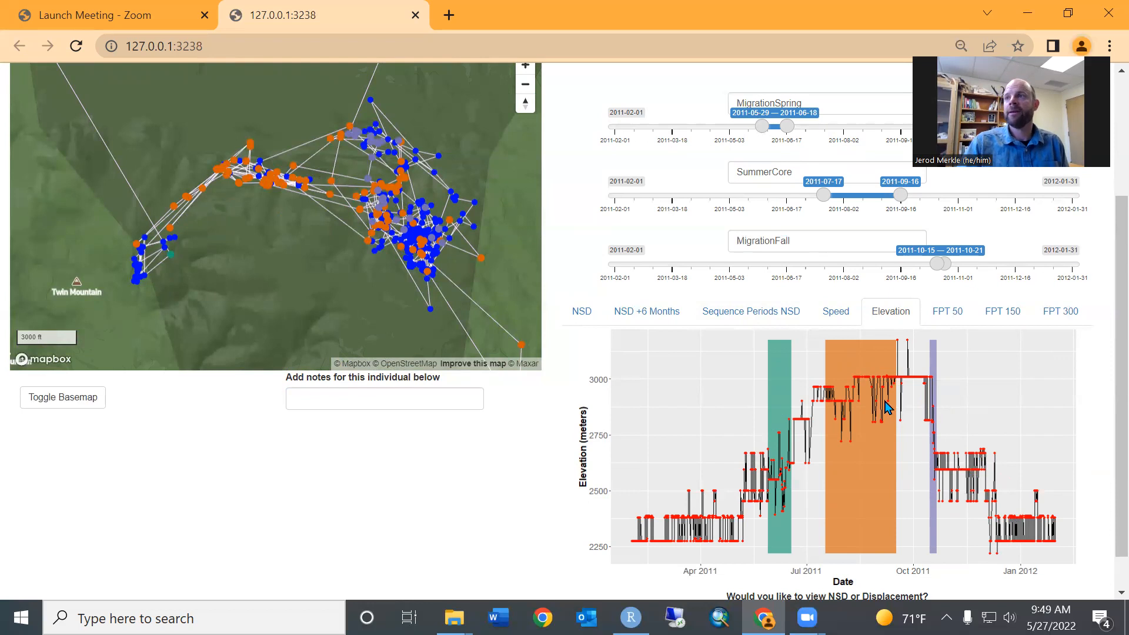
View the FPT 50, FPT 150 and FPT 300 plots, and return to FPT 50
left_click(968, 314)
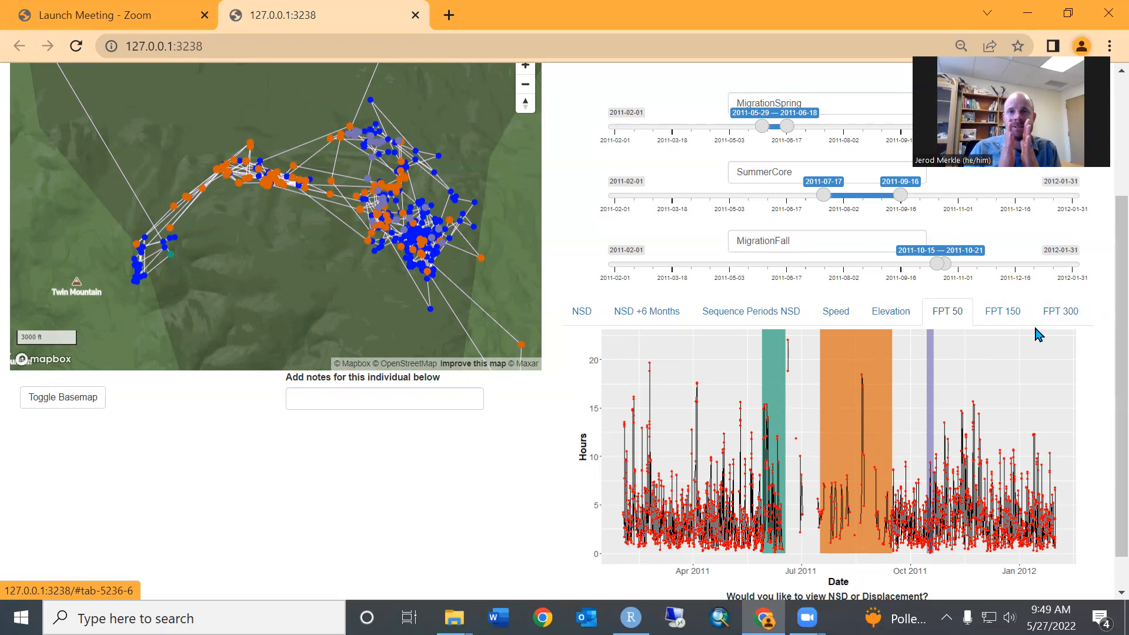
left_click(1003, 313)
left_click(1052, 318)
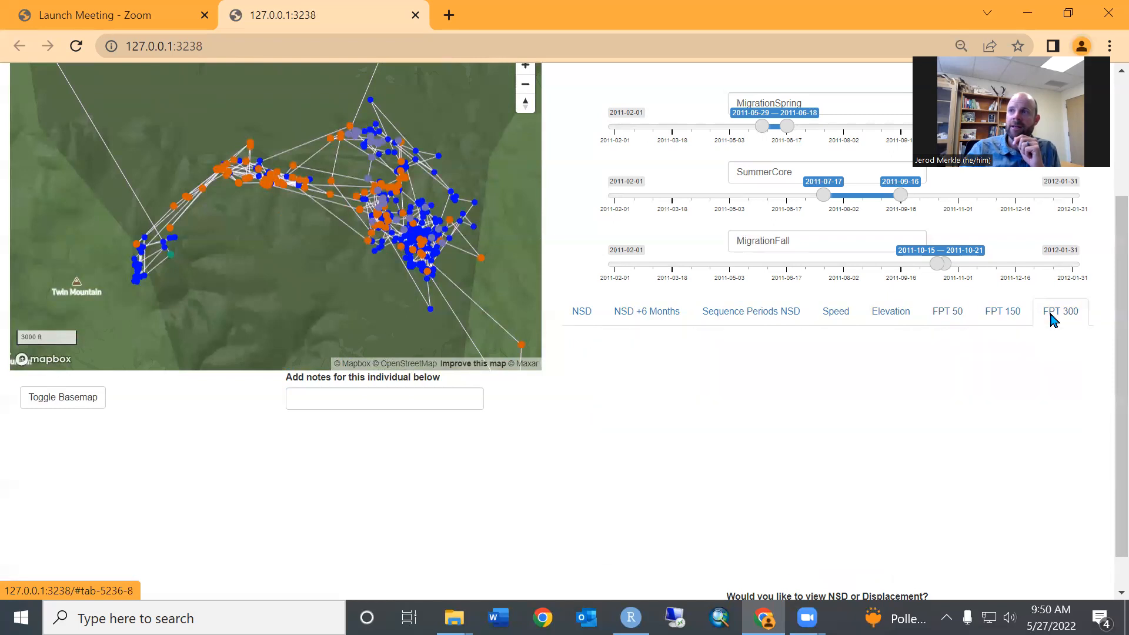
left_click(948, 307)
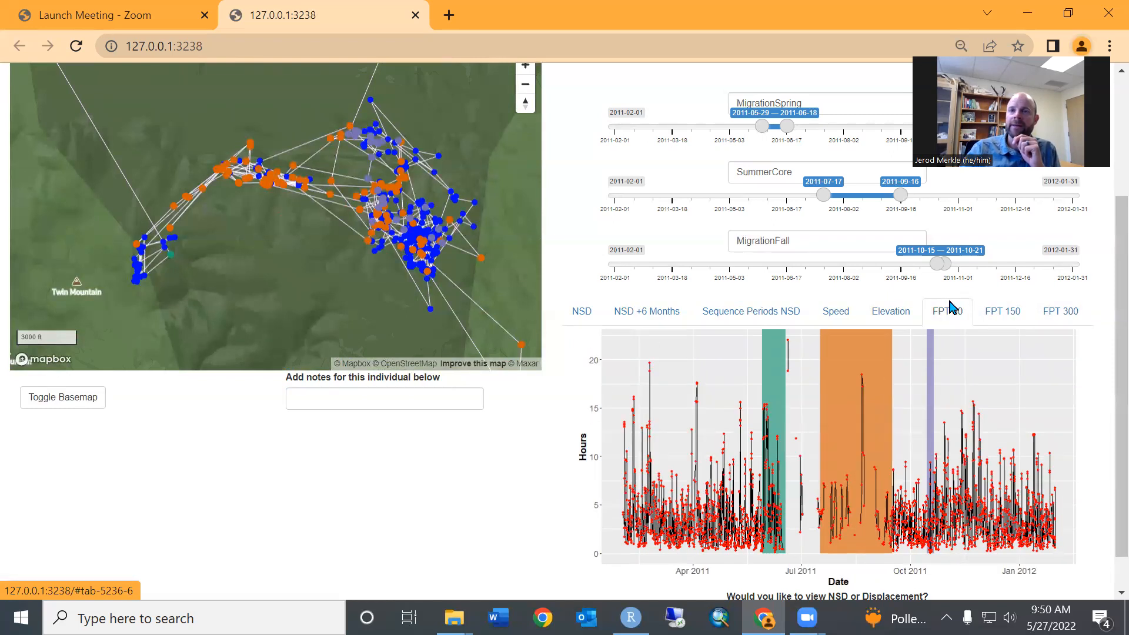
Advance to animal/year 1_12 and display its NSD plot
scroll(559, 415, "up", 3)
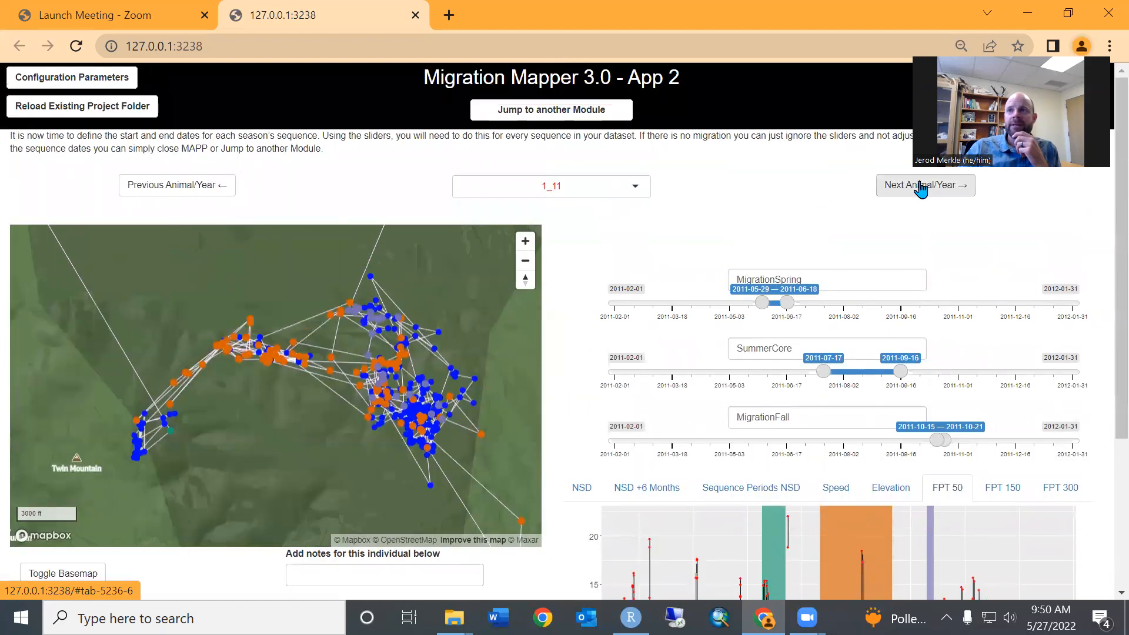
left_click(921, 187)
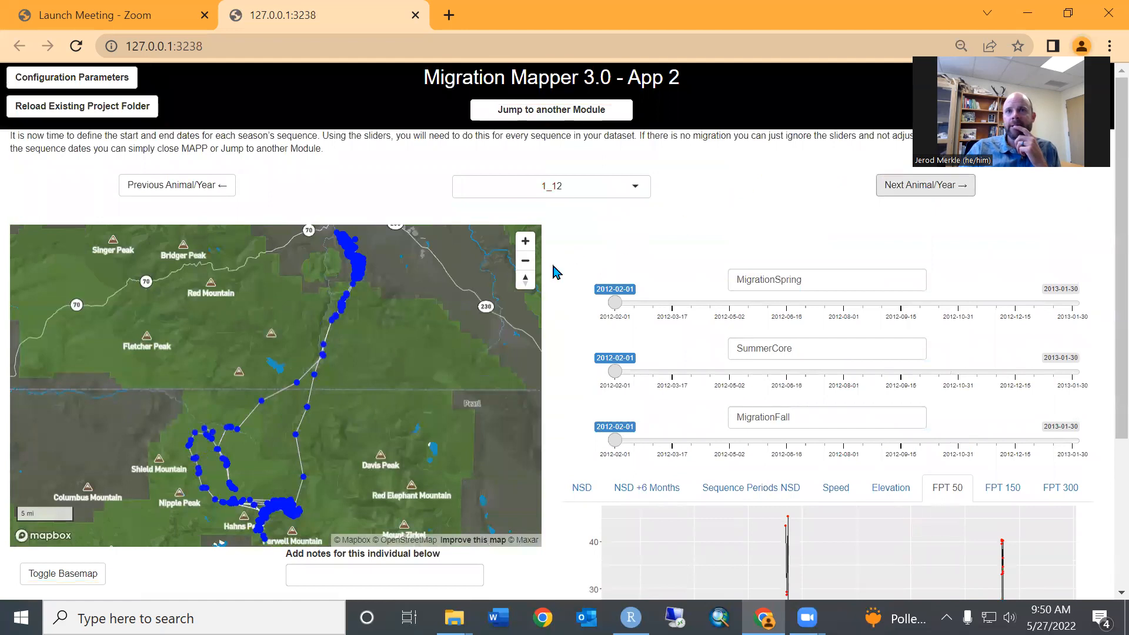
scroll(554, 270, "down", 1)
scroll(555, 271, "down", 4)
scroll(565, 293, "up", 3)
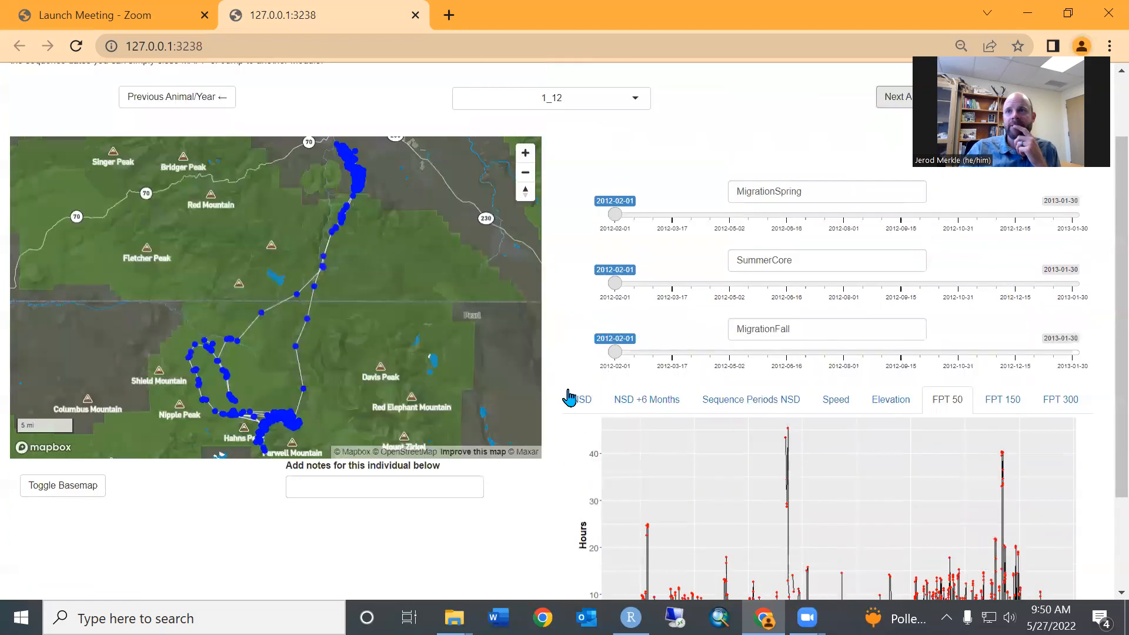
left_click(570, 399)
Set the MigrationSpring date range for 1_12 to 2012-04-22 through 2012-05-12
scroll(601, 217, "down", 2)
left_click_drag(619, 128, 742, 127)
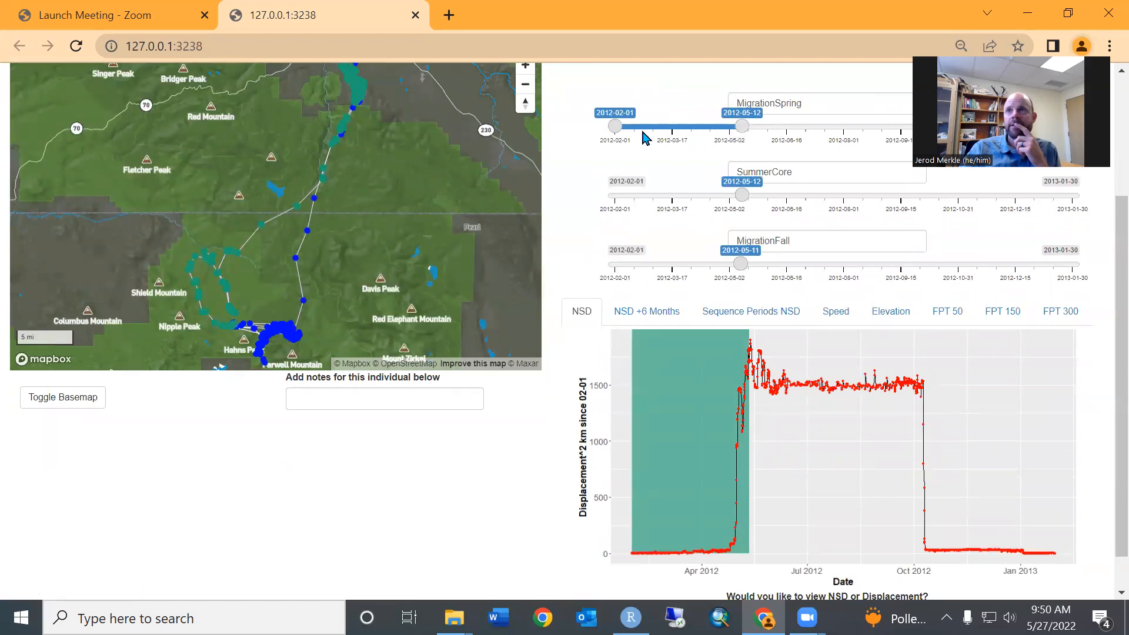
left_click_drag(614, 125, 716, 130)
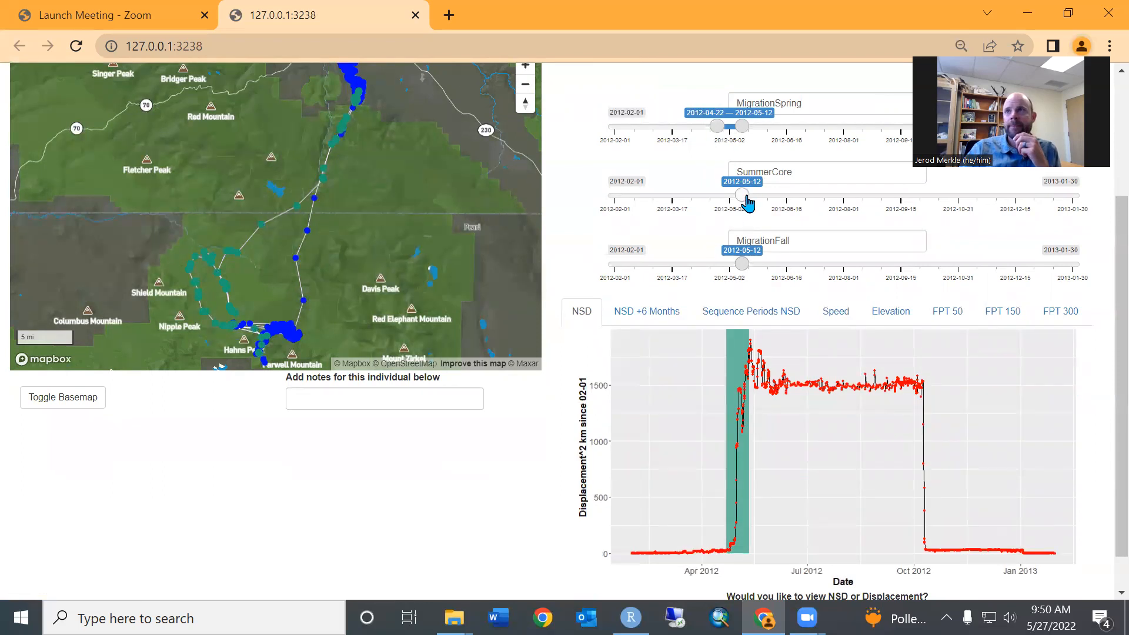
Set the 1_12 SummerCore range to 2012-06-30 through 2012-08-19 and MigrationFall to 2012-10-07 through 2012-10-14
left_click_drag(743, 196, 871, 202)
left_click_drag(740, 196, 804, 198)
left_click_drag(858, 261, 939, 269)
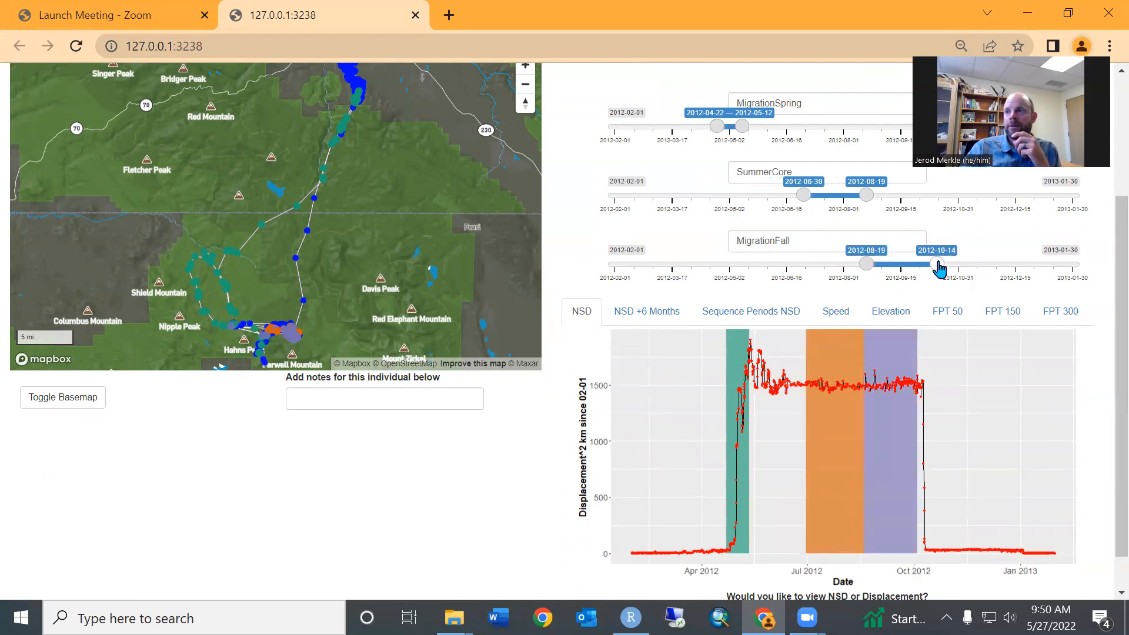
left_click_drag(866, 264, 930, 265)
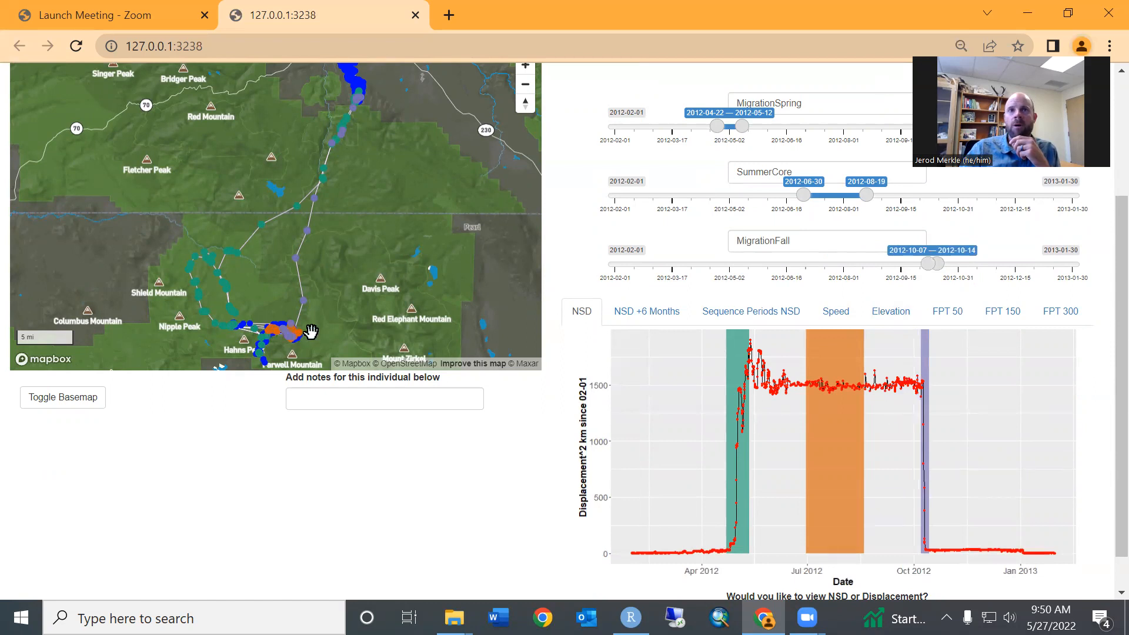
Move the MigrationFall end date for 1_12 to 2012-10-12 and check the fall route on the map
scroll(305, 352, "up", 3)
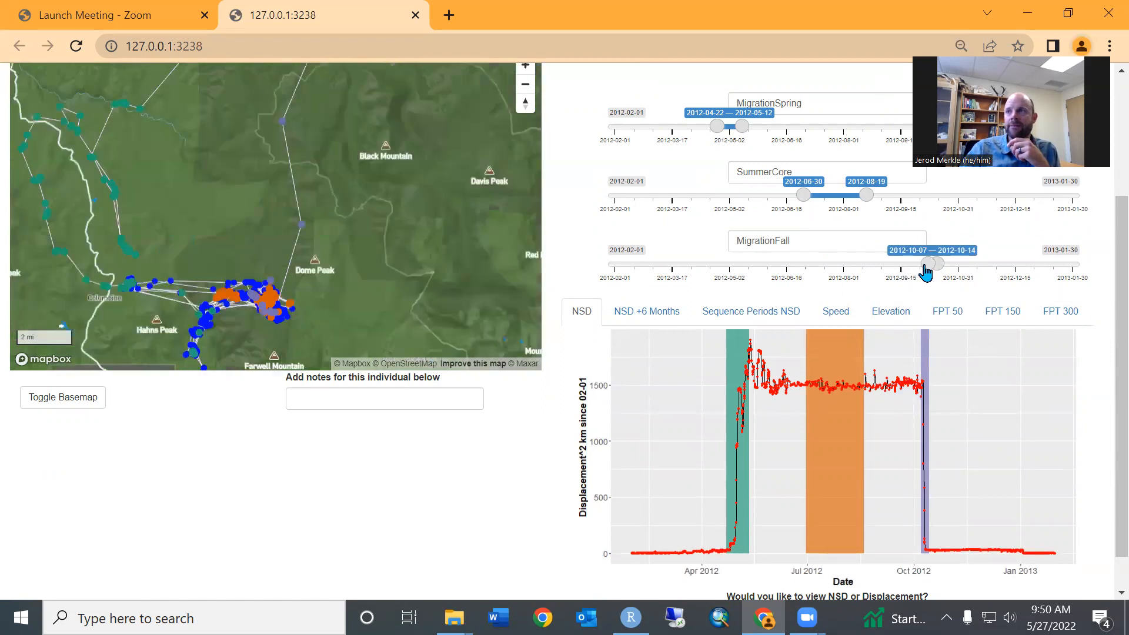
key("Left")
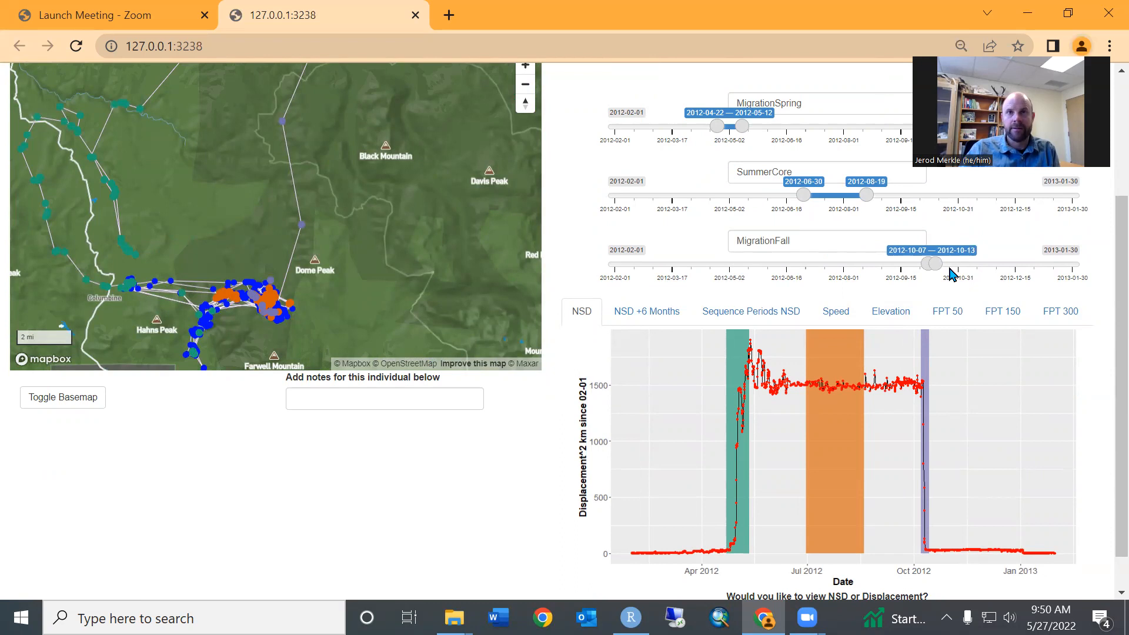
key("Left")
left_click_drag(269, 171, 248, 312)
left_click_drag(397, 325, 406, 236)
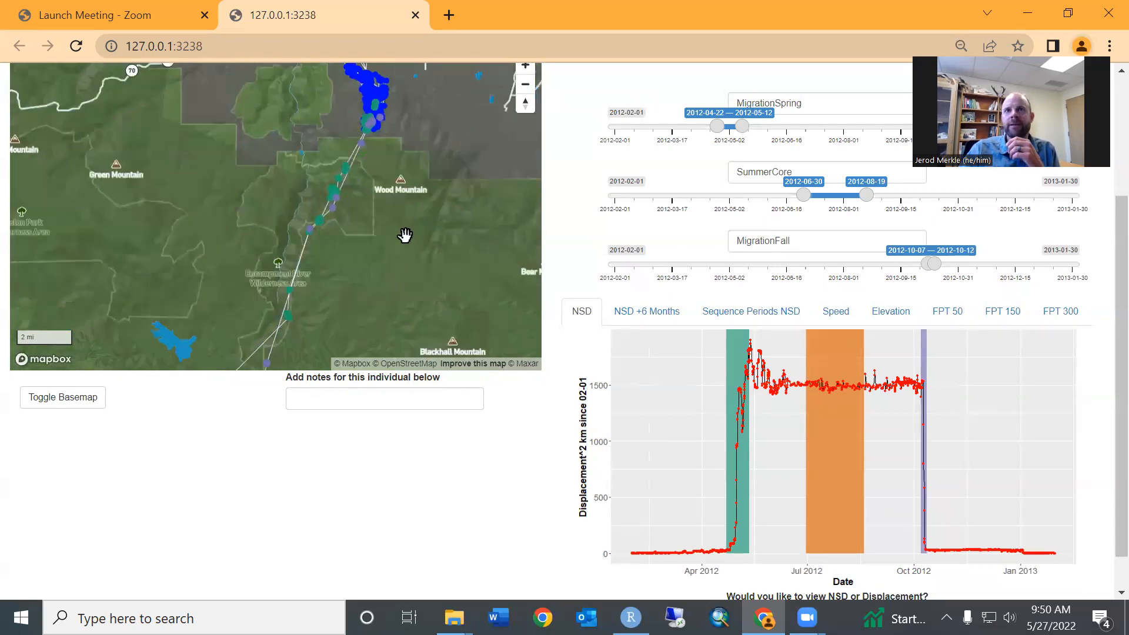
scroll(398, 246, "down", 3)
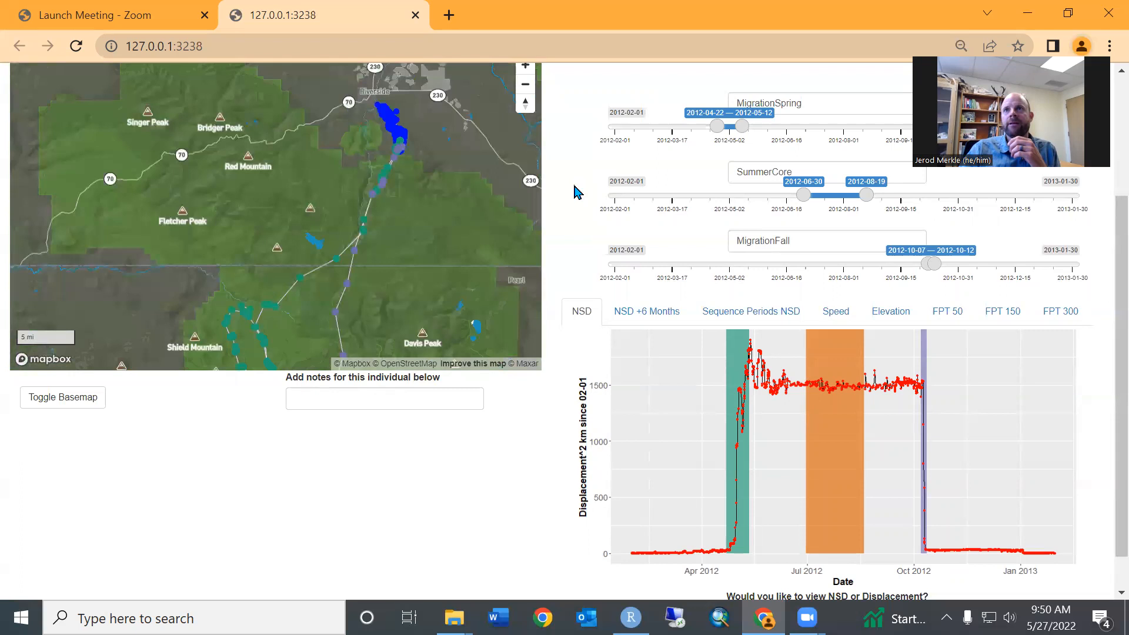
Advance to animal/year 1_13 and examine its NSD plot and map points for signs of migration
scroll(579, 188, "up", 3)
left_click(895, 198)
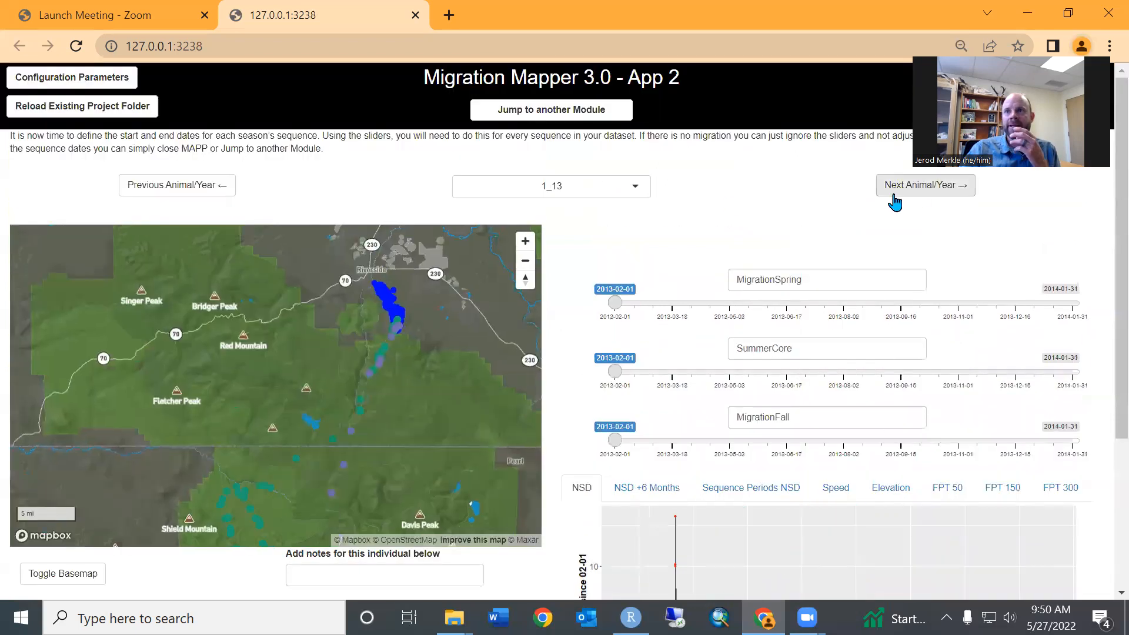
scroll(569, 276, "down", 3)
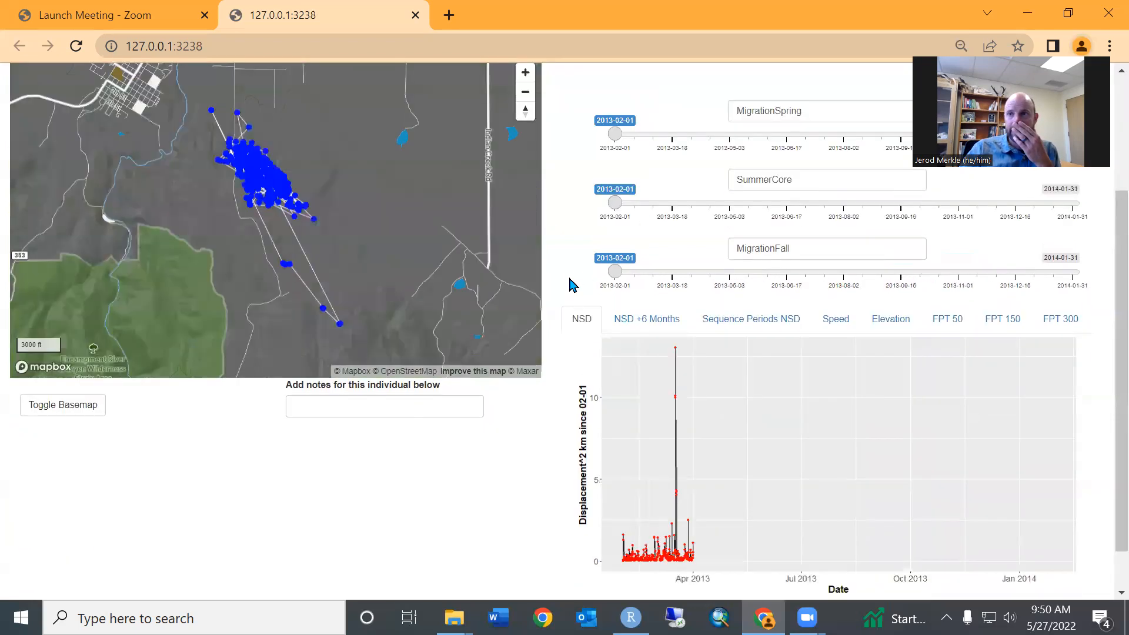
scroll(569, 285, "down", 2)
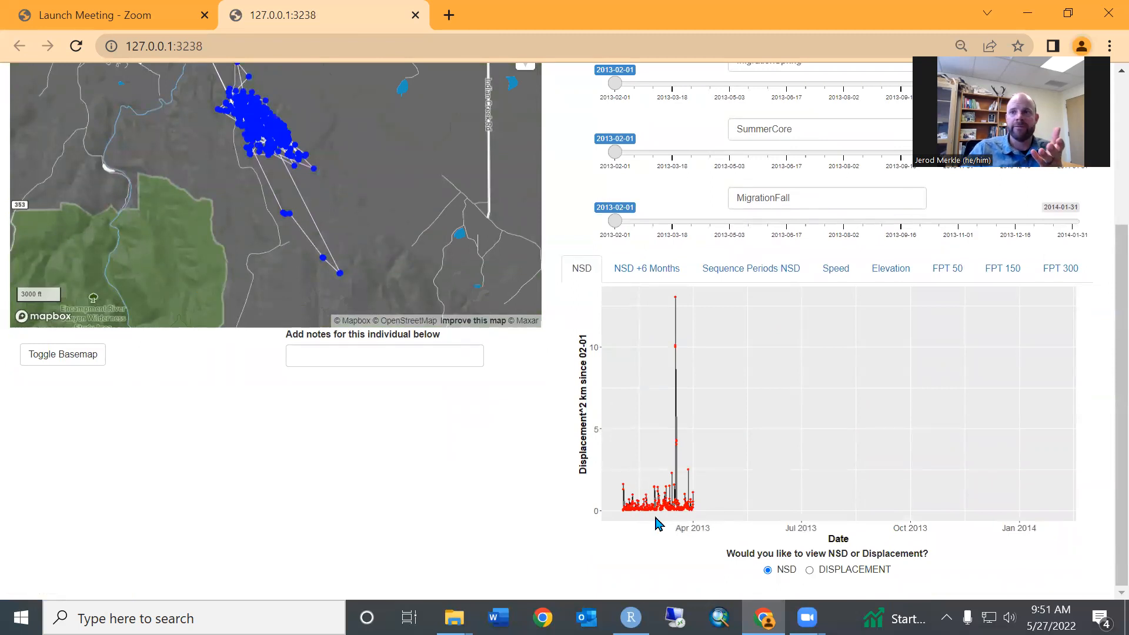
scroll(569, 487, "up", 4)
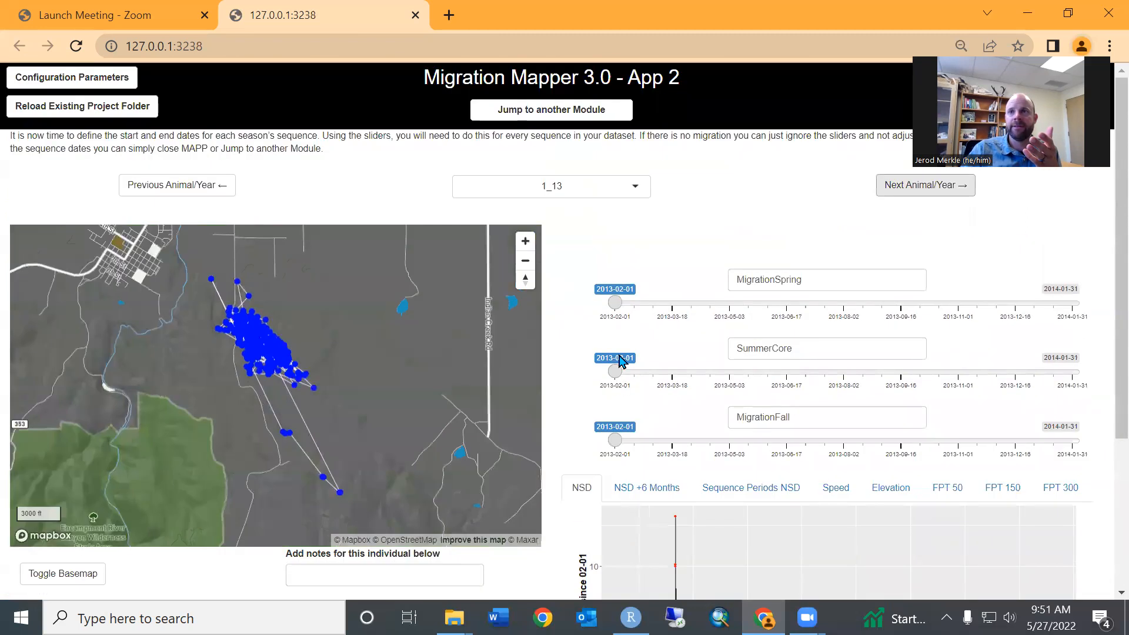
Advance to animal/year 11_11 and review its NSD plot alongside the map
left_click(922, 187)
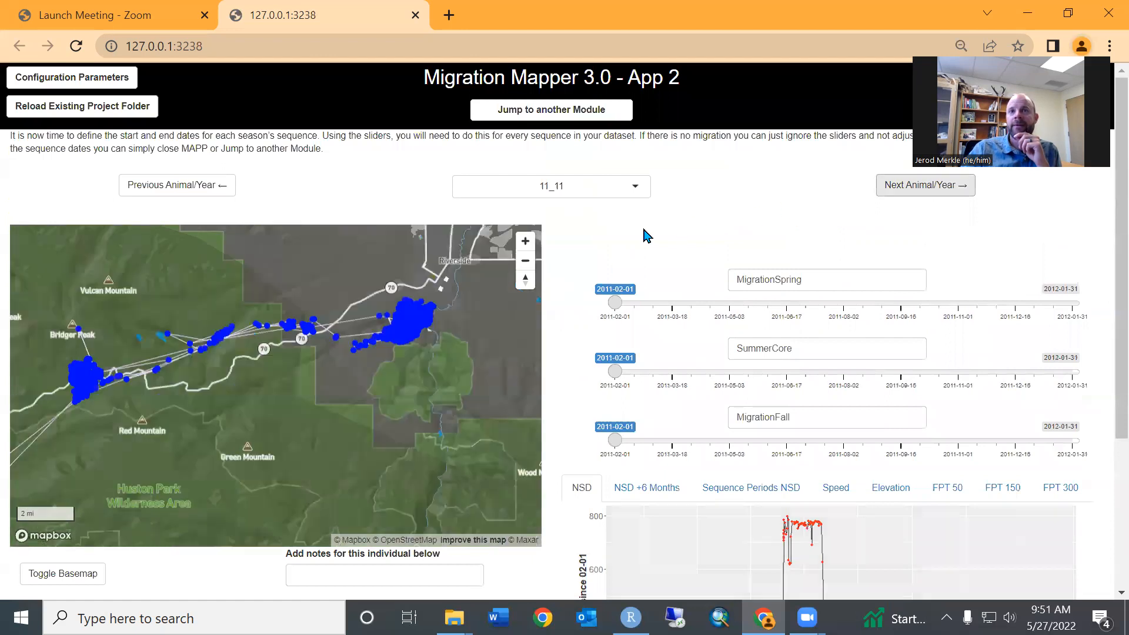
scroll(564, 299, "down", 3)
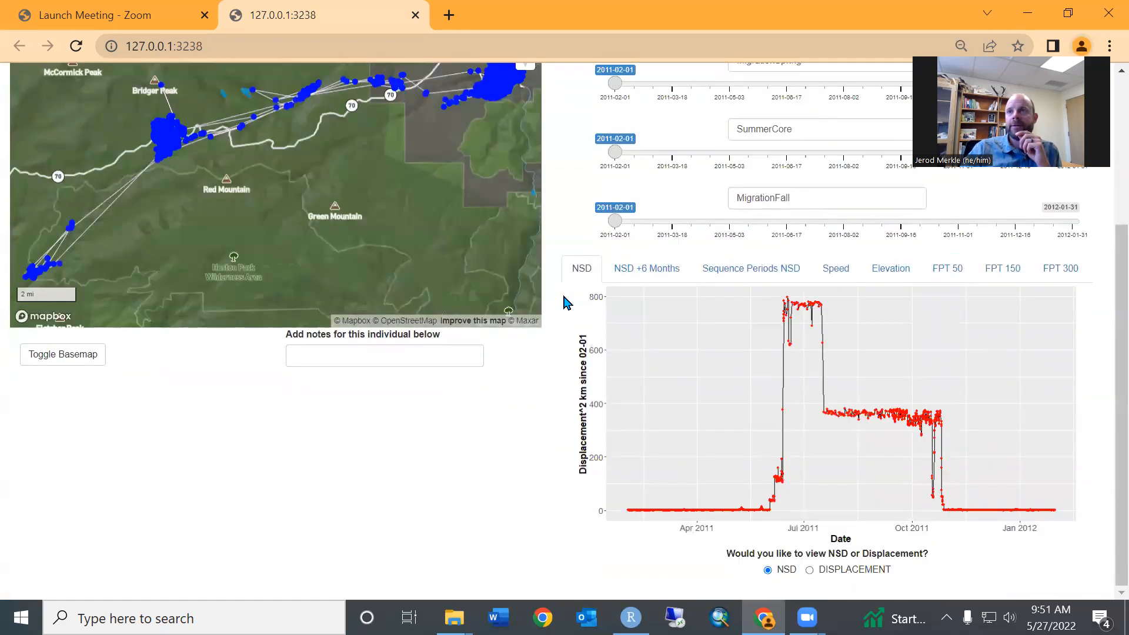
scroll(565, 303, "up", 3)
scroll(565, 303, "down", 2)
scroll(564, 303, "up", 2)
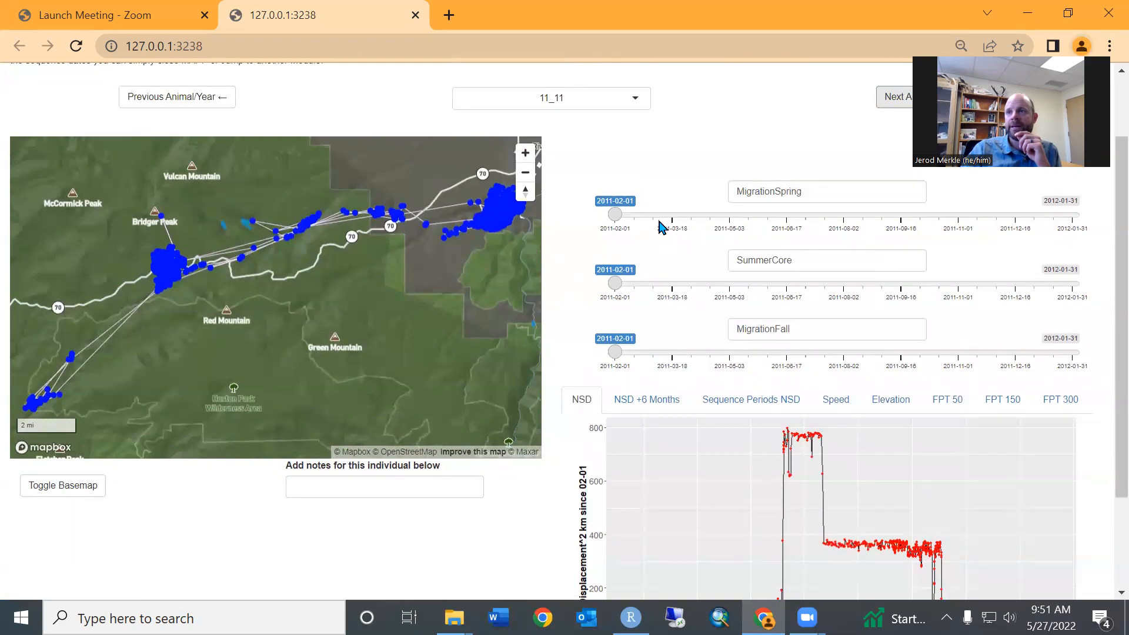
Set the MigrationSpring date range for 11_11 to 2011-06-01 through 2011-06-16
left_click_drag(614, 214, 789, 223)
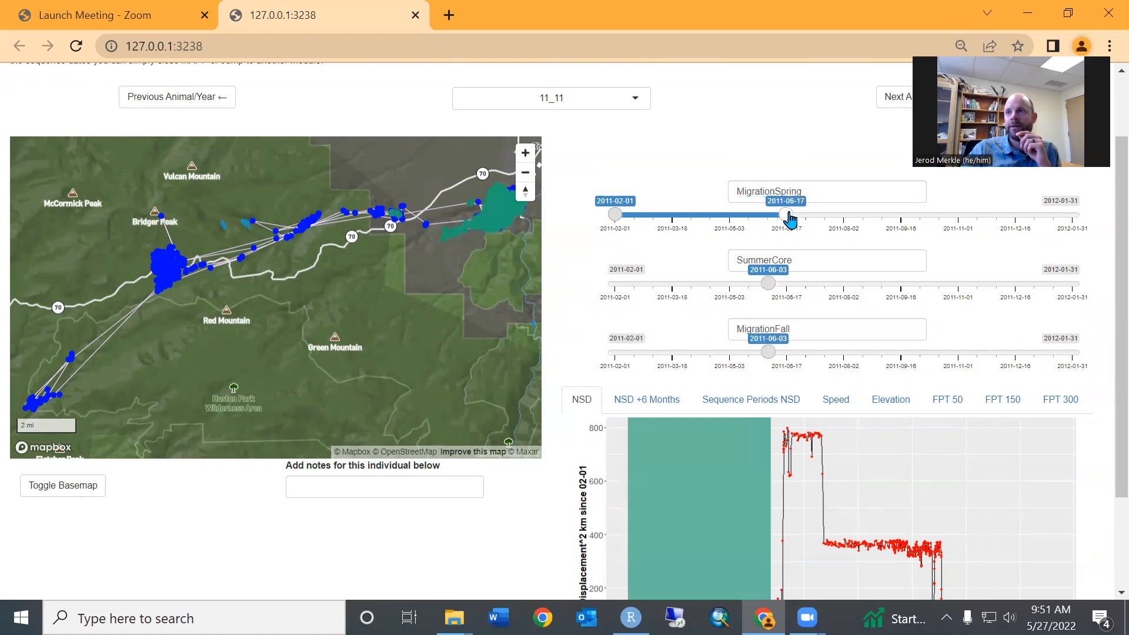
left_click_drag(614, 216, 766, 229)
scroll(584, 329, "down", 2)
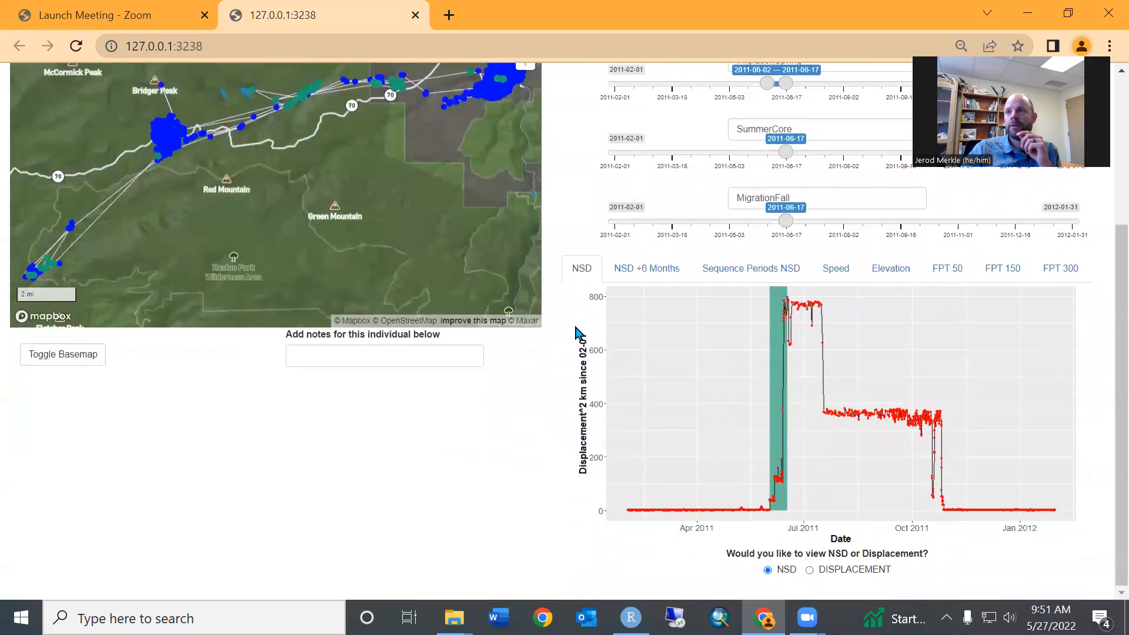
left_click_drag(766, 84, 764, 85)
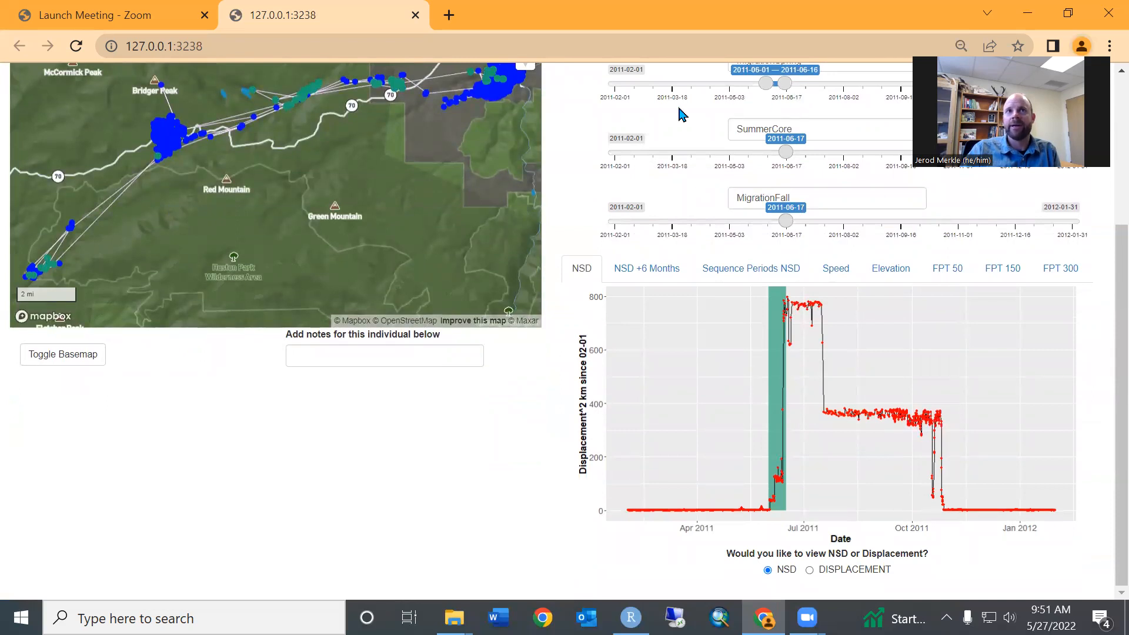
Try SummerCore for 11_11 at 2011-06-17 through 2011-07-14, then set it to 2011-07-25 through 2011-09-15
left_click_drag(792, 156, 809, 167)
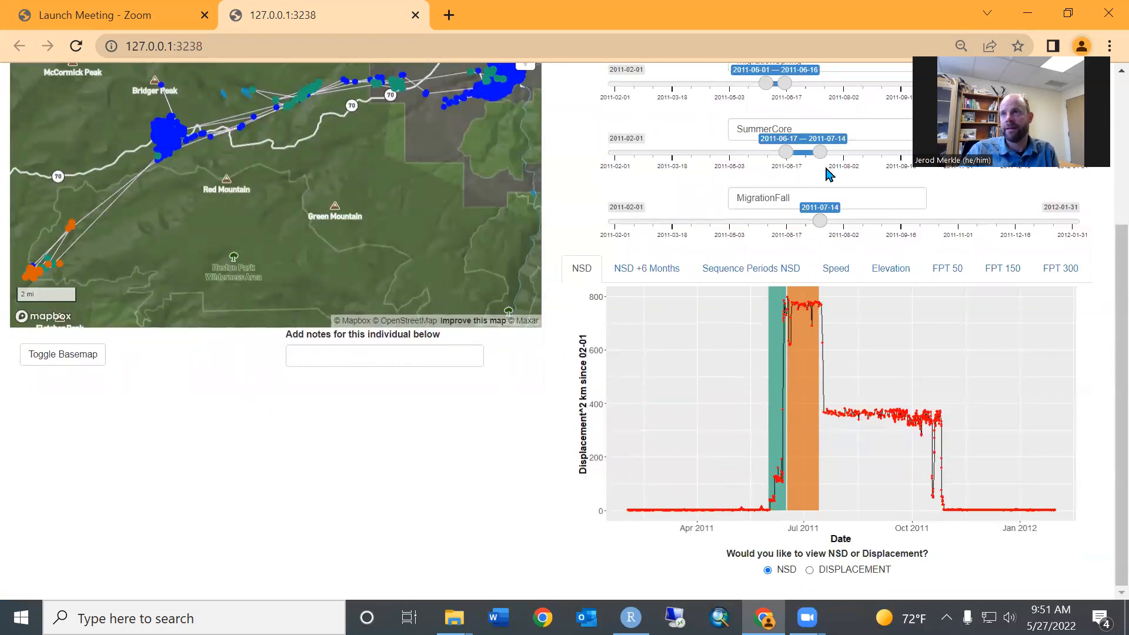
left_click_drag(820, 152, 899, 152)
left_click_drag(785, 153, 834, 156)
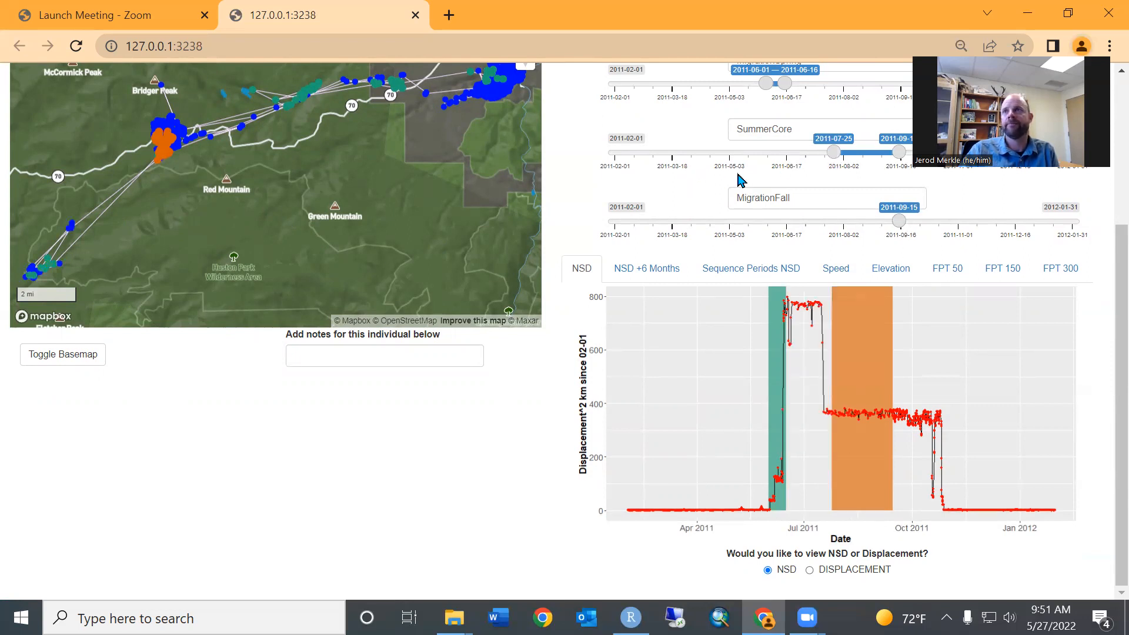
Set the MigrationFall range for 11_11 to 2011-10-23 through 2011-10-30 and check the fall route on the map
left_click_drag(900, 221, 946, 222)
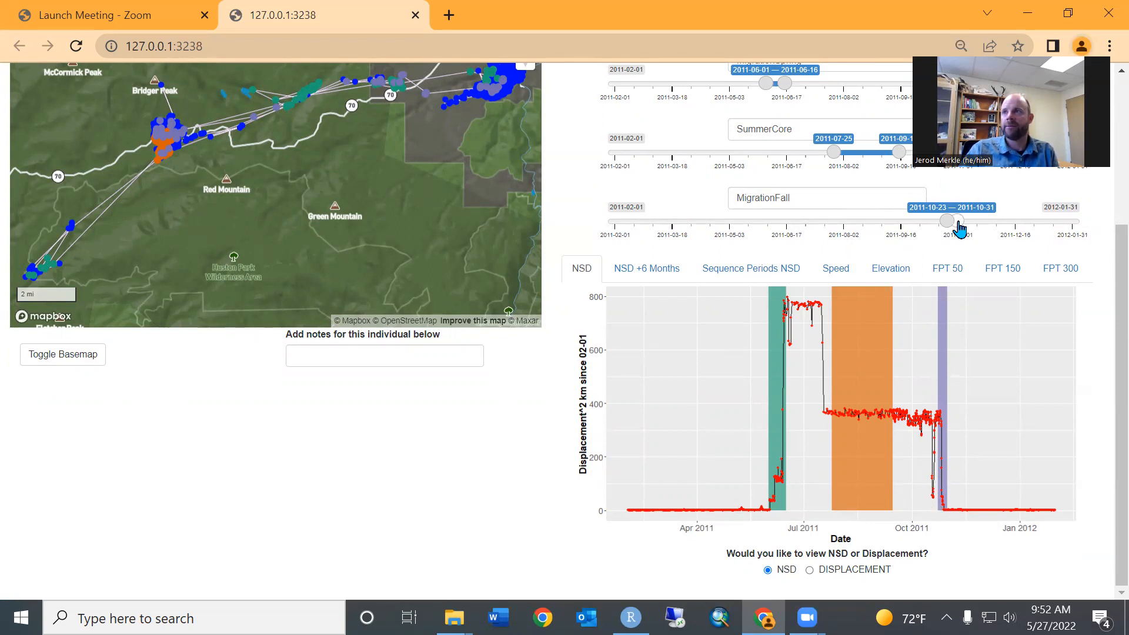
left_click_drag(959, 224, 956, 224)
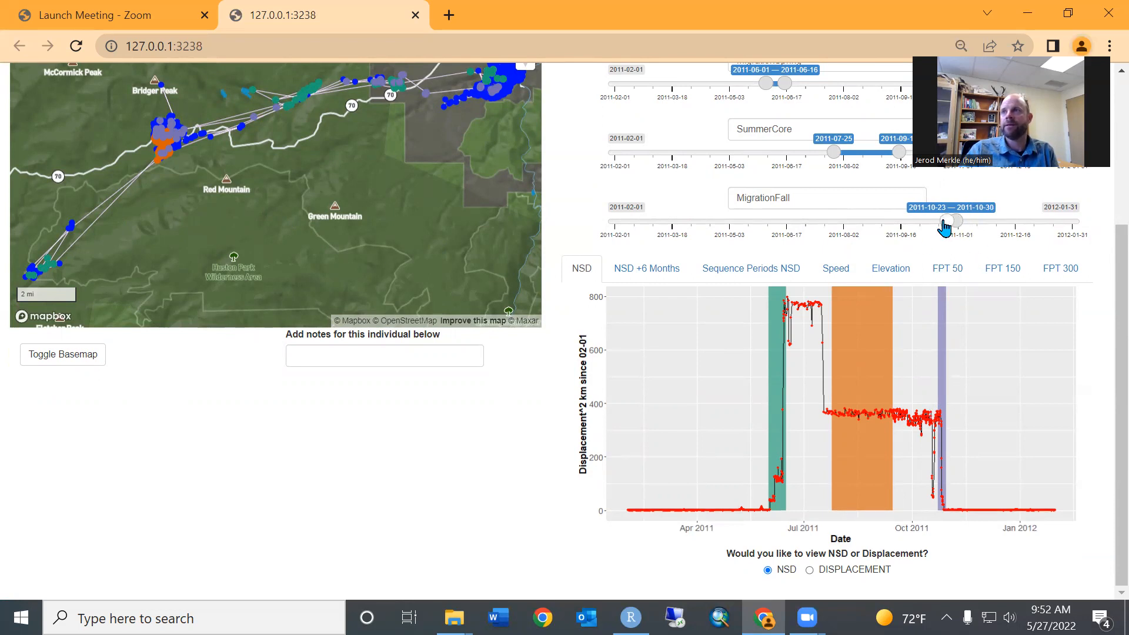
left_click_drag(351, 154, 346, 217)
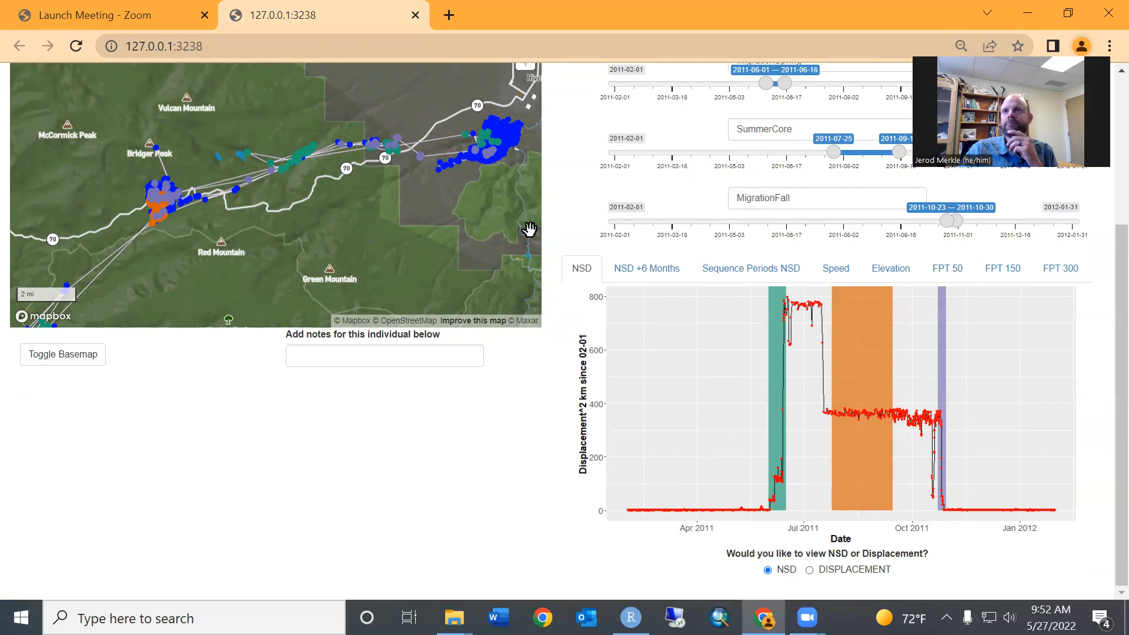
Skip past animal/year 11_12 to 11_13 and examine its NSD plot and map points
scroll(582, 232, "up", 4)
left_click(909, 191)
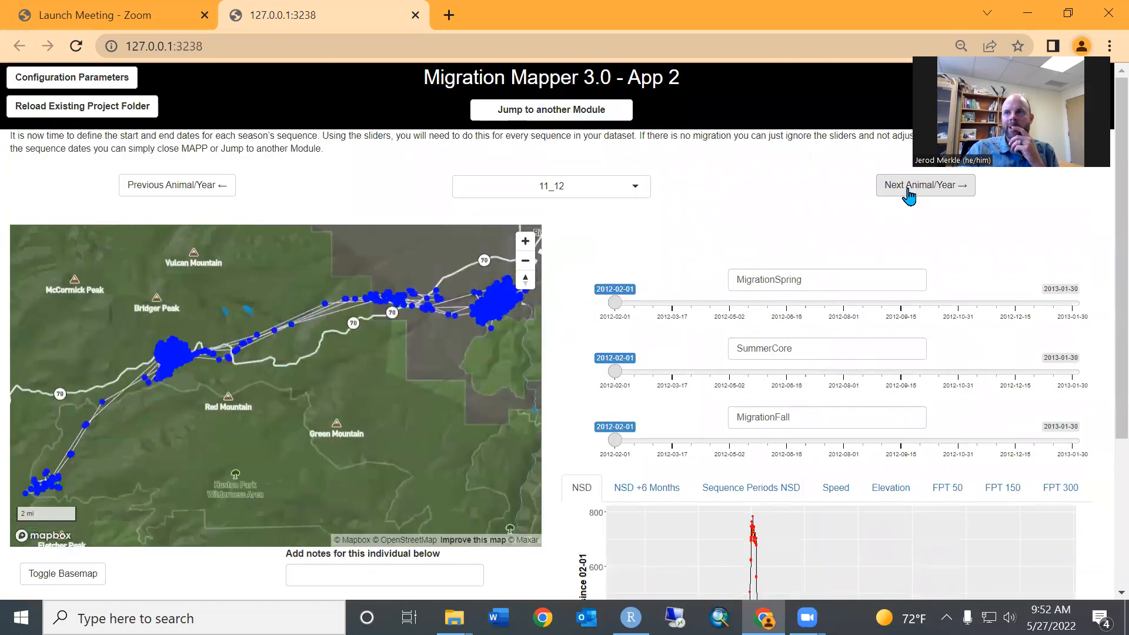
left_click(908, 186)
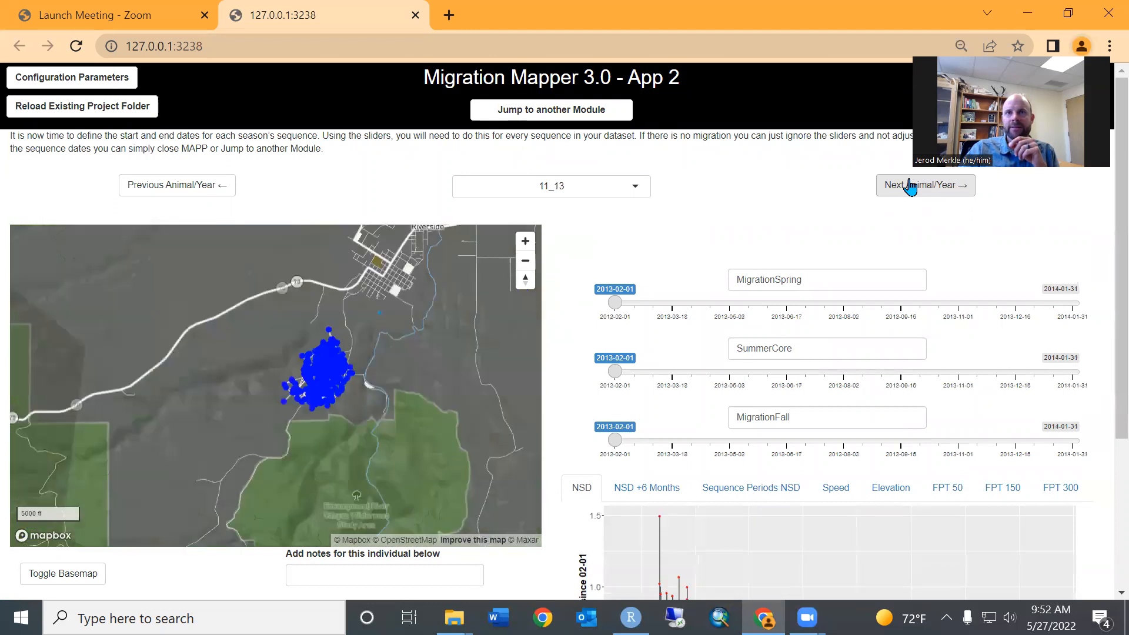
scroll(568, 270, "down", 4)
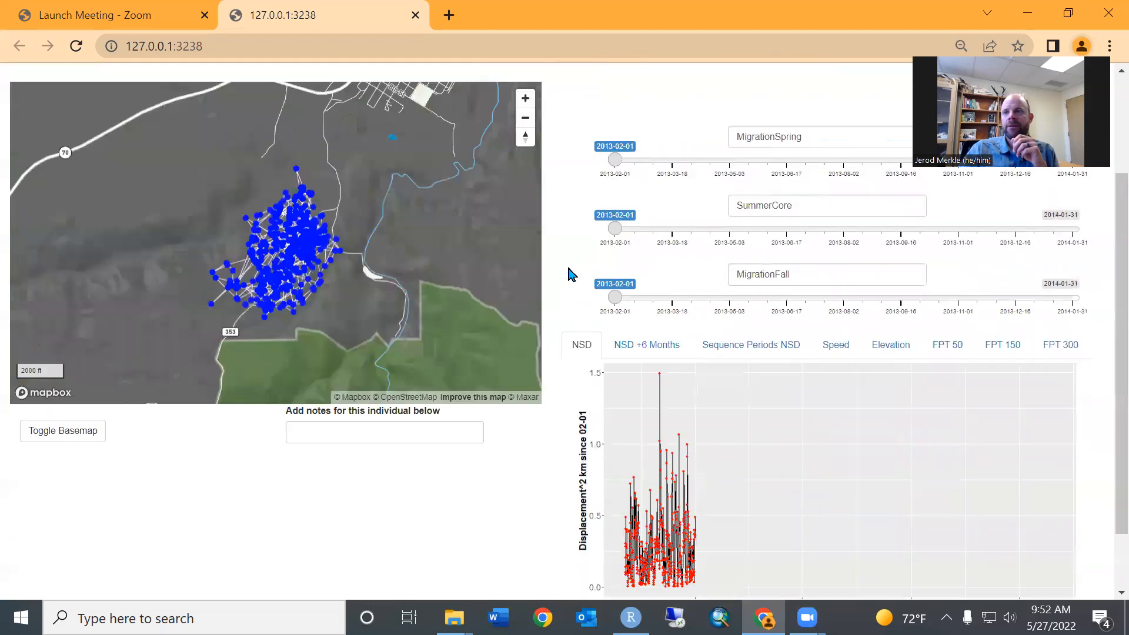
scroll(598, 515, "up", 4)
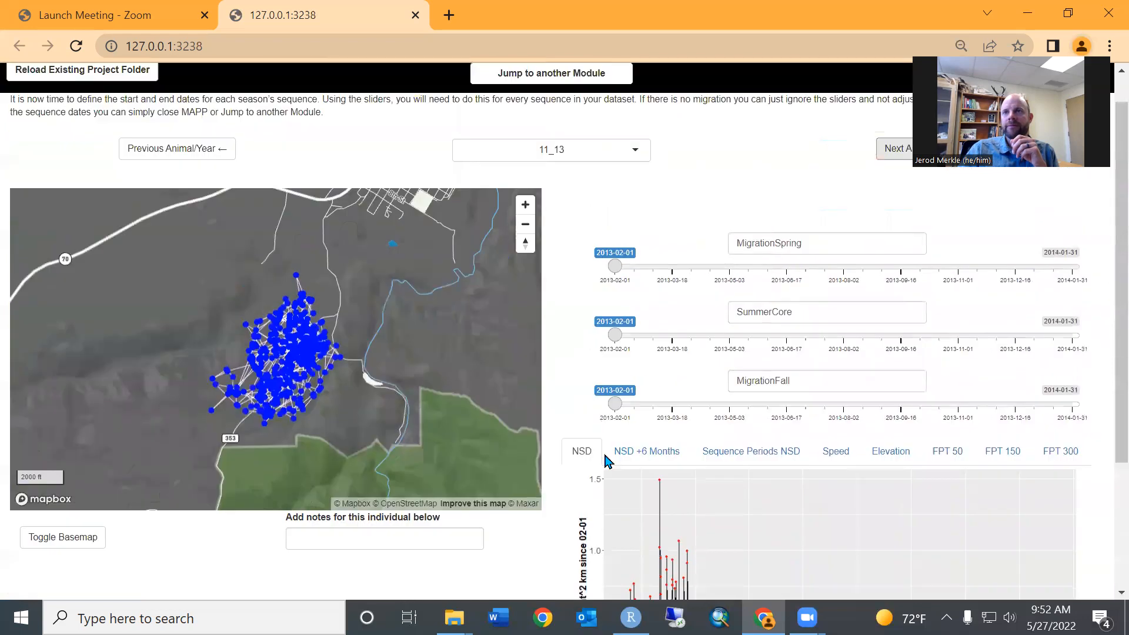
Advance to animal/year 20_11 and review its NSD plot alongside the mapped route
left_click(906, 184)
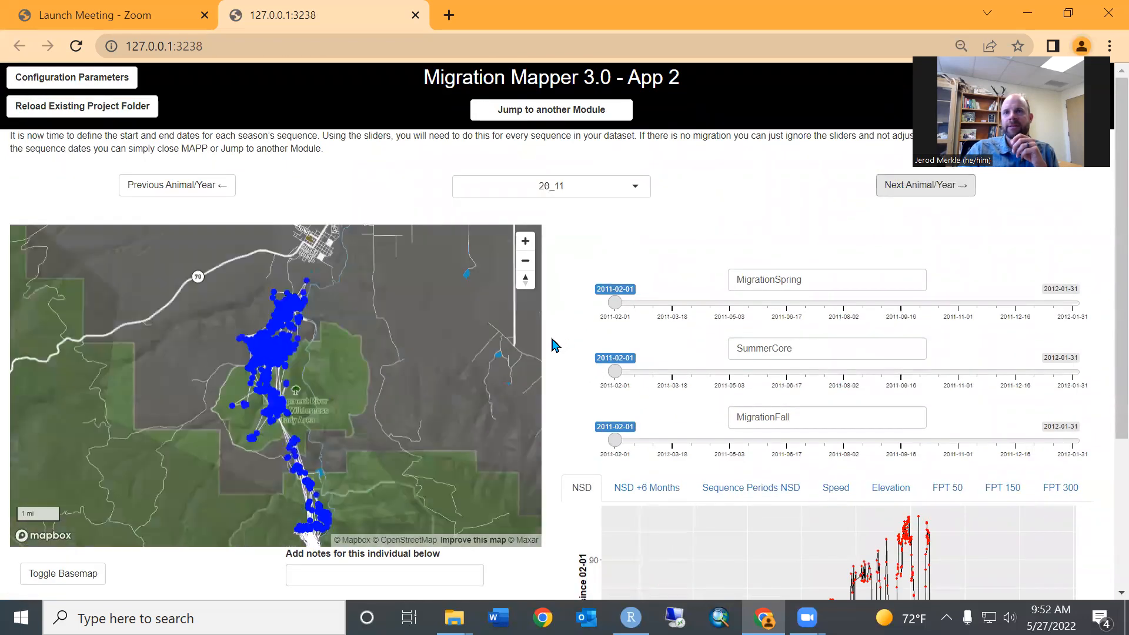
scroll(549, 336, "down", 4)
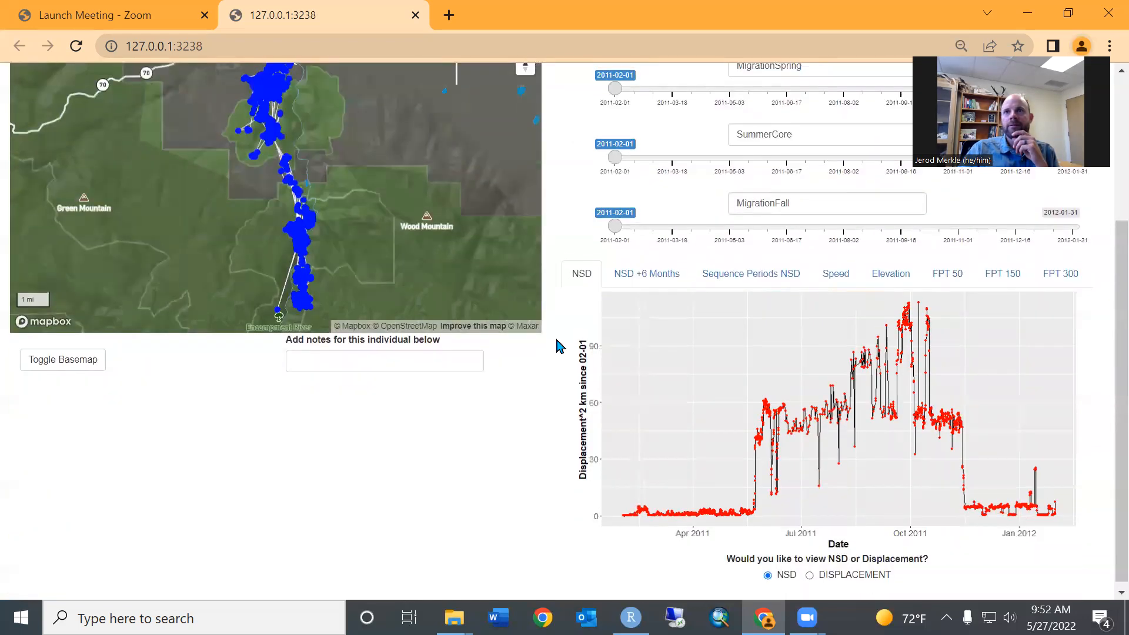
scroll(557, 346, "up", 2)
scroll(560, 377, "down", 2)
scroll(562, 380, "up", 2)
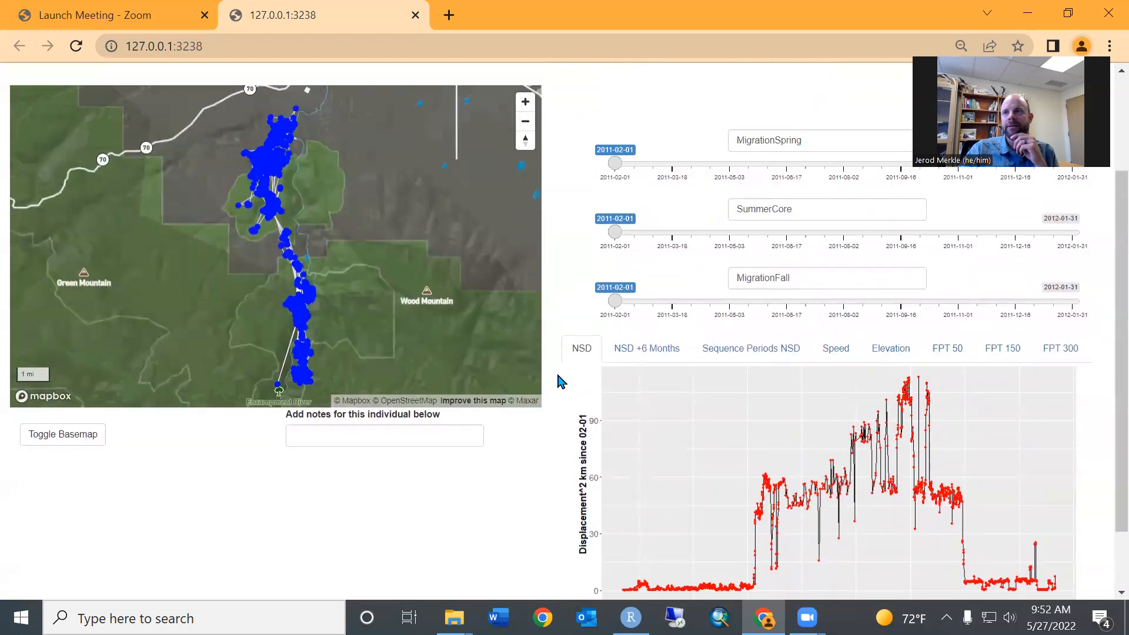
Set the MigrationSpring date range for 20_11 to 2011-05-20 through 2011-05-31
left_click_drag(634, 181, 764, 175)
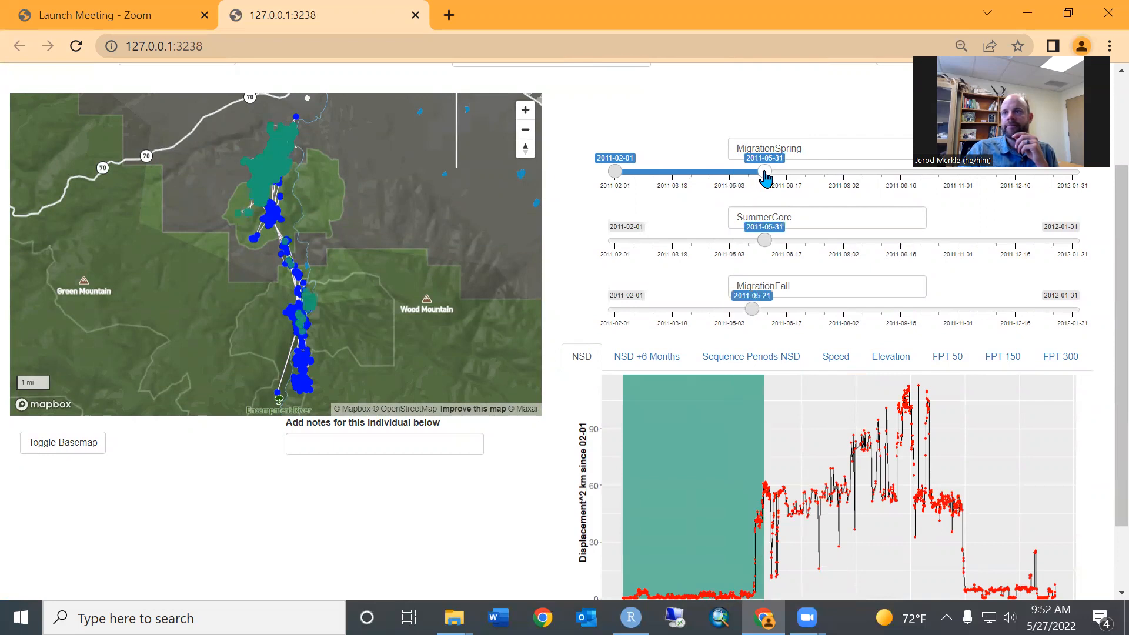
left_click_drag(615, 172, 727, 179)
scroll(570, 320, "down", 1)
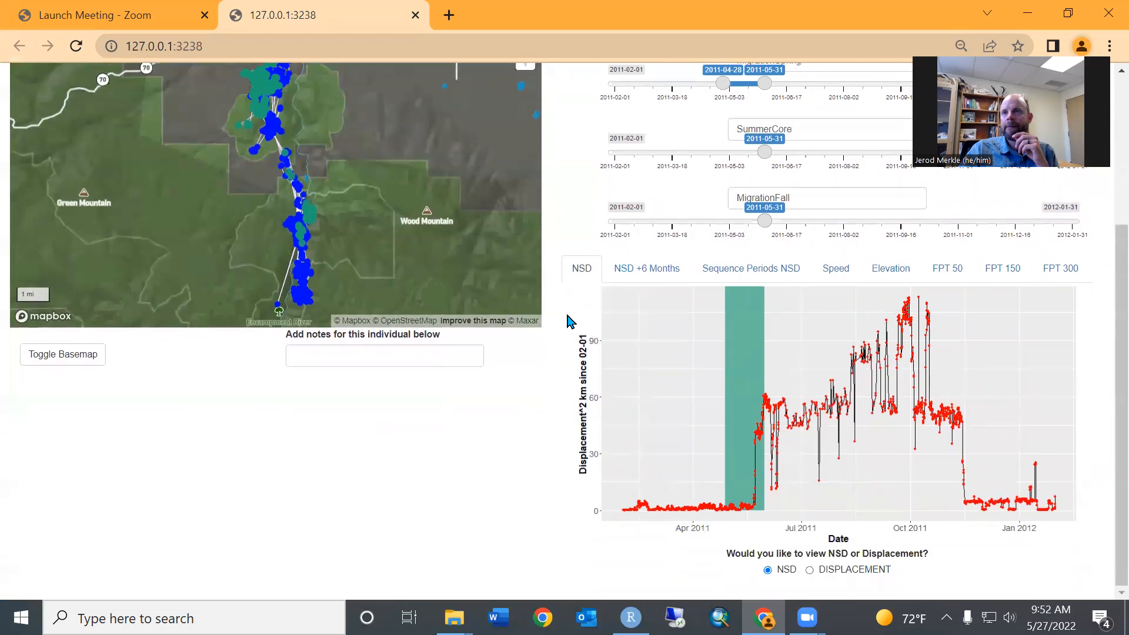
left_click_drag(724, 83, 744, 90)
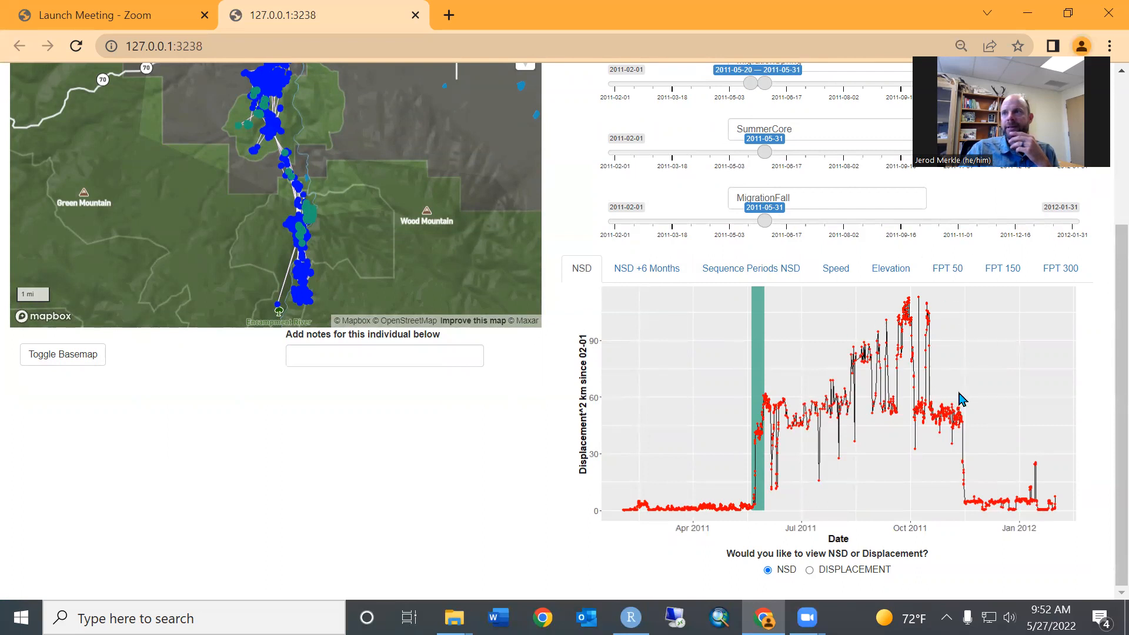
Set the 20_11 SummerCore range to 2011-09-02 through 2011-10-13 and MigrationFall to 2011-11-11 through 2011-11-19
left_click_drag(765, 153, 899, 153)
left_click_drag(764, 152, 910, 156)
left_click_drag(836, 162, 883, 154)
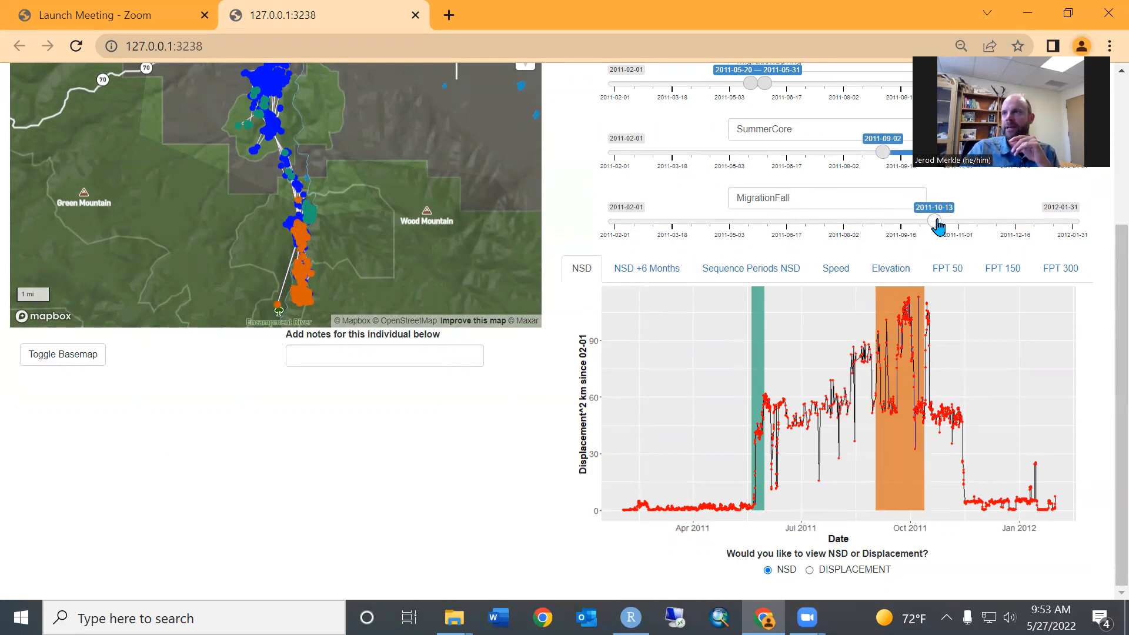
left_click_drag(934, 221, 982, 221)
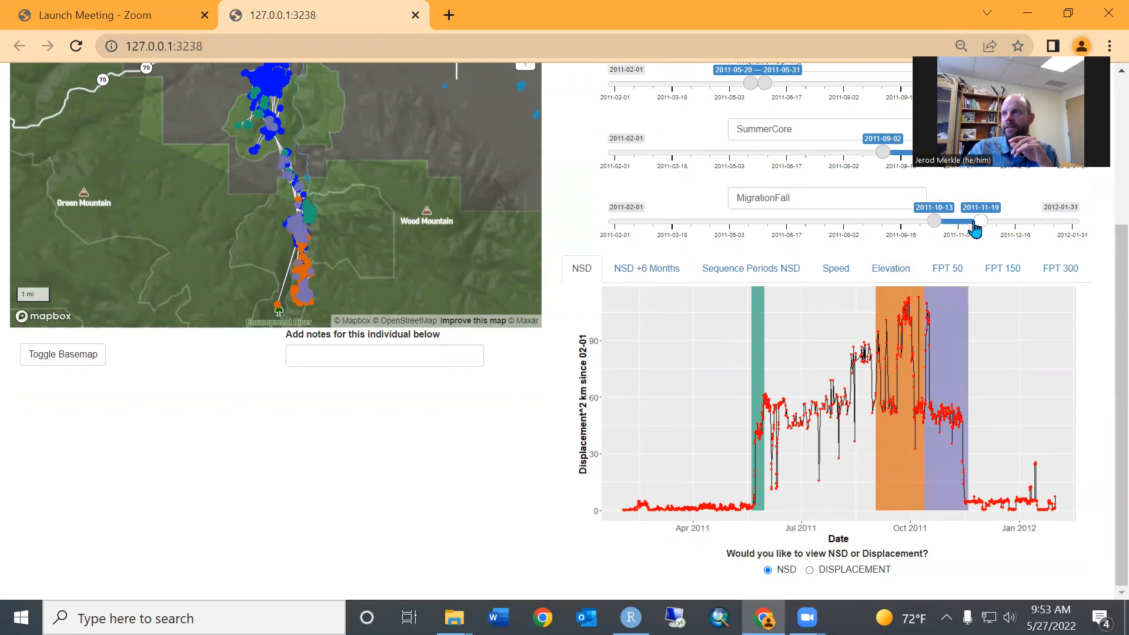
left_click_drag(935, 221, 975, 230)
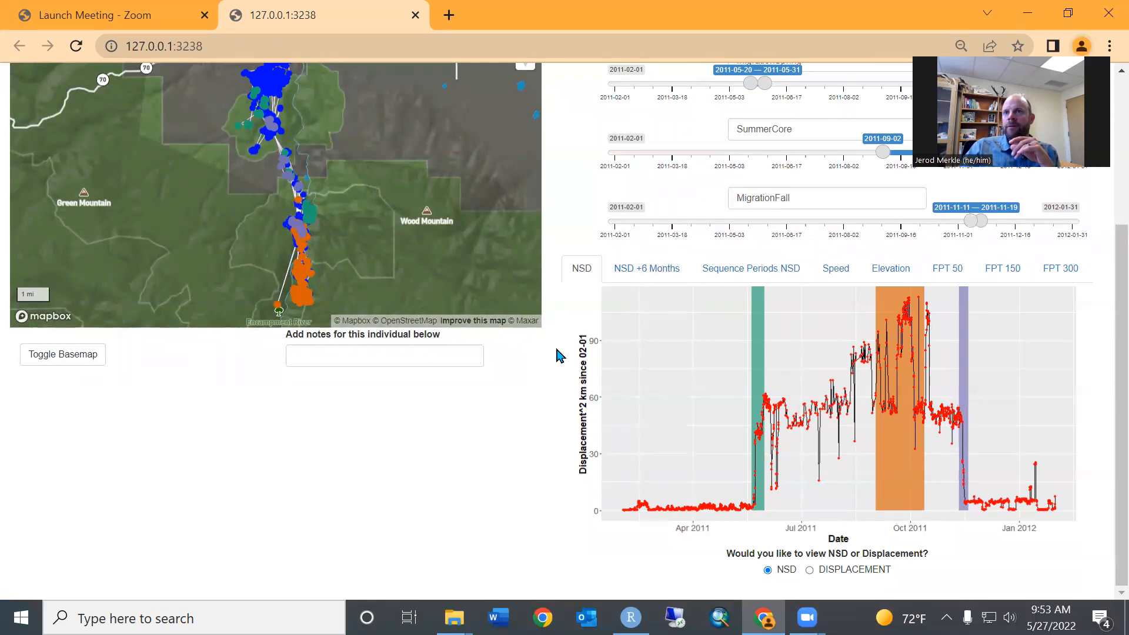
Skip through 20_12, 23_11, 23_12 and 23_13 to animal/year 24_11 and examine its NSD plot for a migration pattern
scroll(561, 353, "up", 4)
left_click(929, 193)
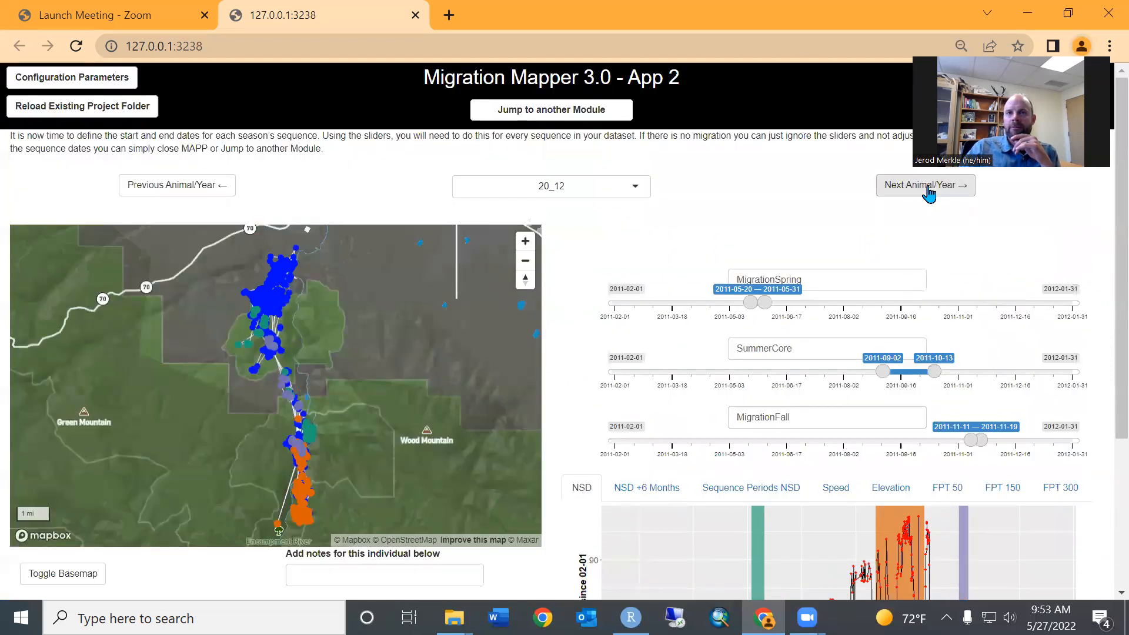
left_click(929, 194)
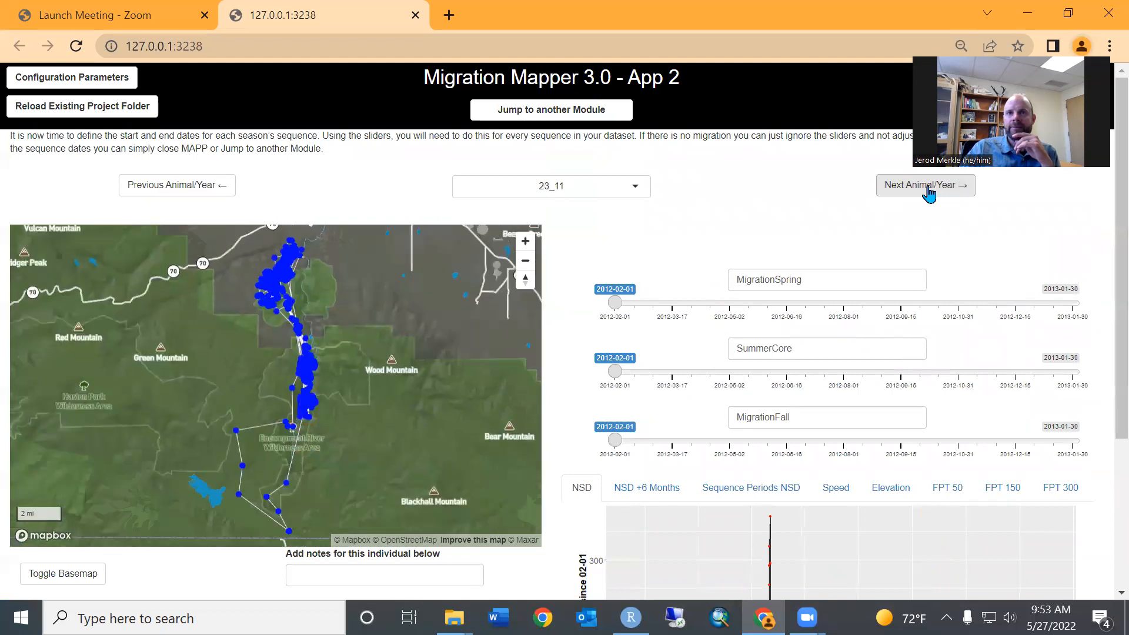
left_click(928, 193)
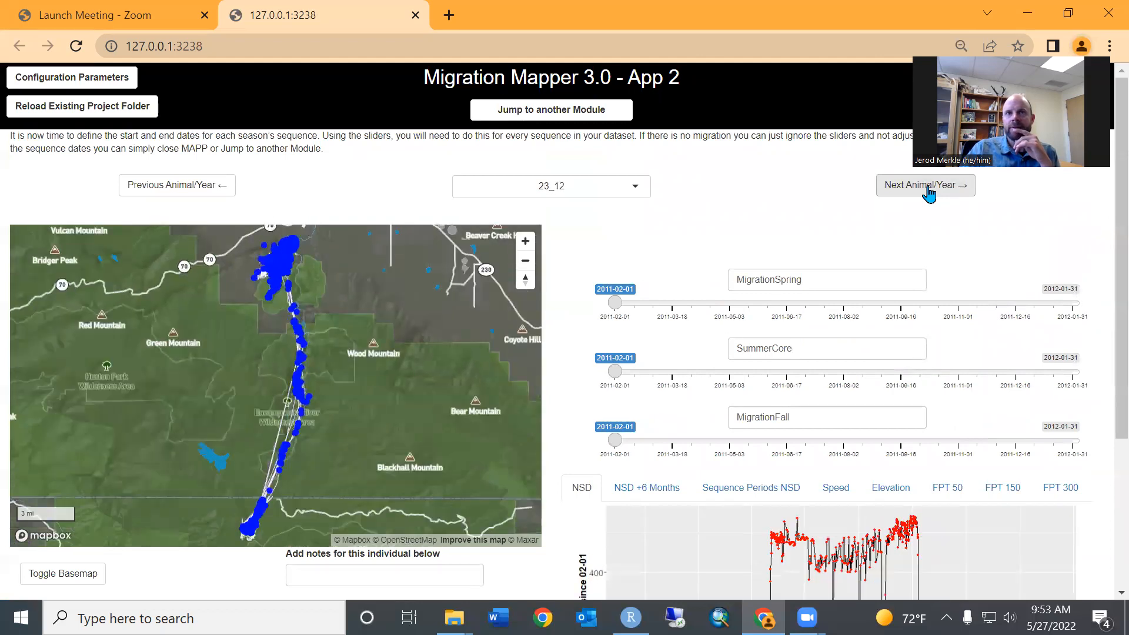
left_click(929, 194)
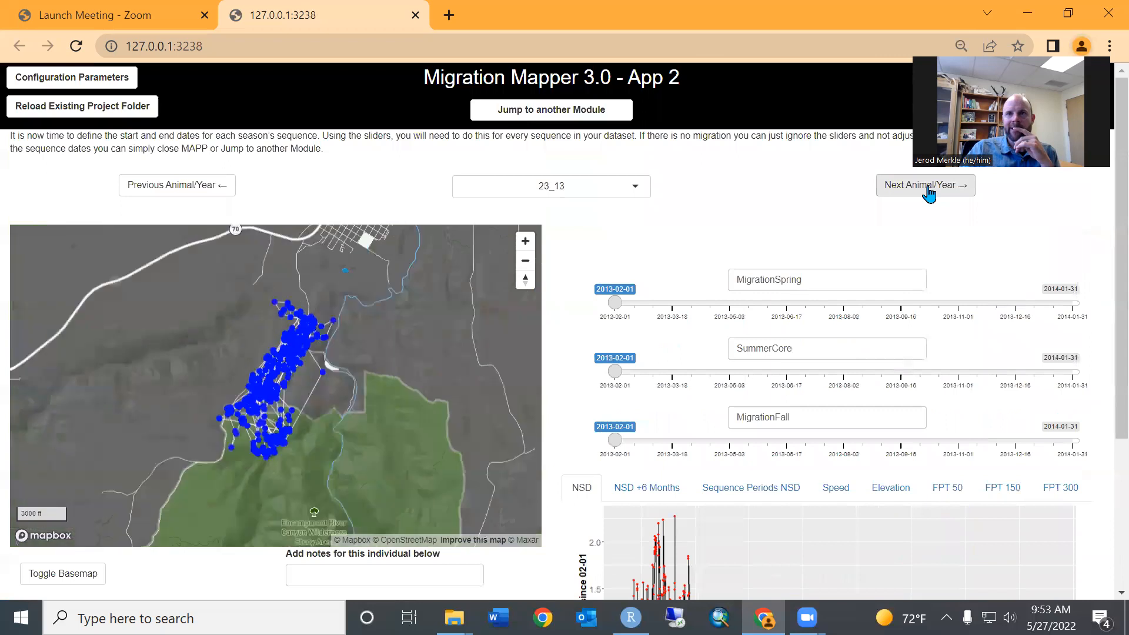
left_click(928, 193)
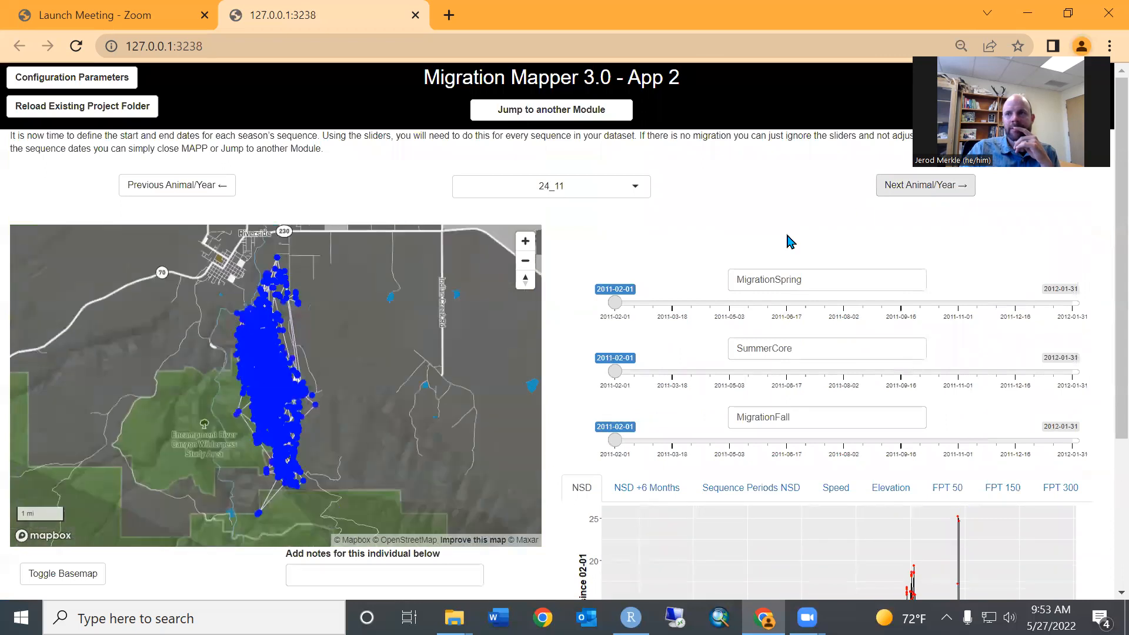
scroll(551, 341, "down", 3)
scroll(556, 344, "down", 1)
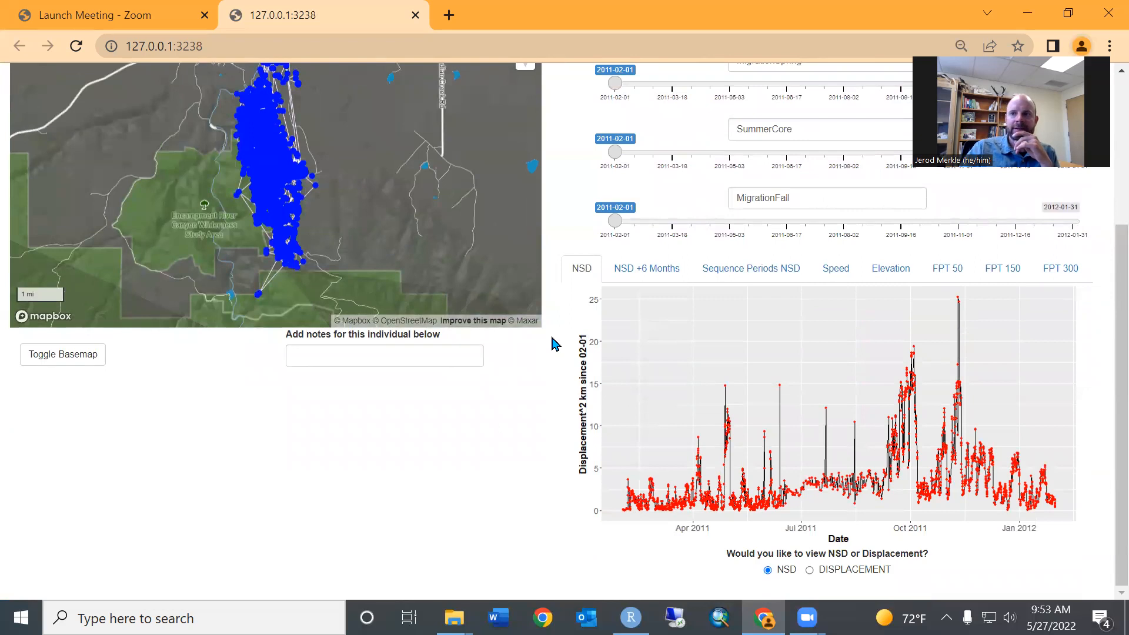
scroll(552, 338, "up", 1)
scroll(552, 338, "down", 1)
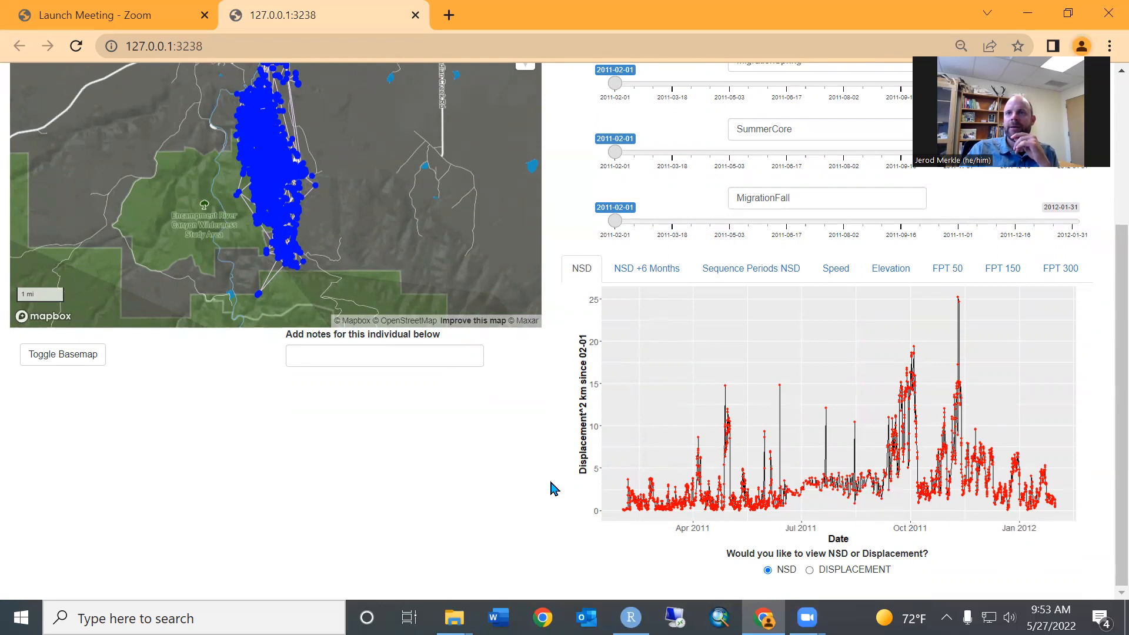
Set the SummerCore date range for animal/year 24_11 to 2011-08-30 through 2011-09-28, using its NSD plot as a guide
scroll(549, 478, "up", 4)
scroll(559, 459, "down", 2)
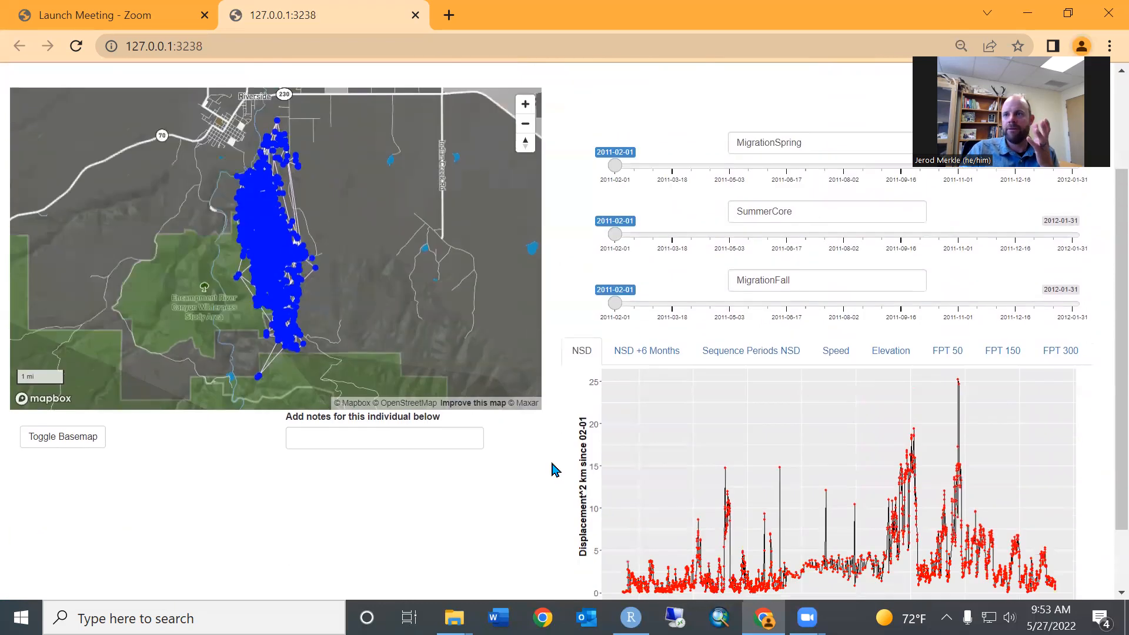
scroll(552, 469, "down", 2)
scroll(560, 471, "up", 4)
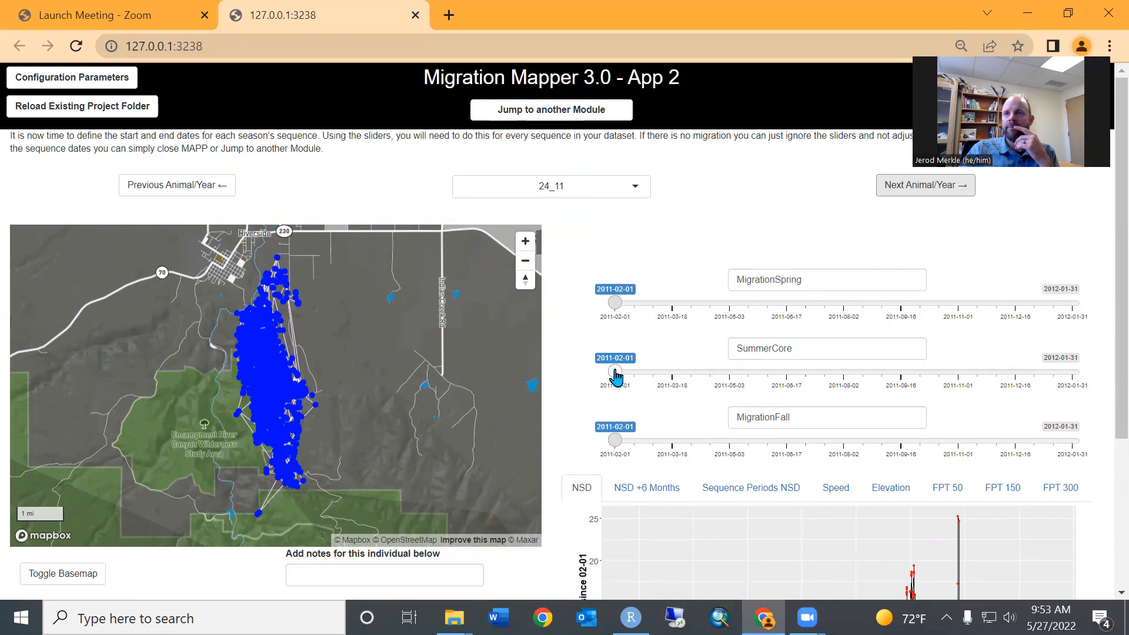
left_click_drag(616, 375, 901, 373)
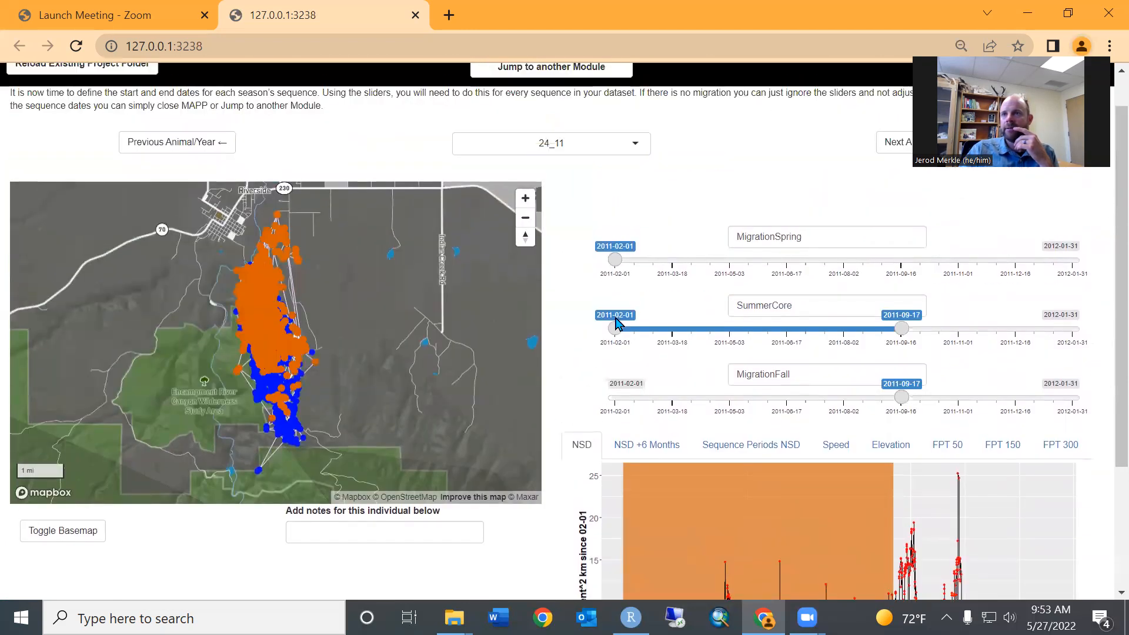
left_click_drag(616, 322, 869, 327)
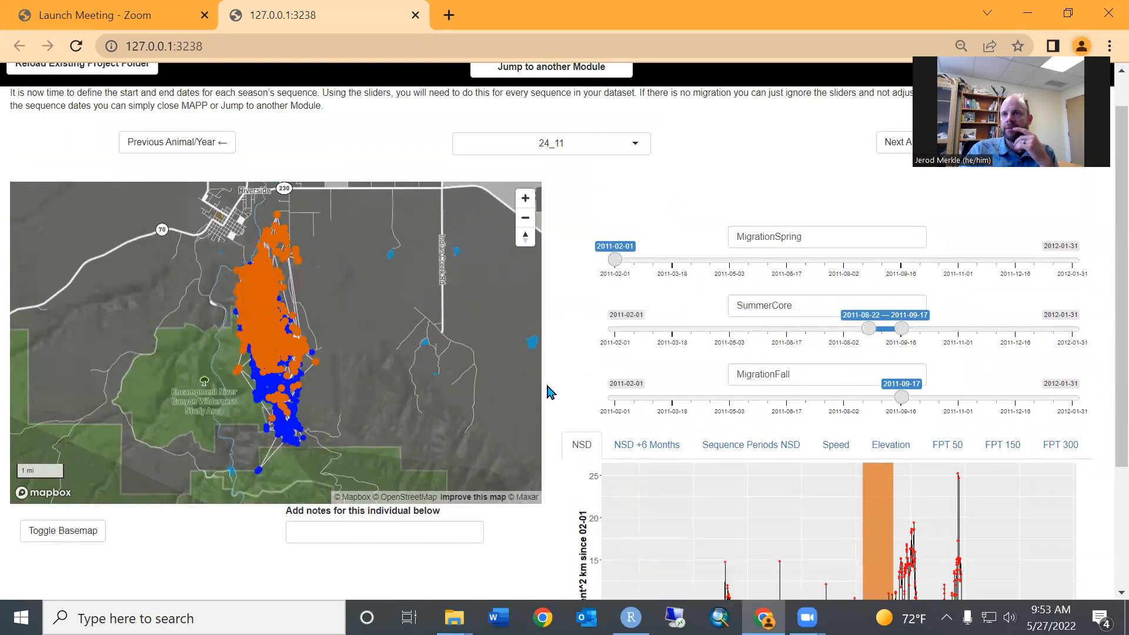
scroll(546, 387, "down", 3)
left_click_drag(904, 151, 911, 160)
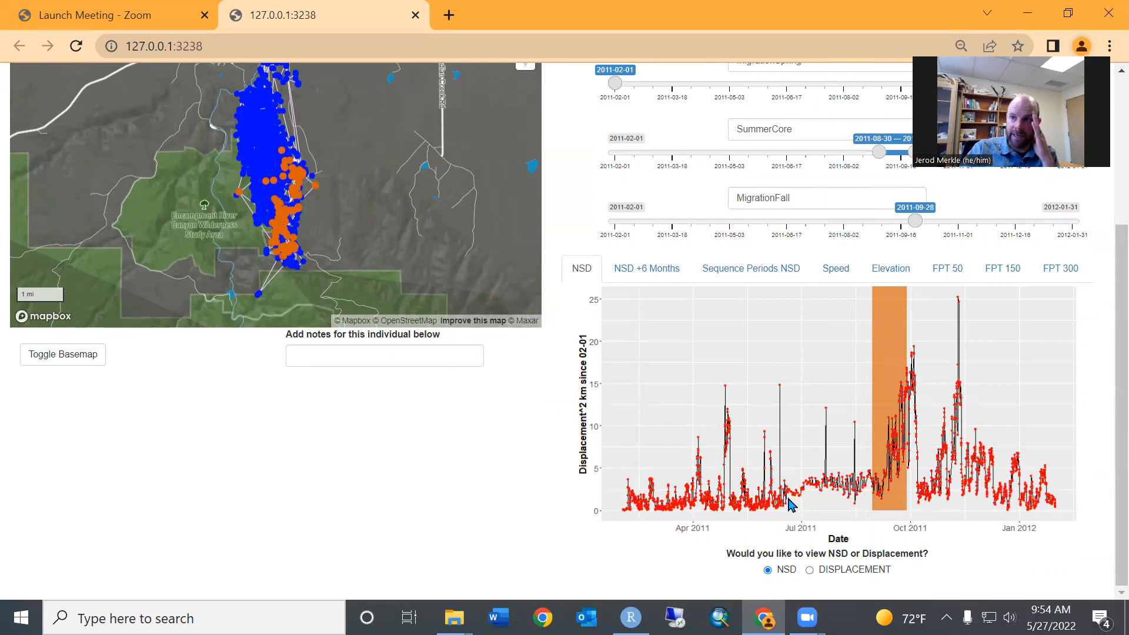
Check the elevation plot for 24_11 against its SummerCore range and return to the NSD plot
left_click(889, 268)
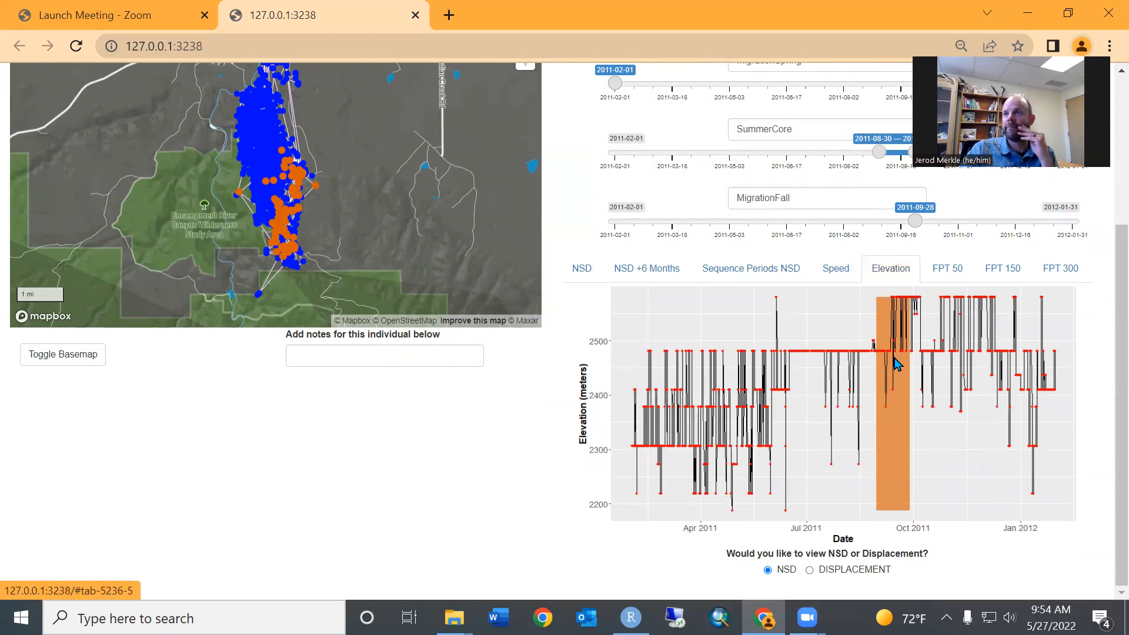
left_click(582, 268)
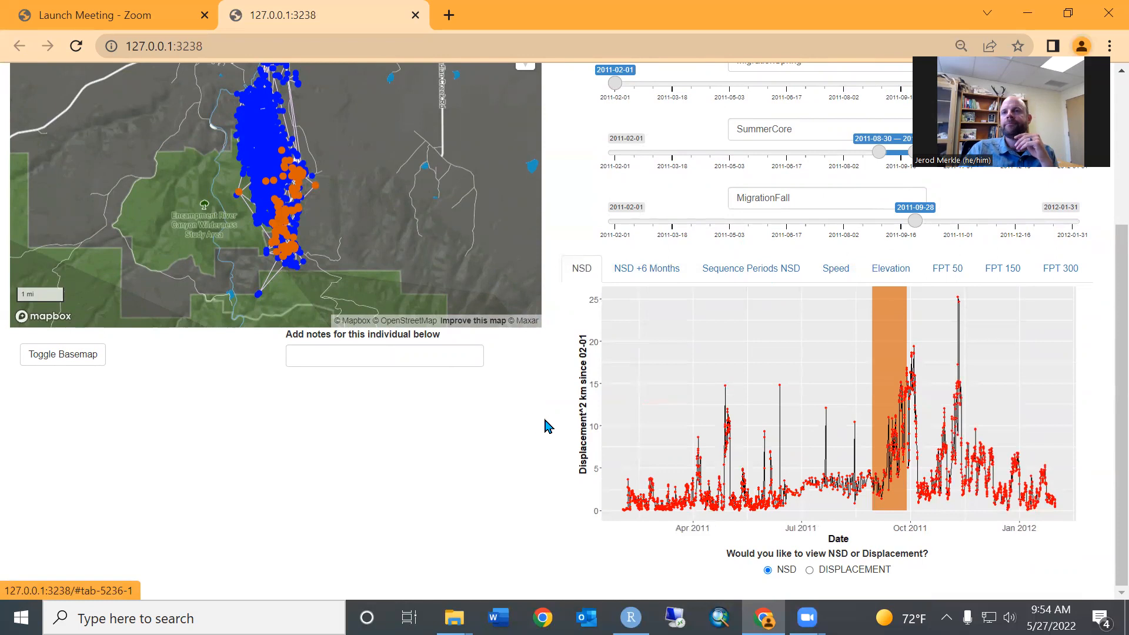
scroll(553, 417, "up", 4)
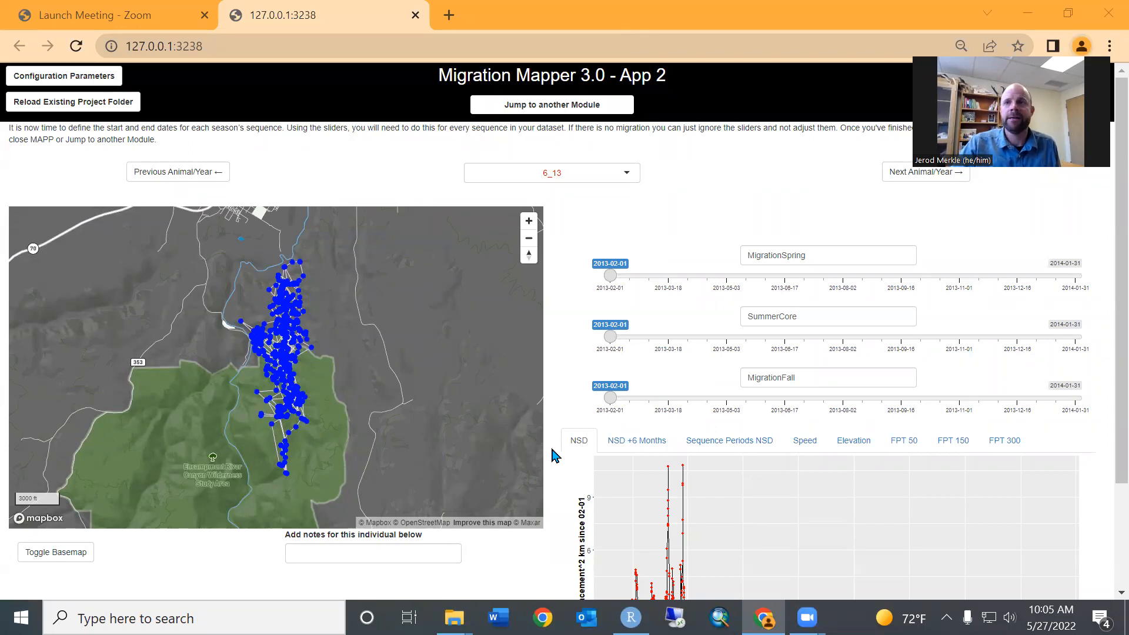
Review the map and NSD plot of 6_13, and switch to animal/year 50_13 to inspect its data
scroll(553, 456, "down", 3)
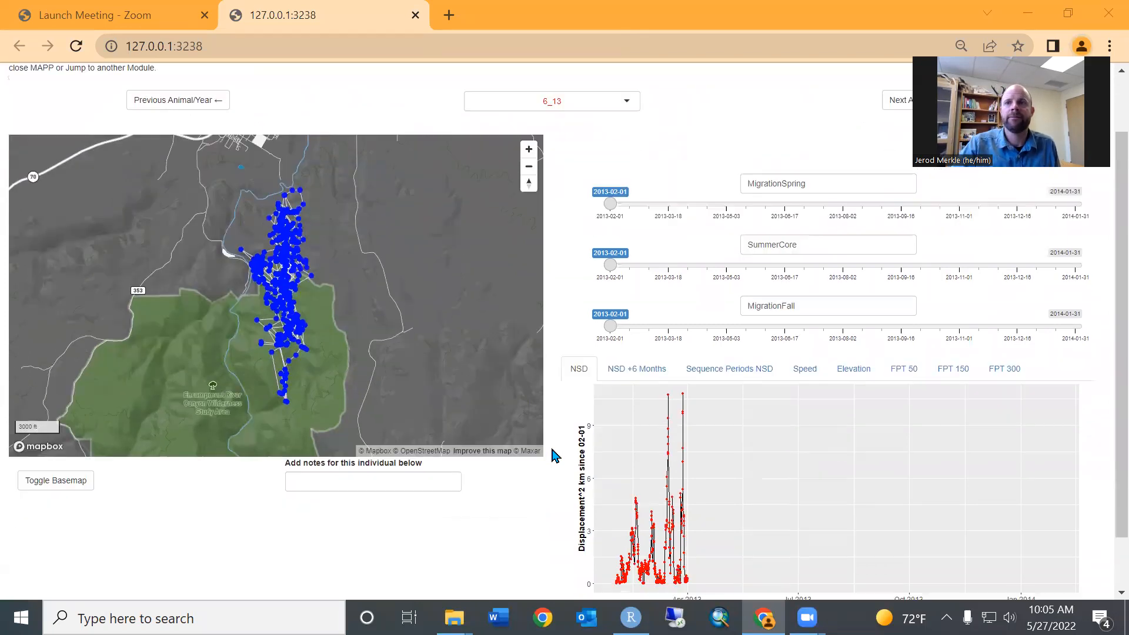
scroll(552, 456, "up", 3)
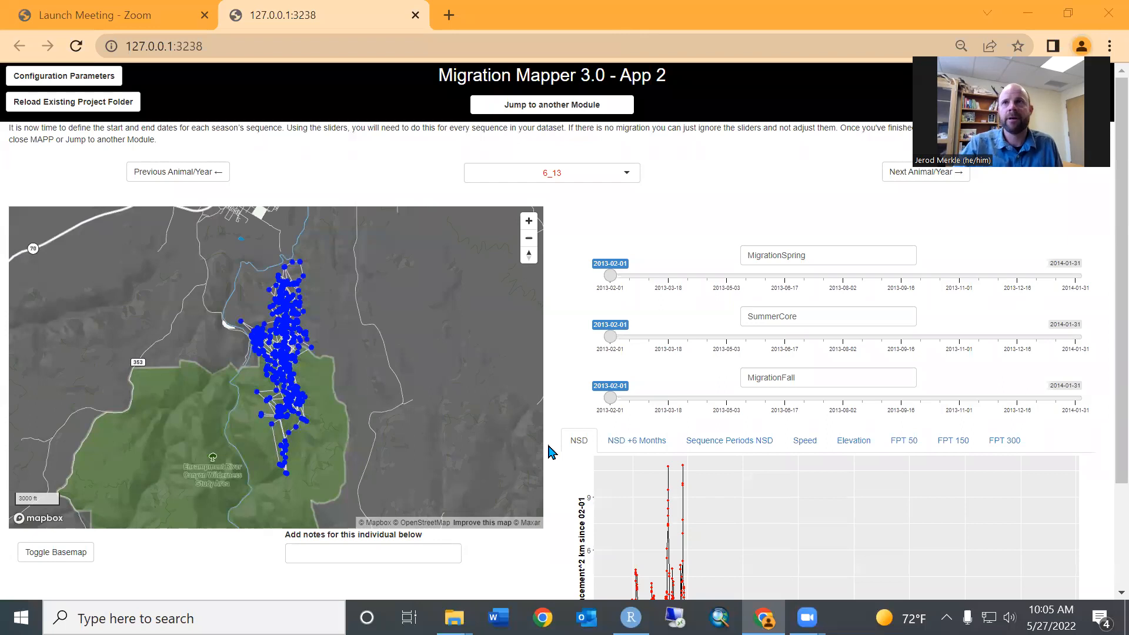
left_click(626, 174)
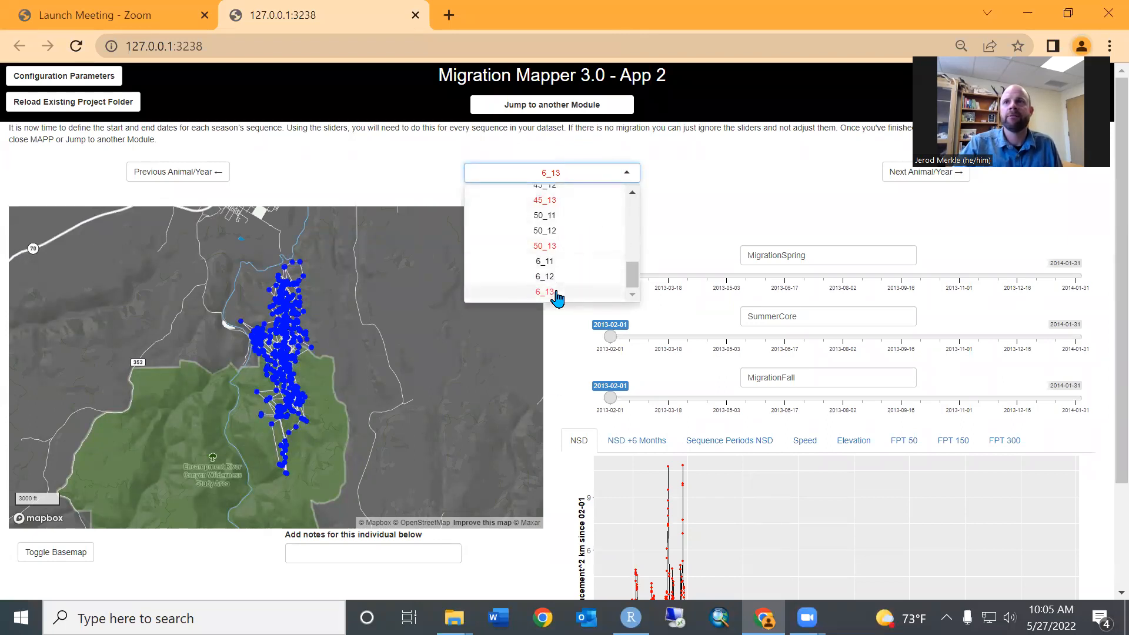
left_click(544, 245)
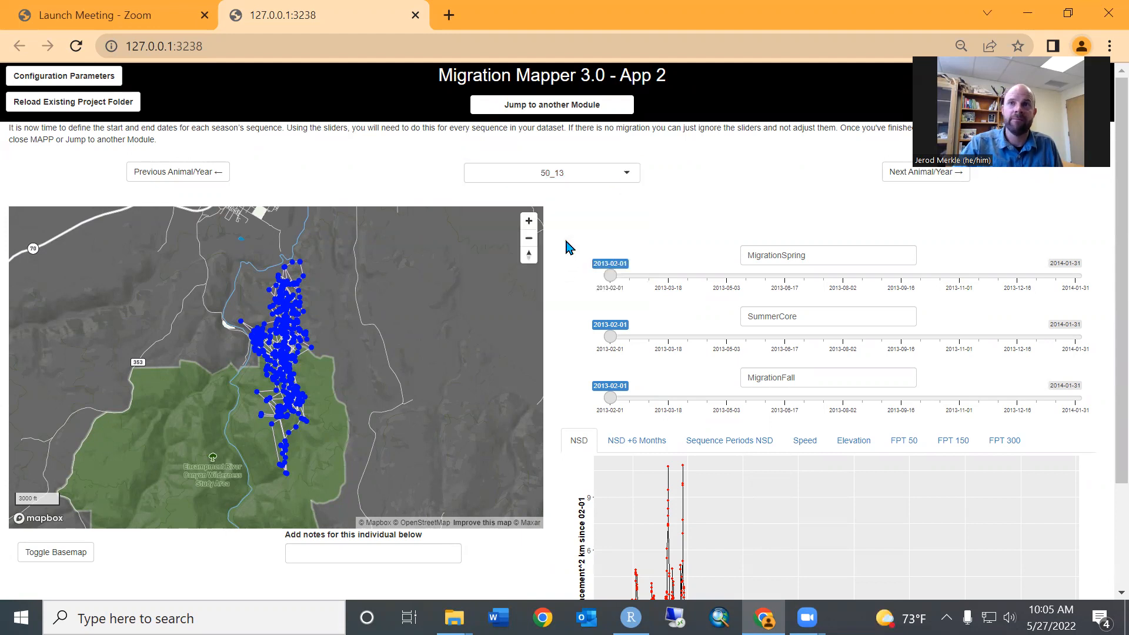
scroll(556, 292, "down", 2)
scroll(556, 291, "up", 2)
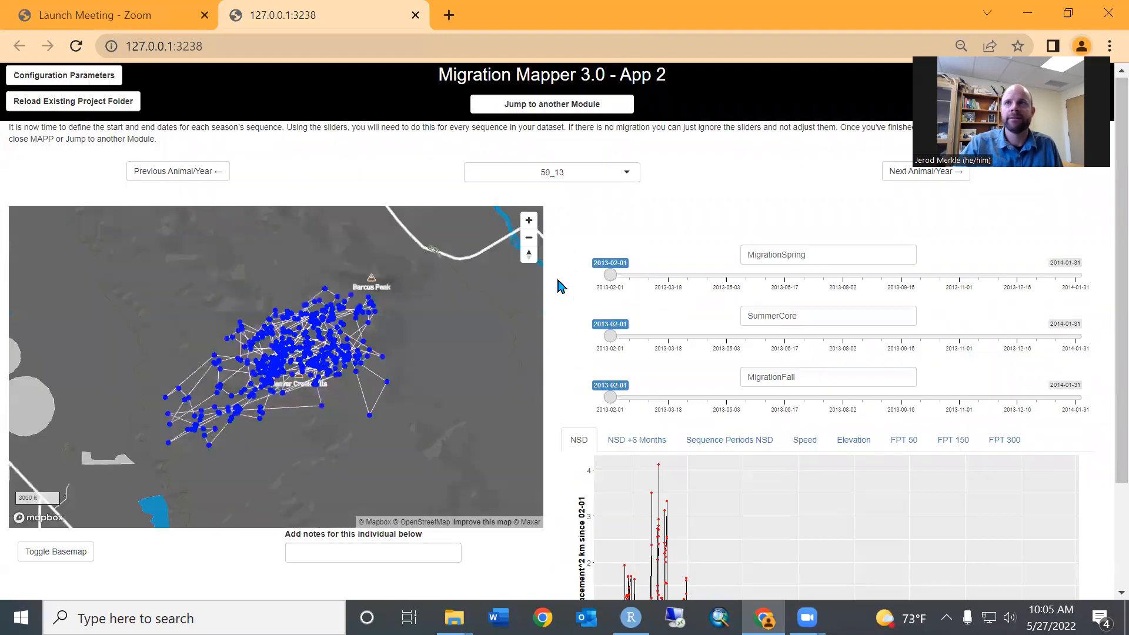
Switch to animal/year 45_13 and review its mapped locations and NSD plot
left_click(627, 173)
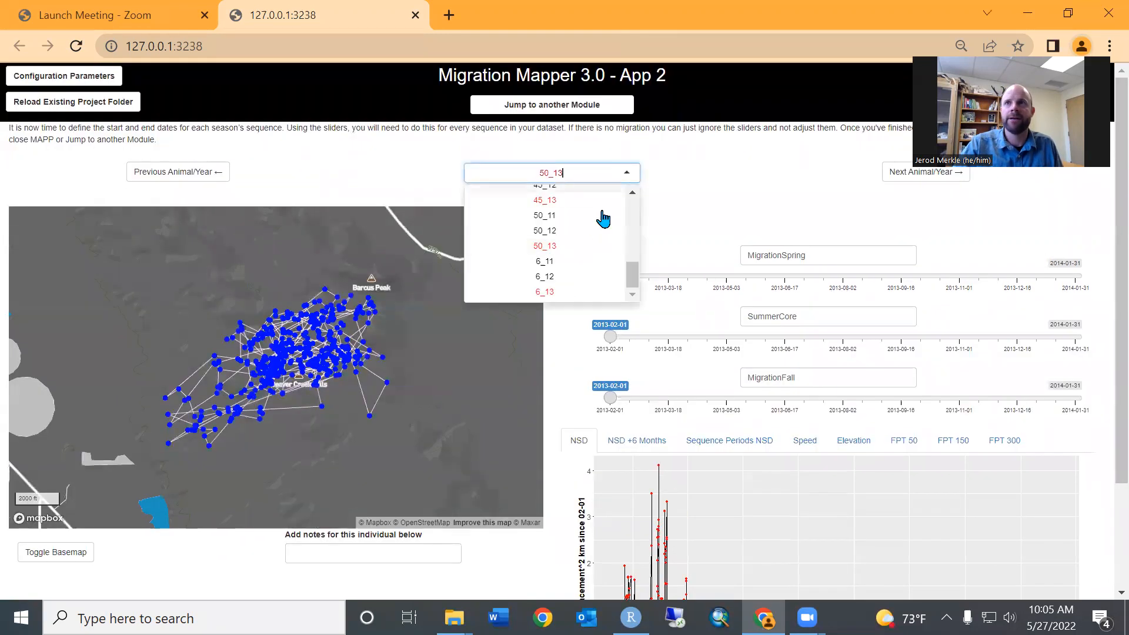
left_click(568, 200)
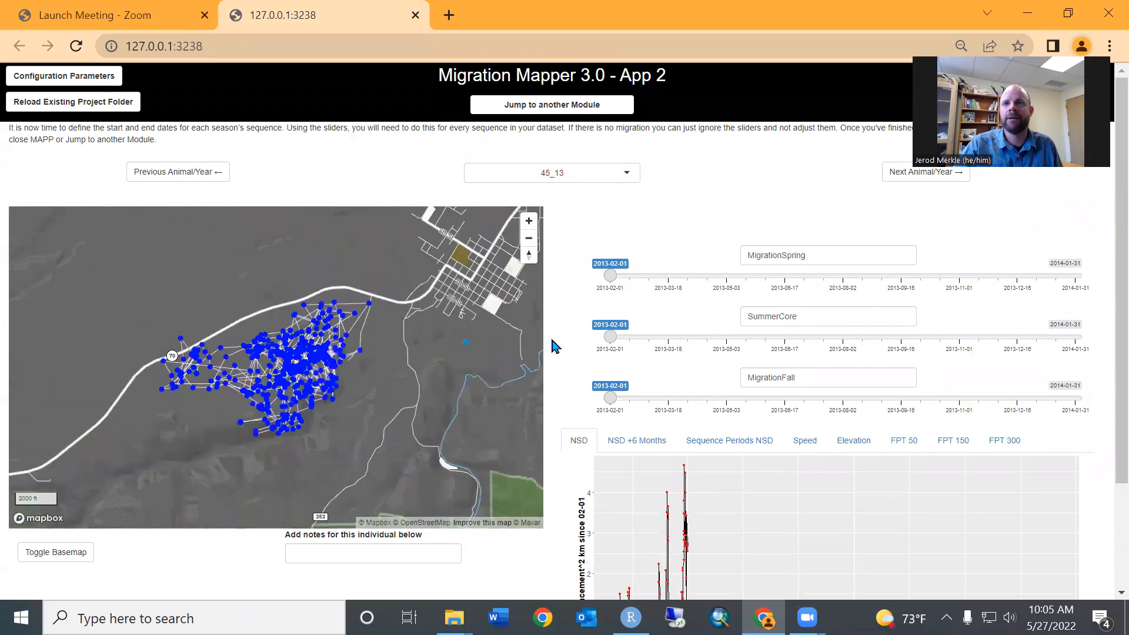
scroll(587, 415, "down", 3)
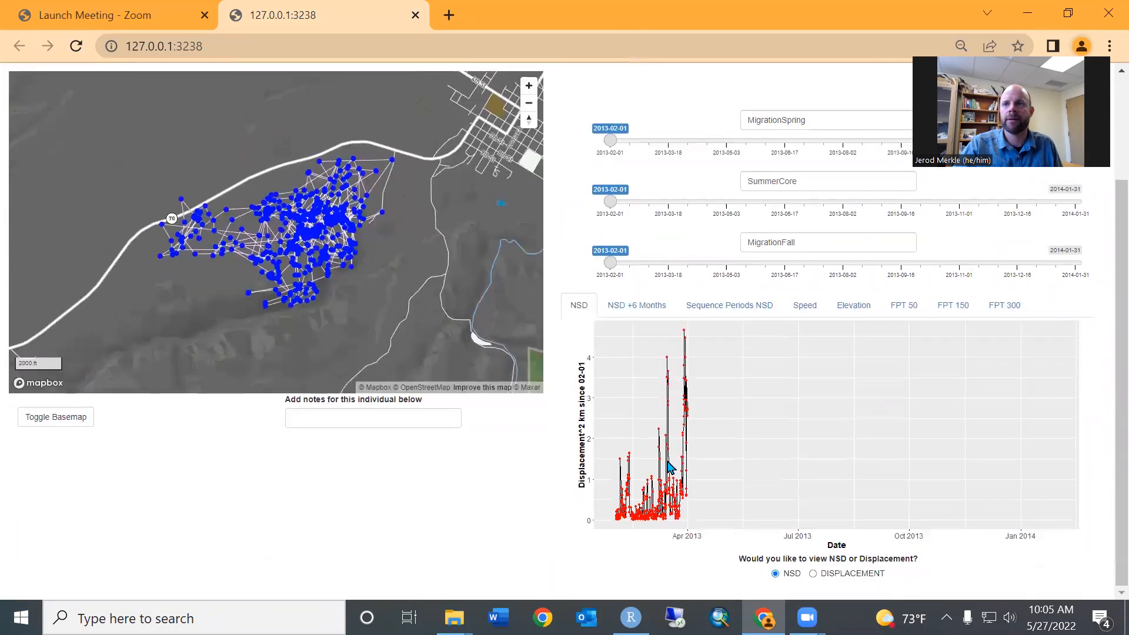
scroll(599, 205, "up", 3)
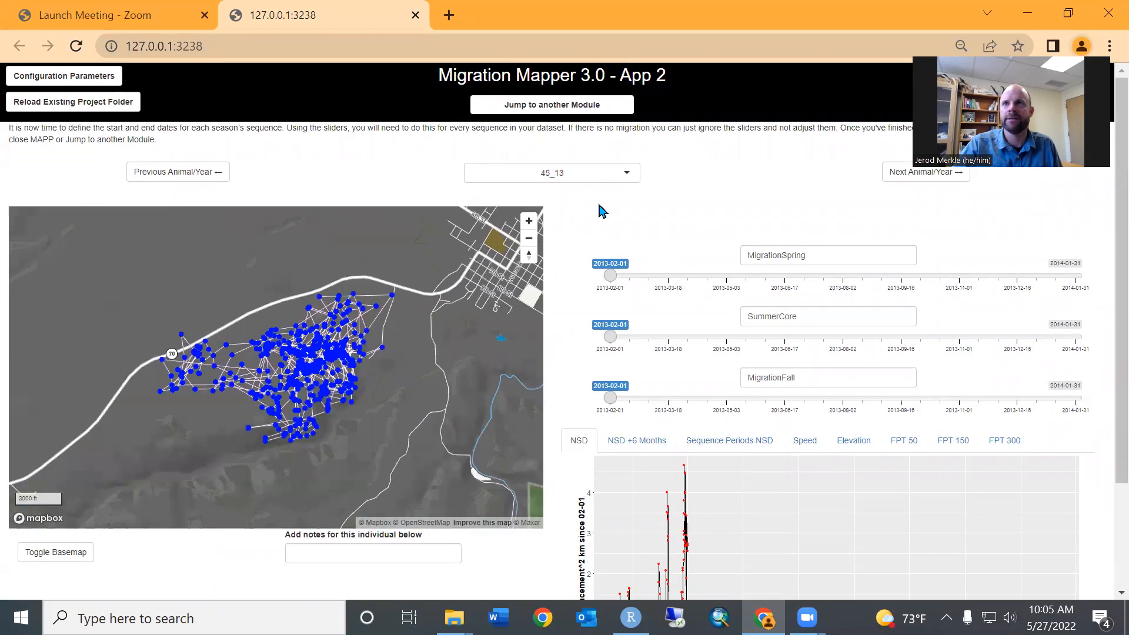
Switch to animal/year 1_13 and compare its displacement plot with its NSD plot
left_click(624, 170)
scroll(584, 240, "up", 5)
left_click(573, 228)
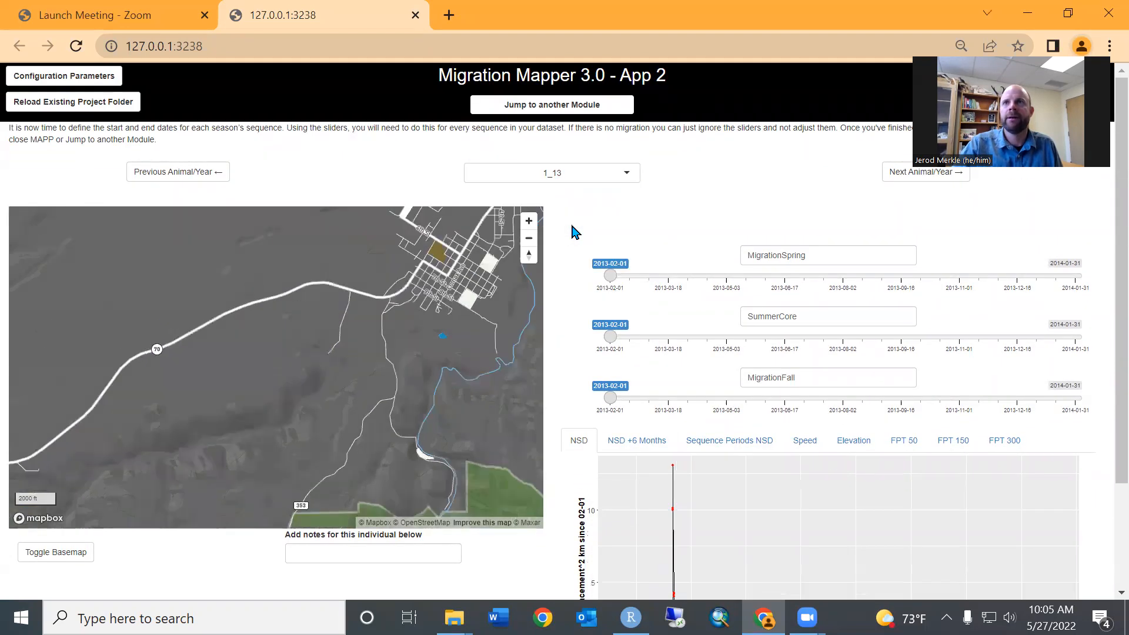
scroll(566, 269, "down", 2)
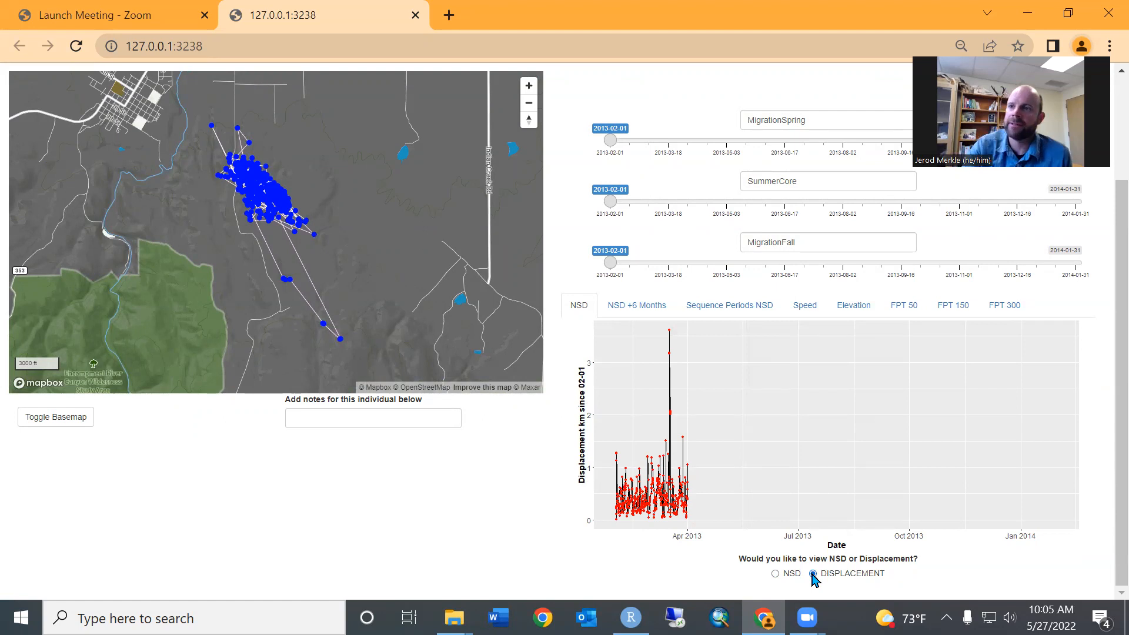
left_click(775, 574)
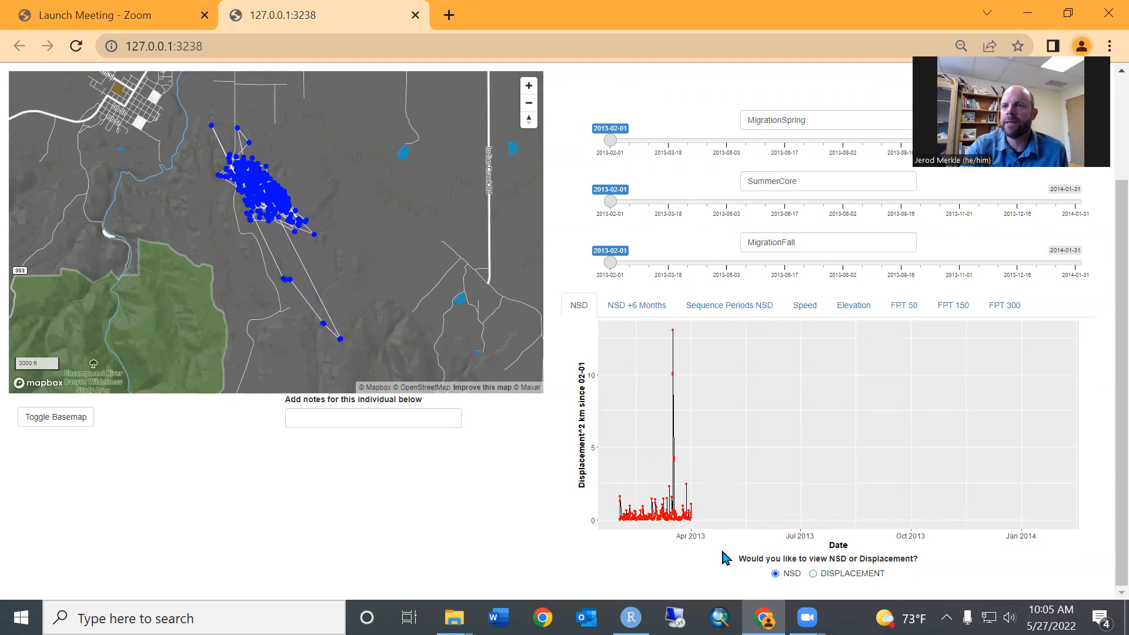
Switch to animal/year 6_12 and bring its full NSD plot into view
scroll(549, 514, "up", 3)
left_click(622, 180)
scroll(606, 252, "down", 8)
left_click(582, 278)
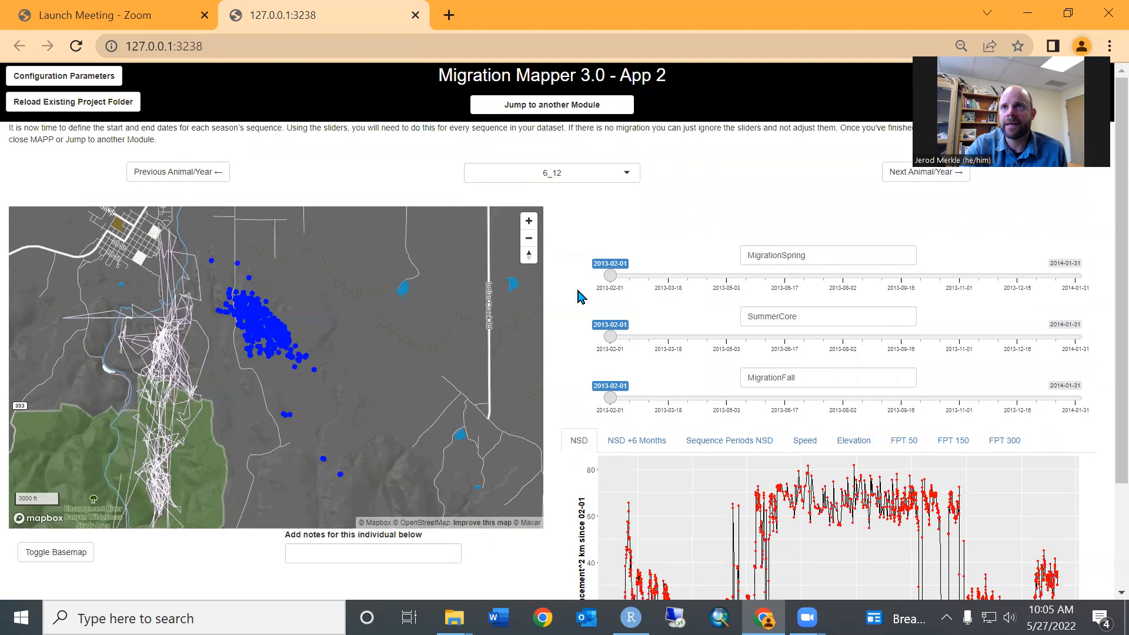
scroll(556, 339, "down", 2)
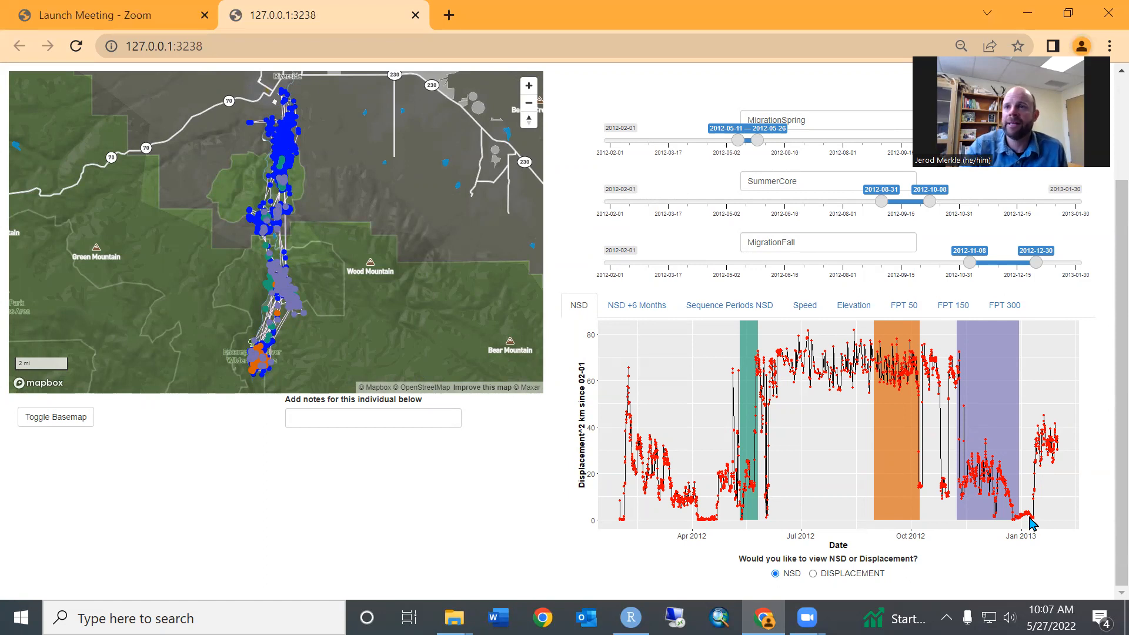
Review the spring, summer and fall date ranges of 6_12 on both the map and the NSD plot
scroll(550, 527, "up", 3)
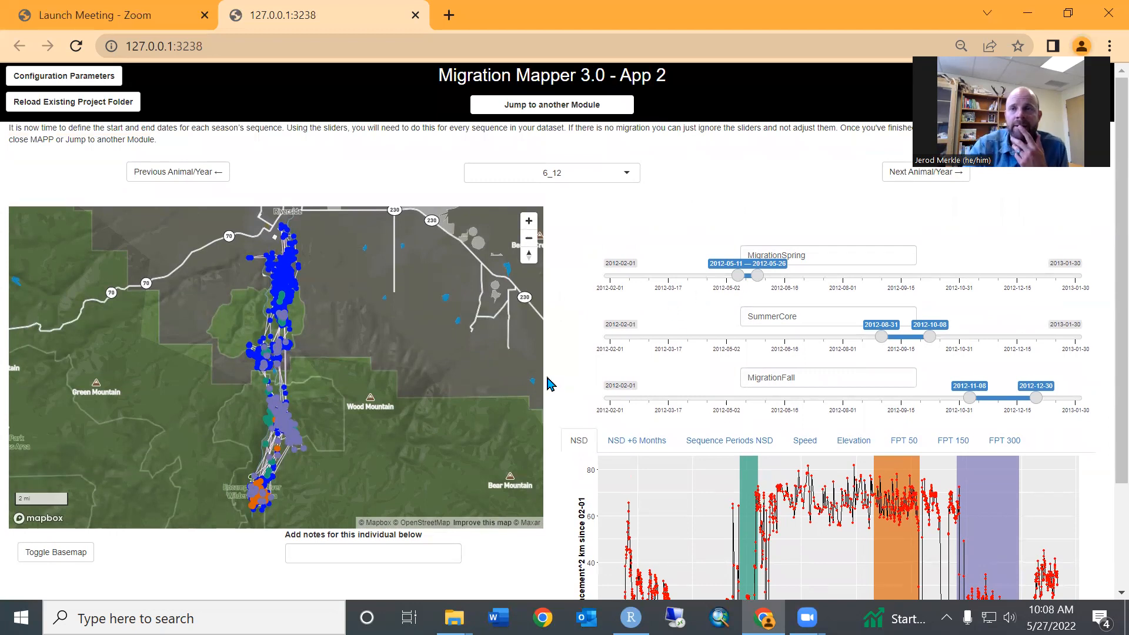
scroll(556, 423, "down", 3)
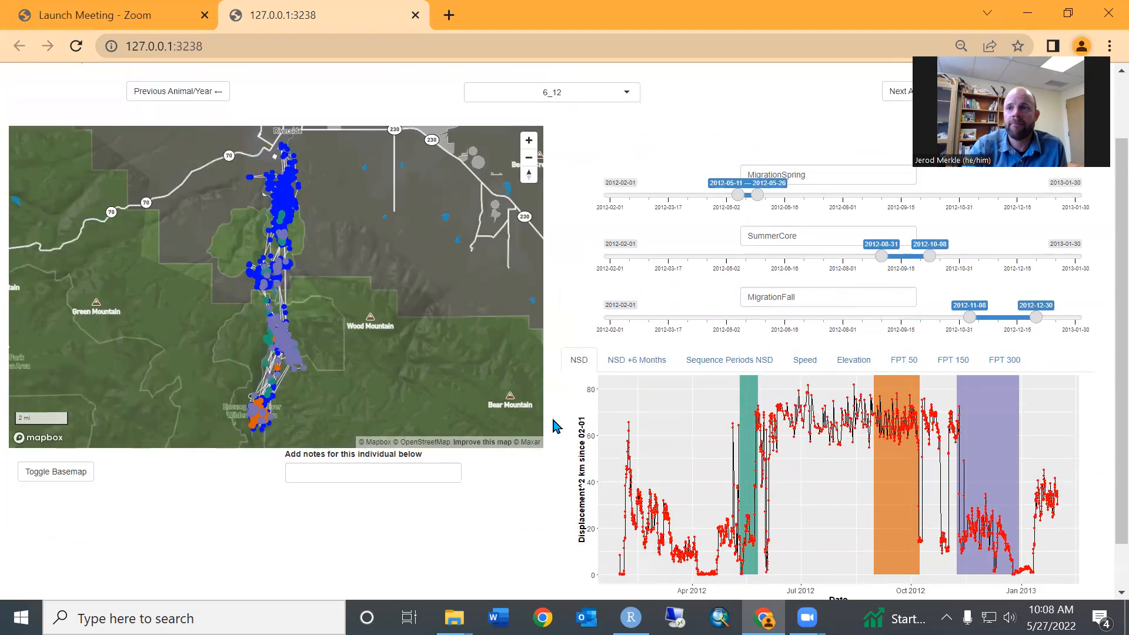
scroll(556, 424, "up", 3)
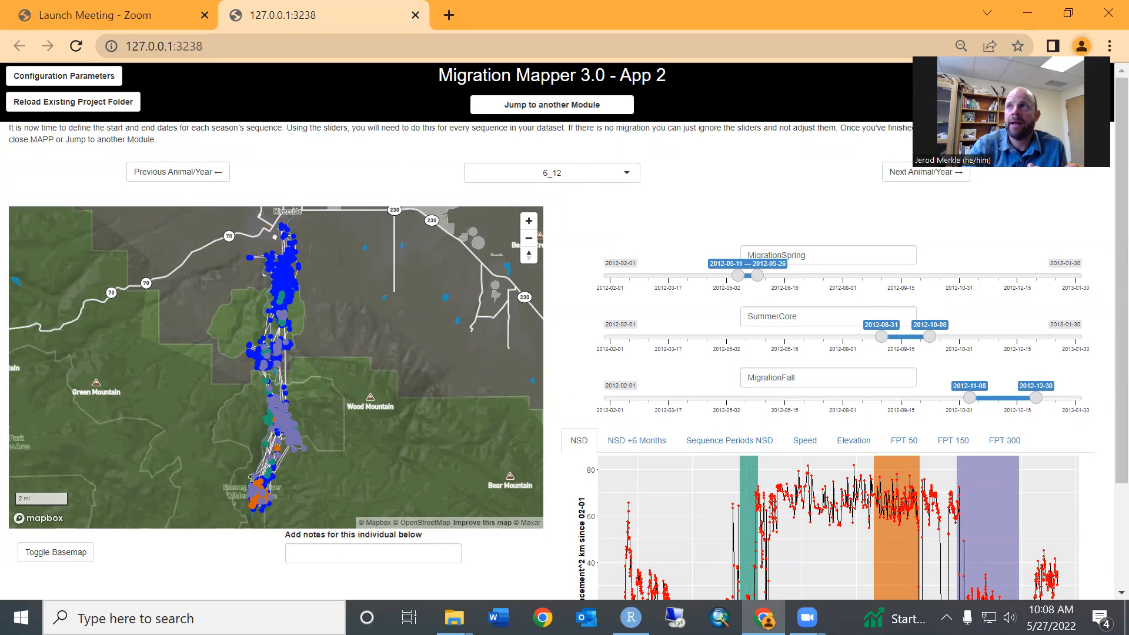
Switch to File Explorer to check the saved files in the mapp_project folder, and return to Migration Mapper
left_click_drag(1010, 48, 1002, 151)
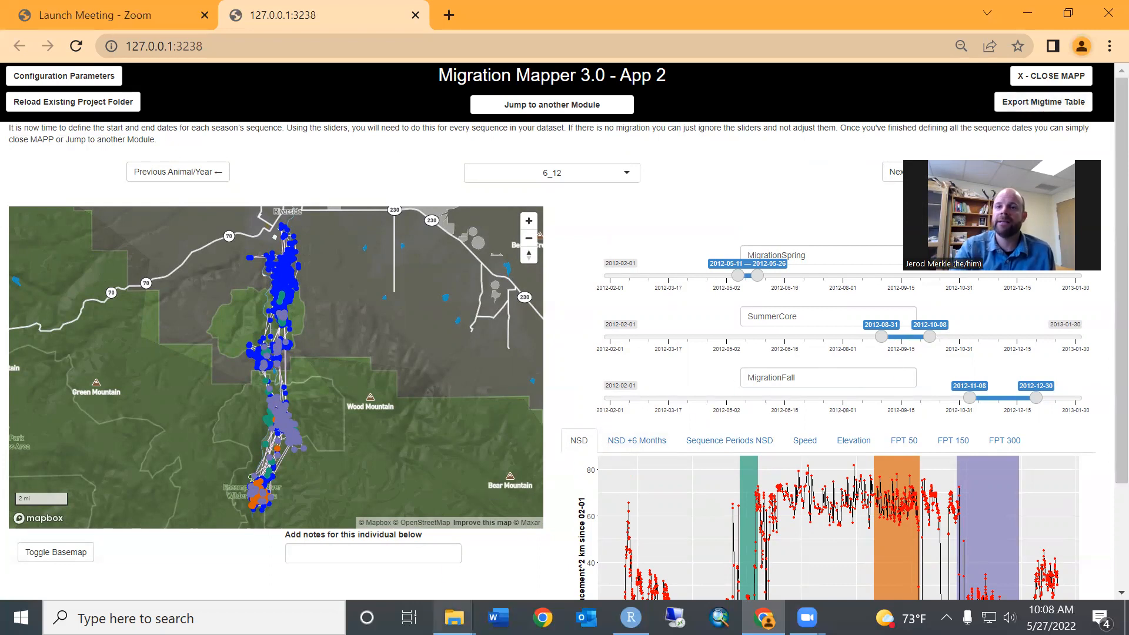
mouse_move(454, 617)
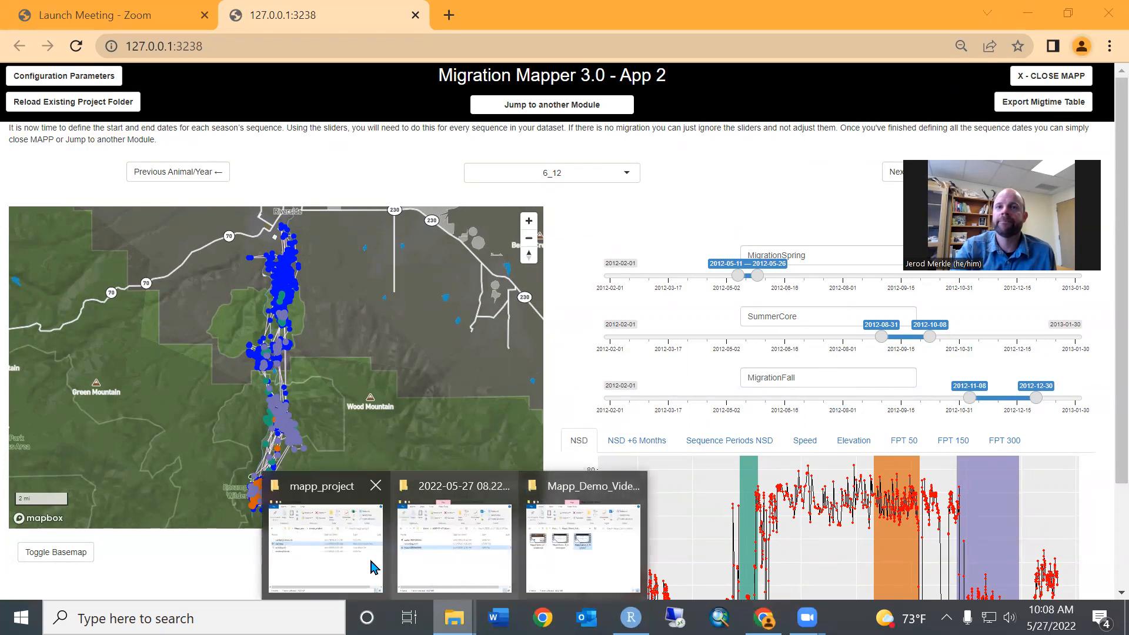
left_click(335, 541)
left_click(393, 412)
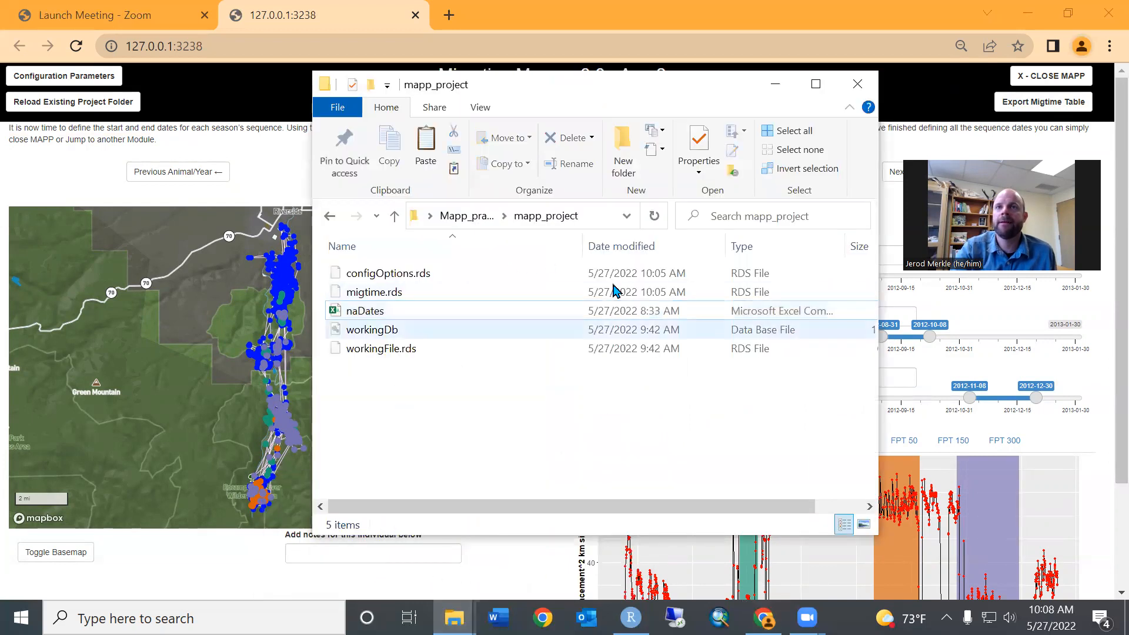
left_click(775, 84)
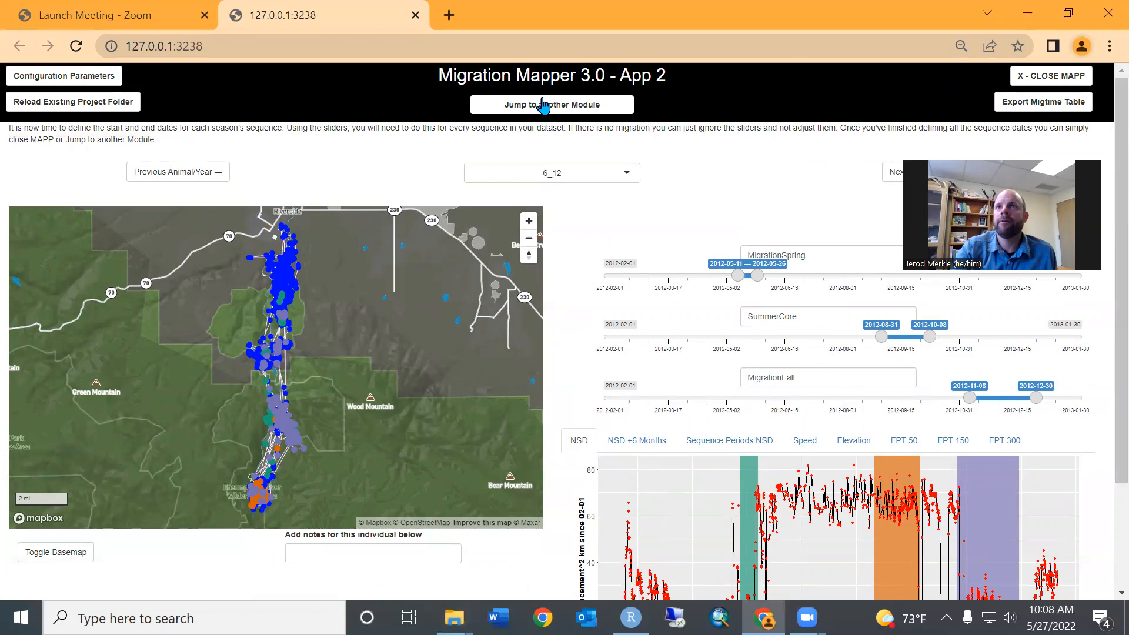